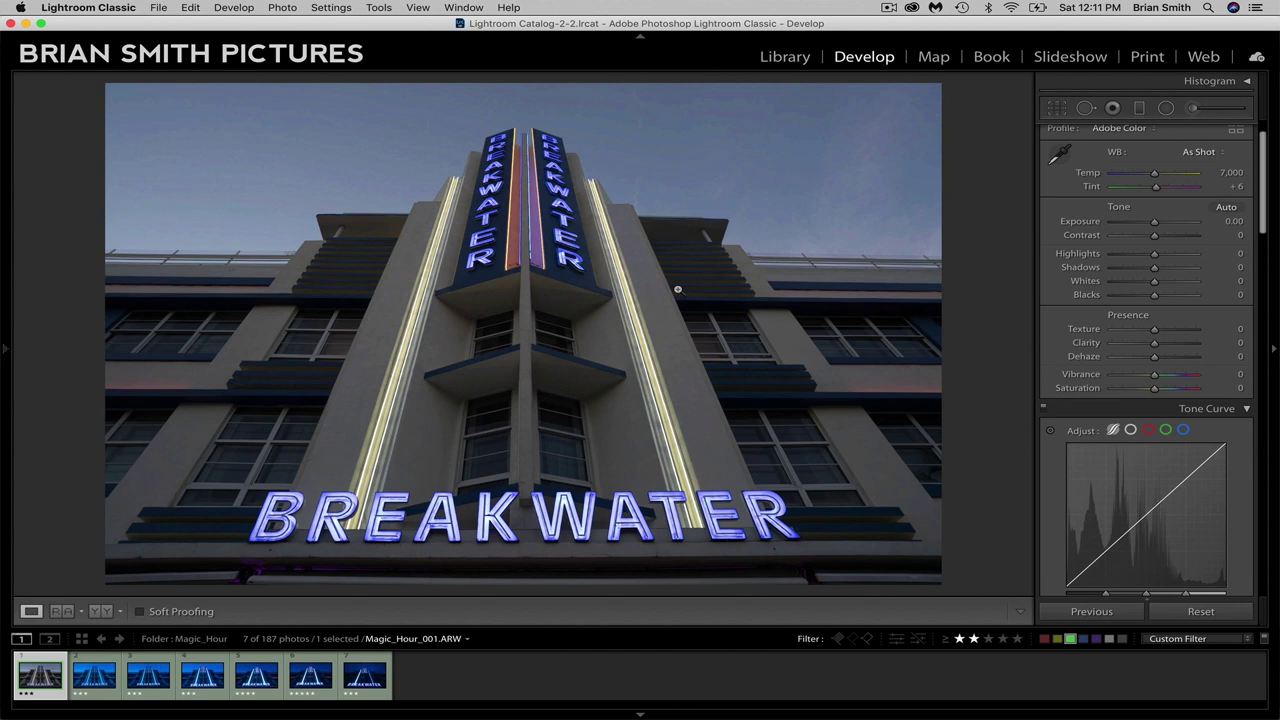
Give the first BREAKWATER shot Daylight white balance and advance to Magic_Hour_002
click(1204, 155)
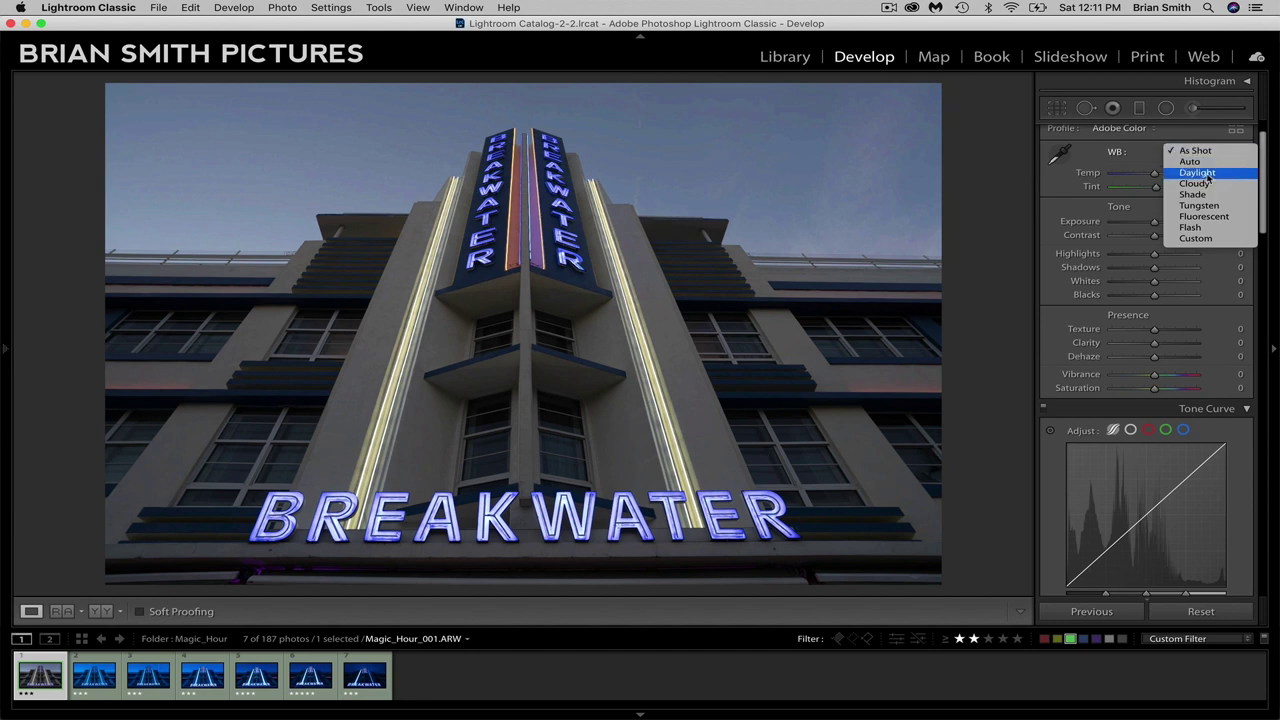
click(1200, 173)
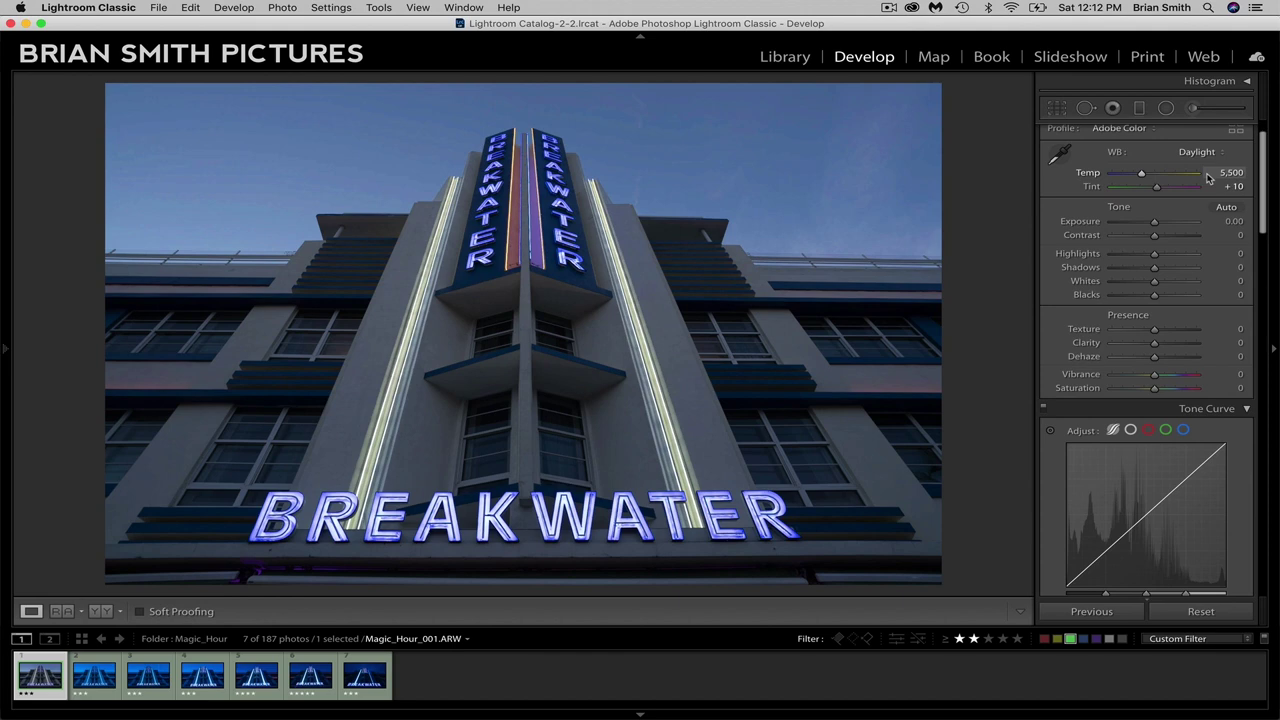
key(Right)
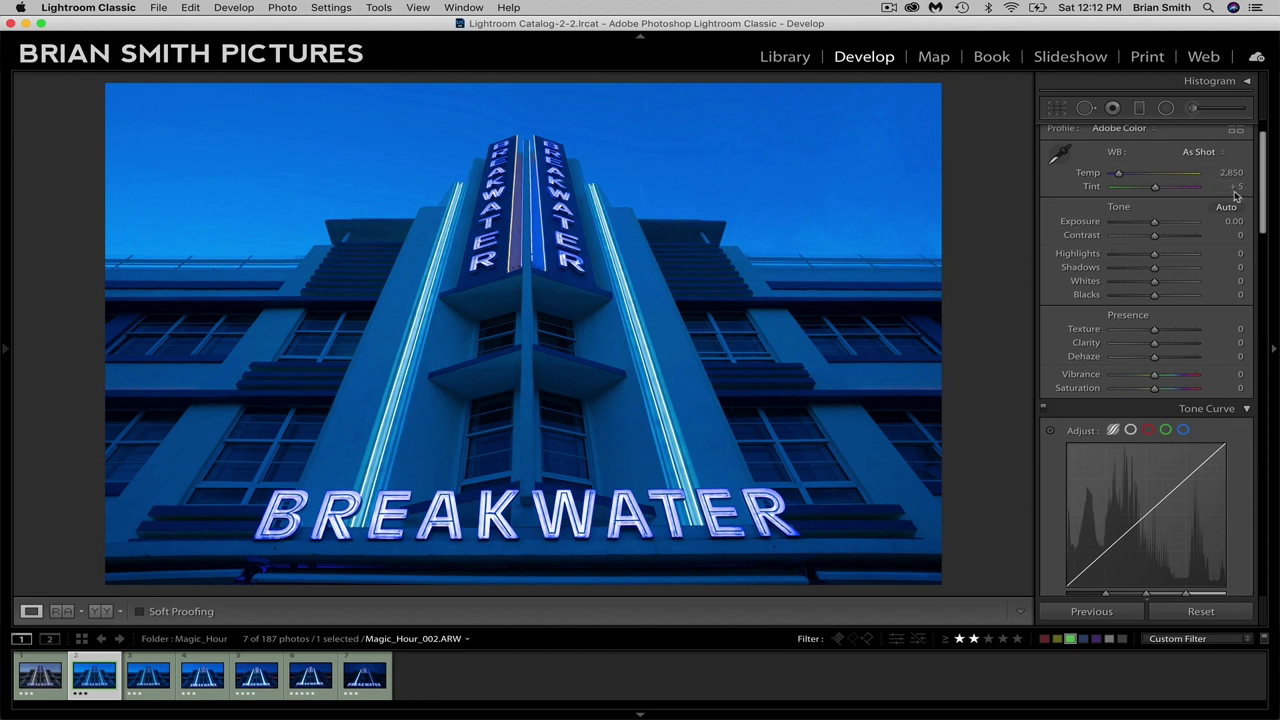
click(1206, 154)
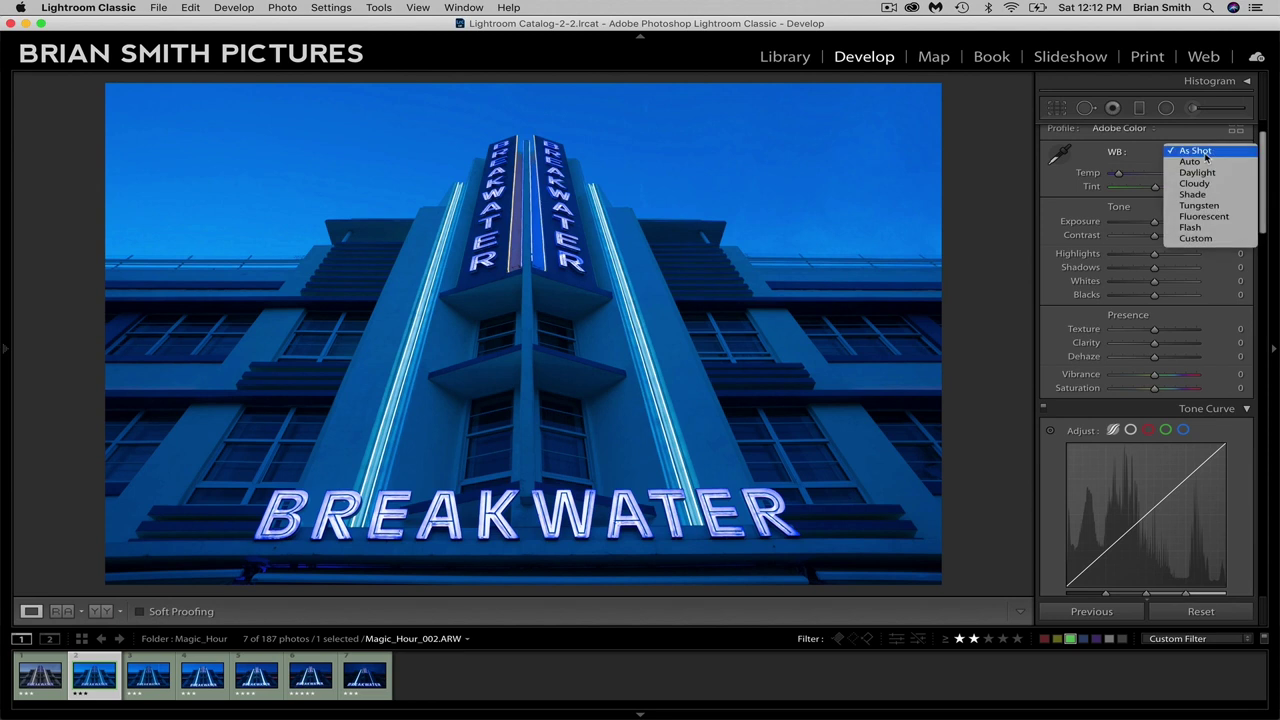
click(1199, 206)
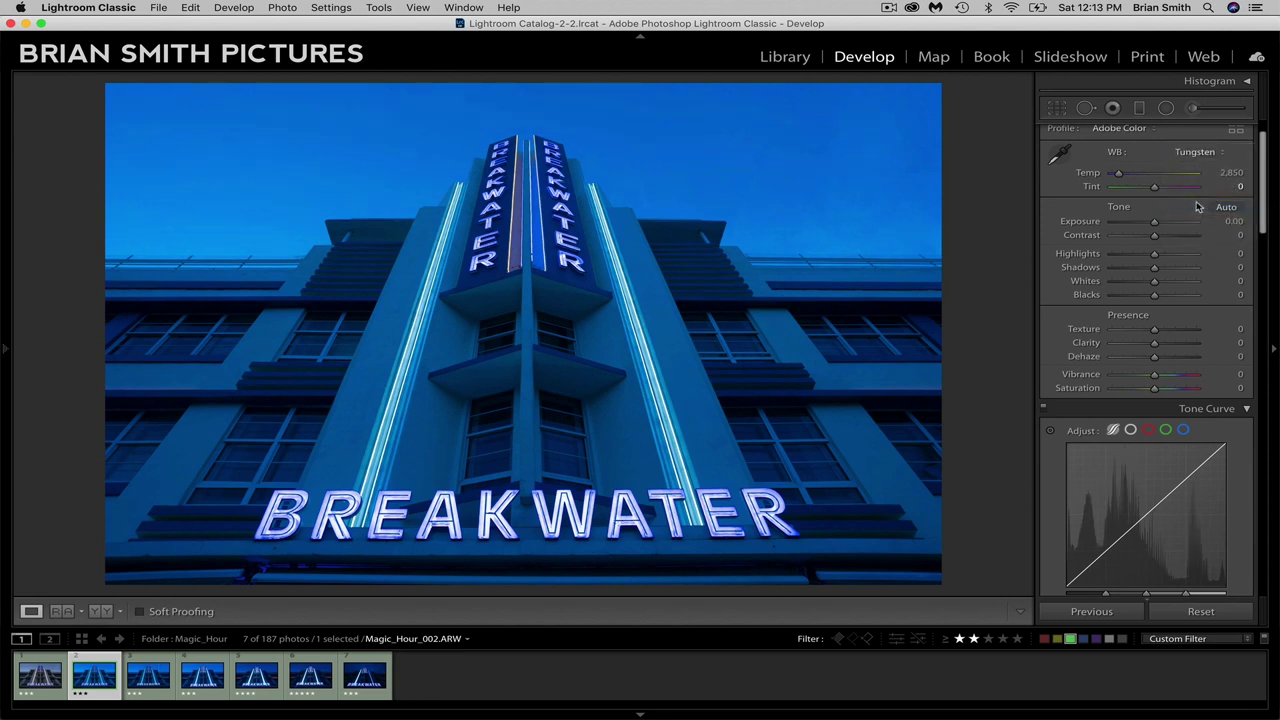
click(1212, 152)
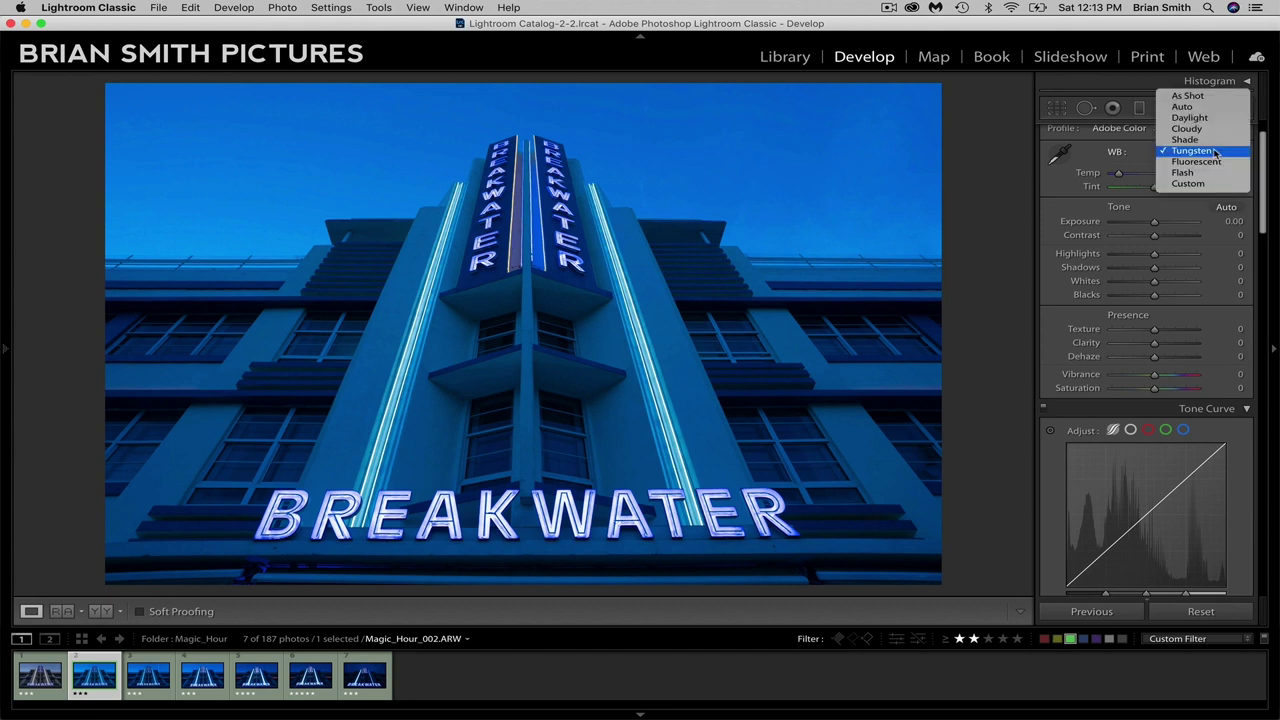
click(1203, 97)
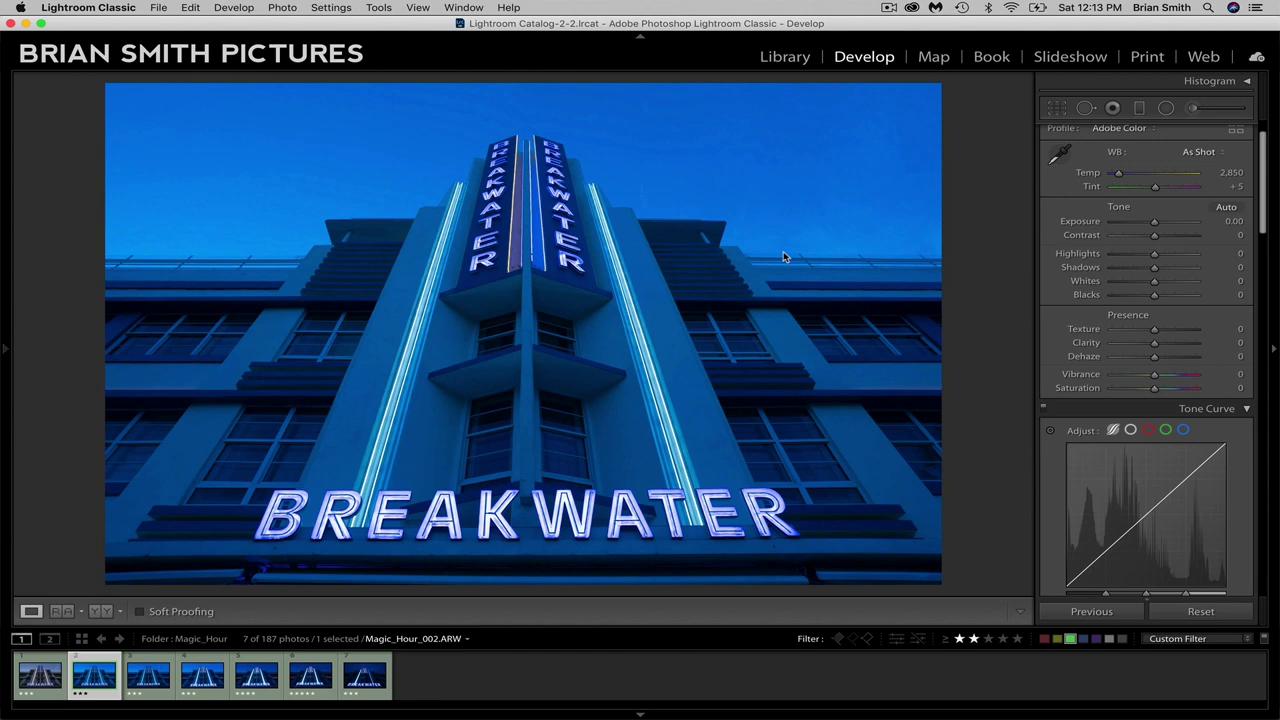
Browse twilight shots three to seven, compare Magic_Hour_042 against 045, and stop on 045
key(Right)
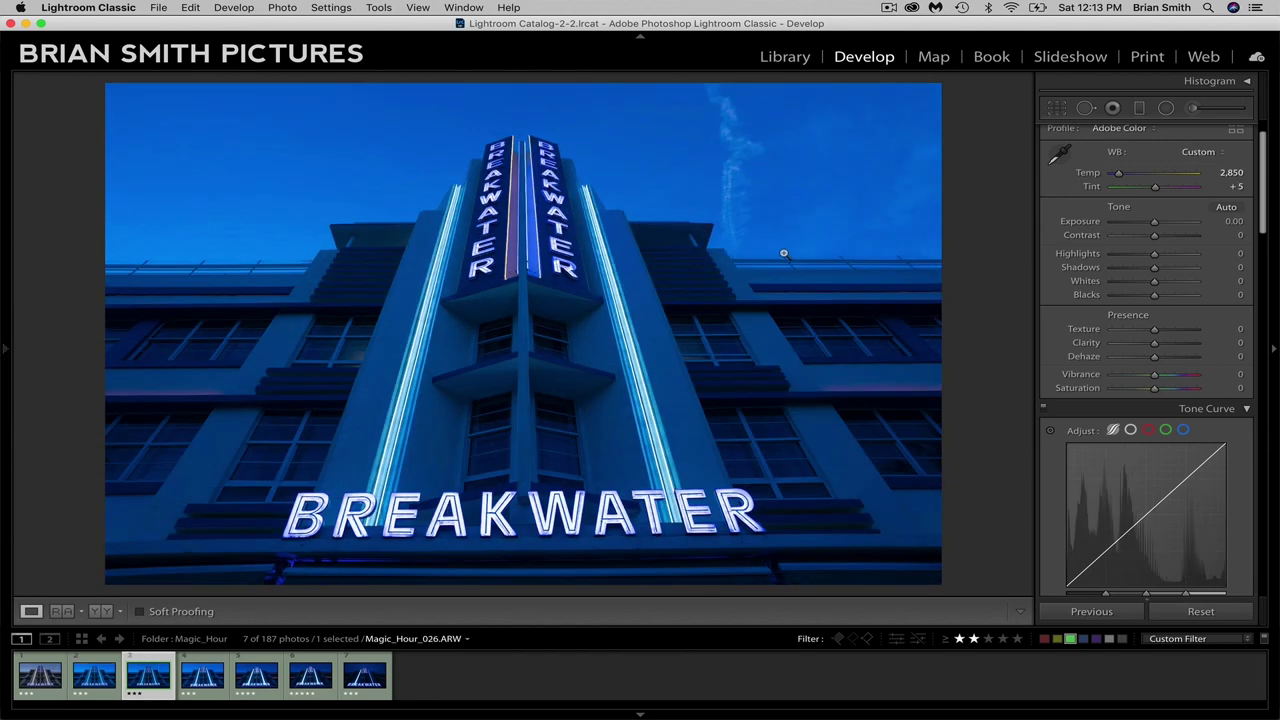
key(Right)
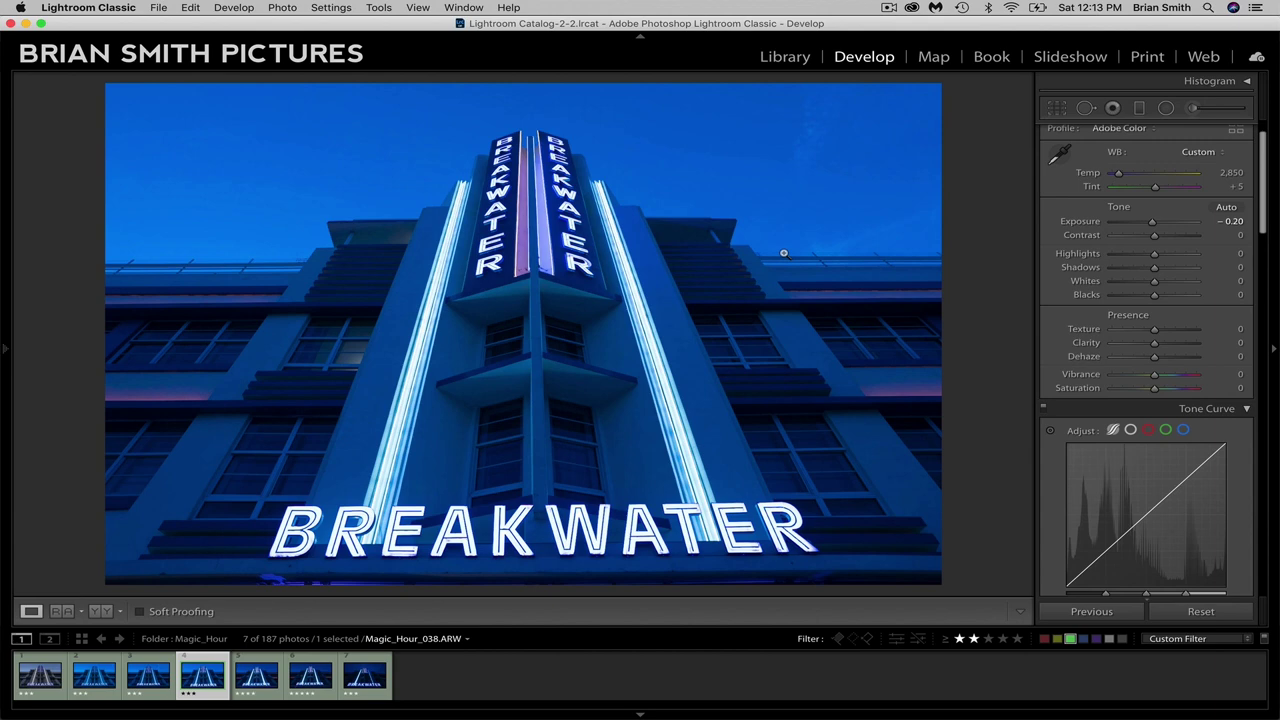
key(Right)
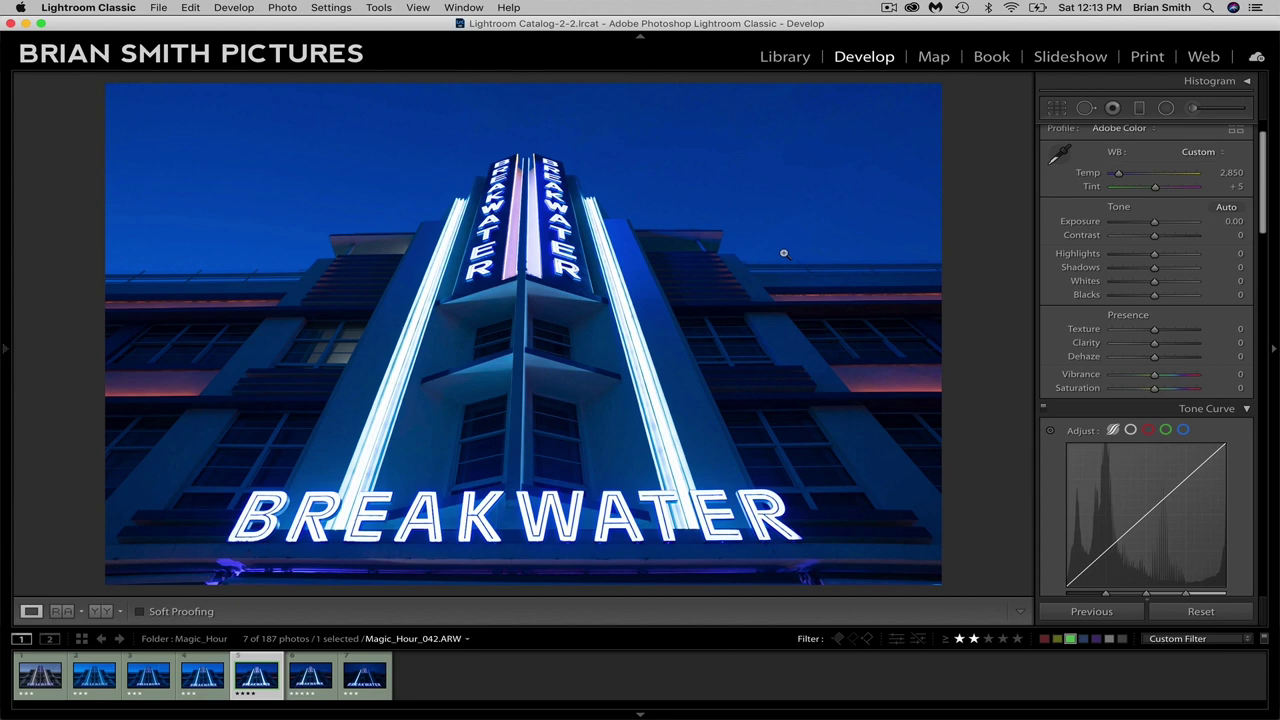
key(Right)
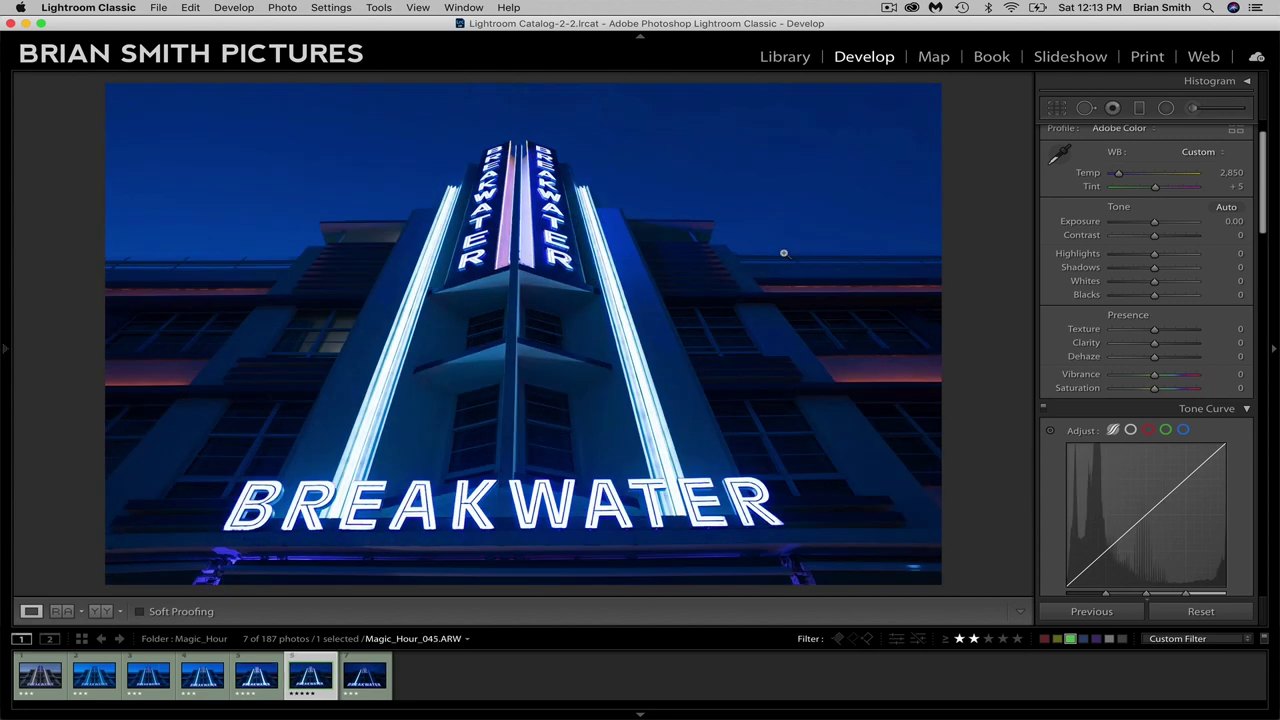
key(Right)
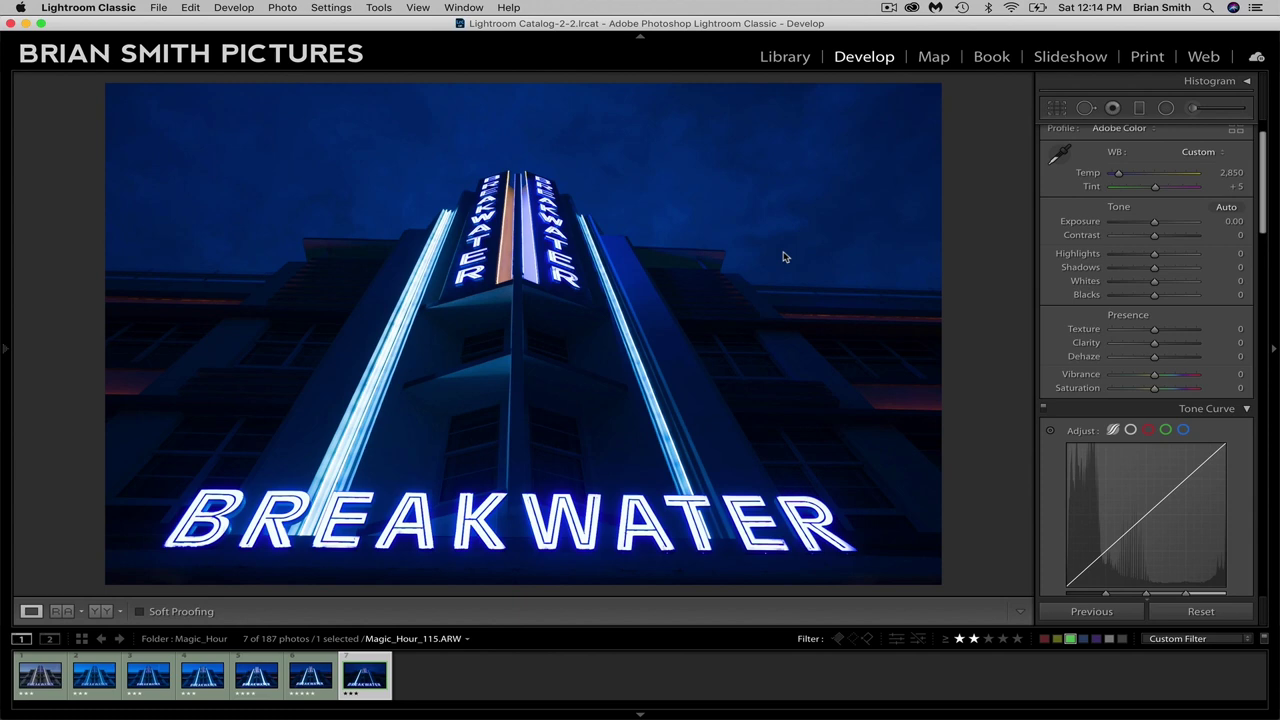
key(Left)
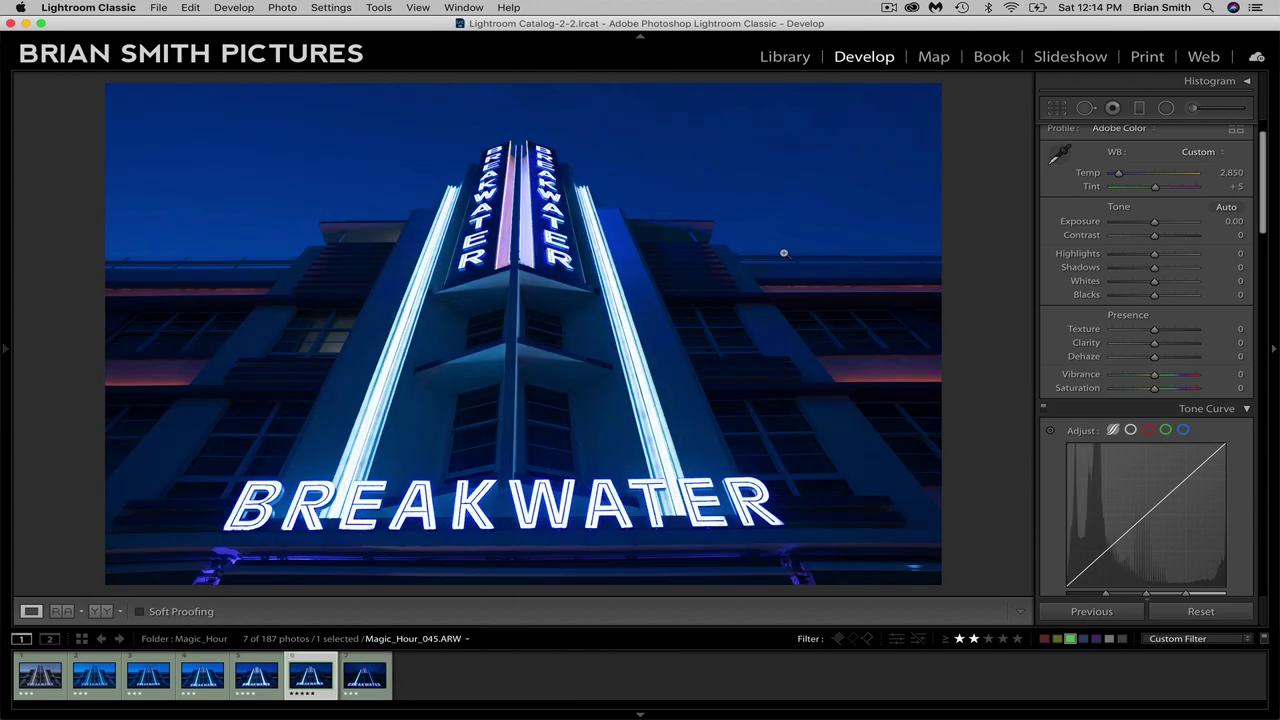
key(Left)
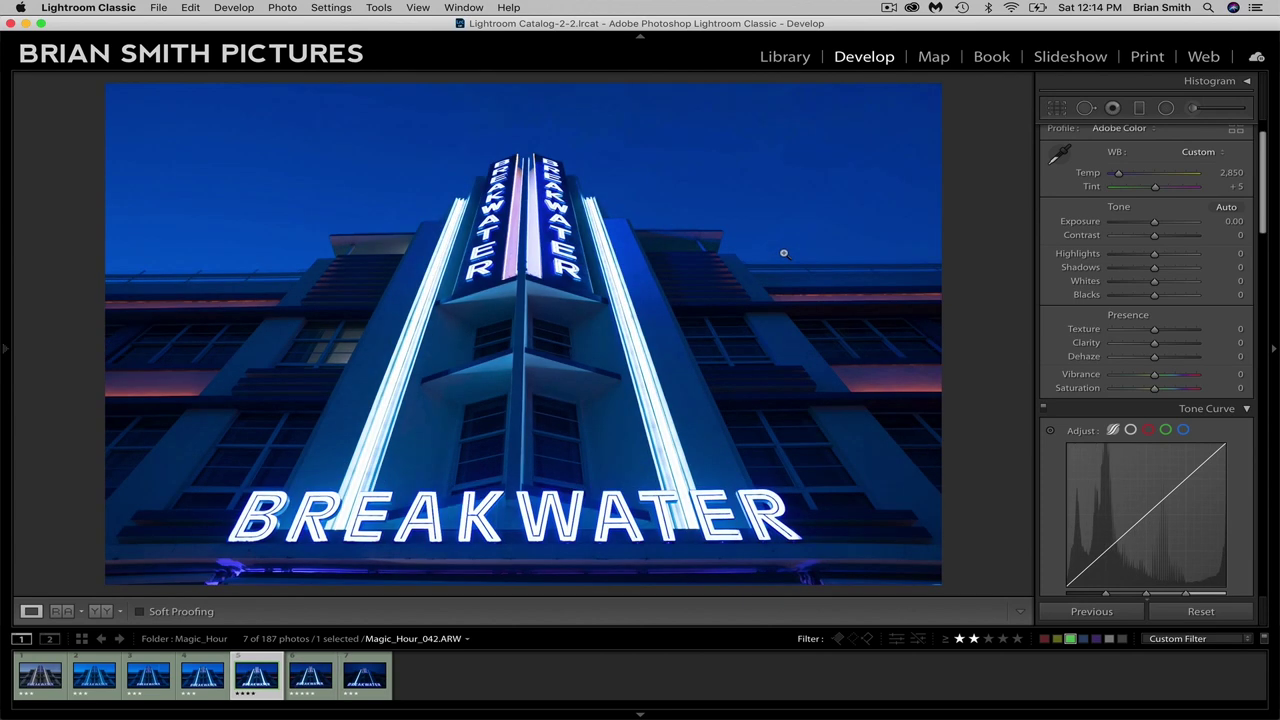
key(Right)
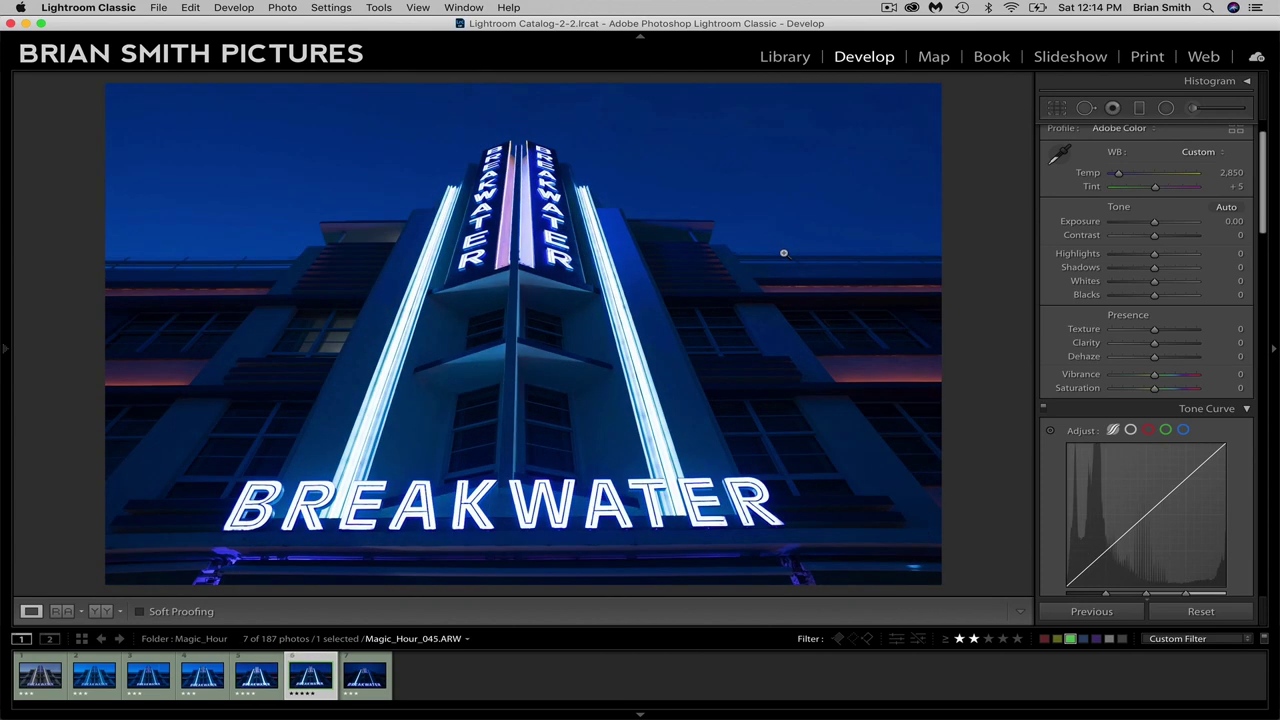
key(Left)
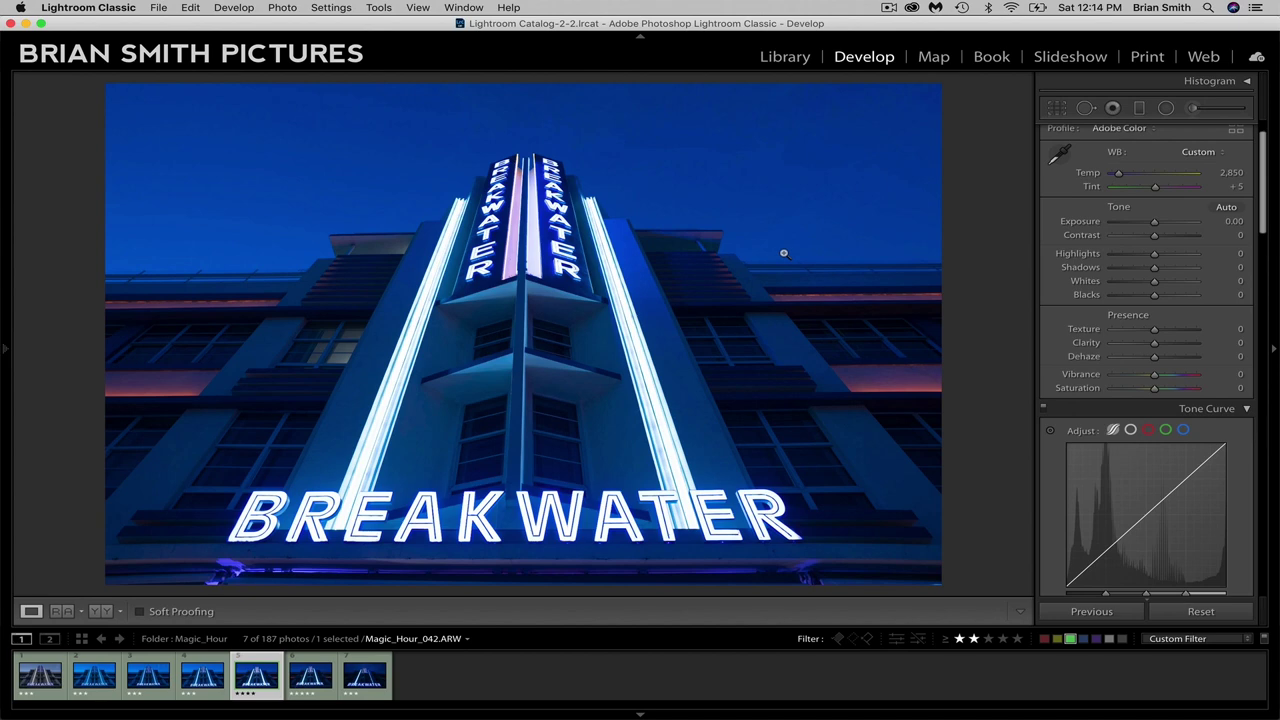
key(Right)
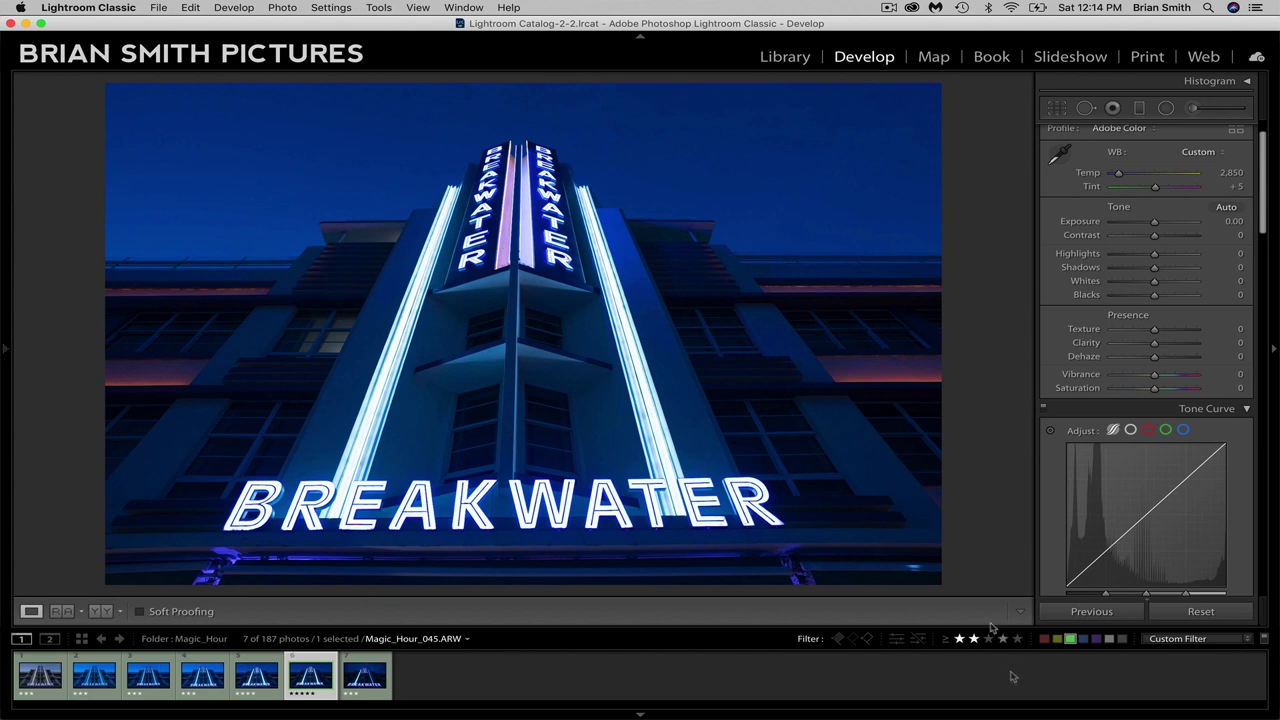
Filter the filmstrip to five-star photos so only Magic_Hour_045.ARW remains
click(1017, 639)
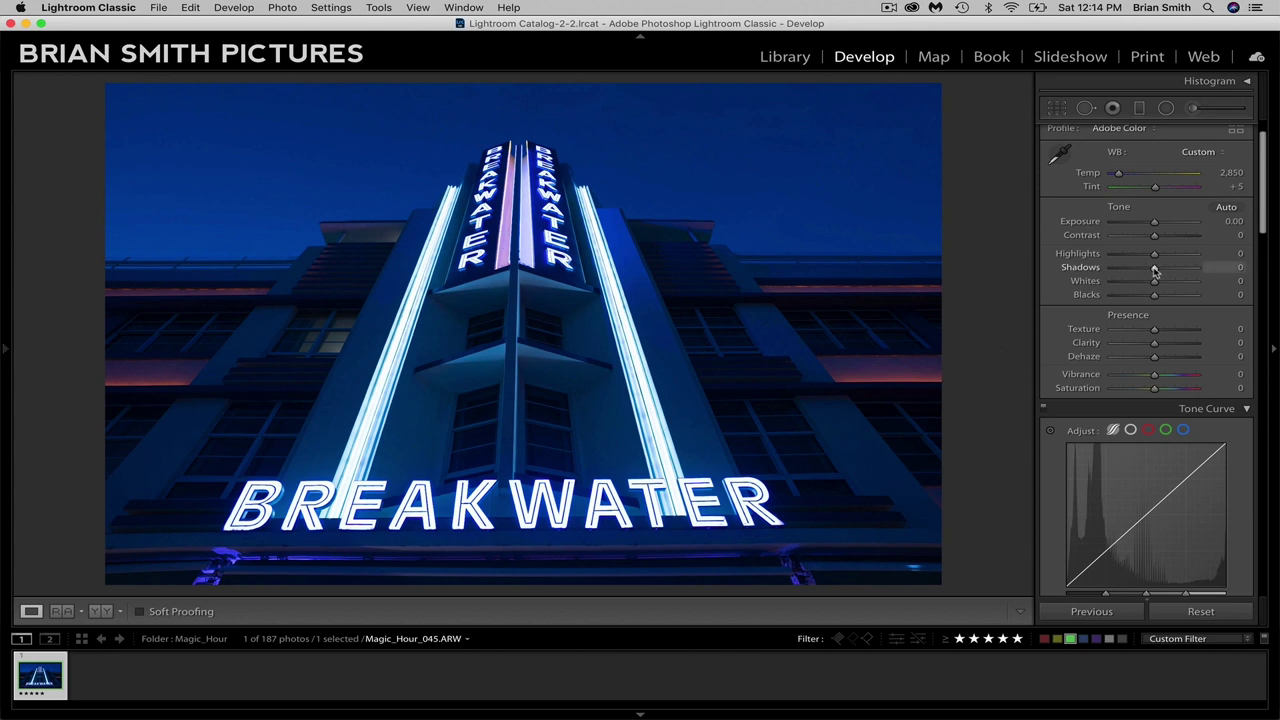
In the Basic panel set Shadows to +85, Highlights to -81 and Clarity to +72
drag(1155, 270, 1191, 264)
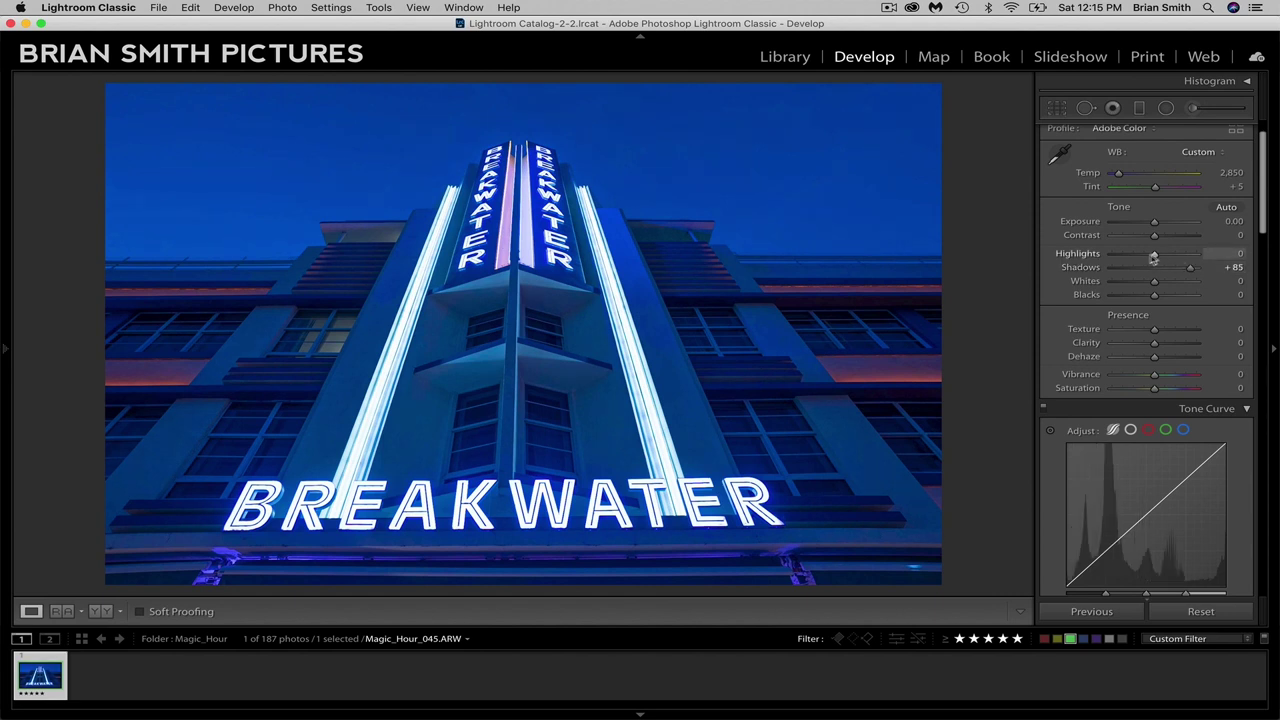
drag(1154, 257, 1120, 258)
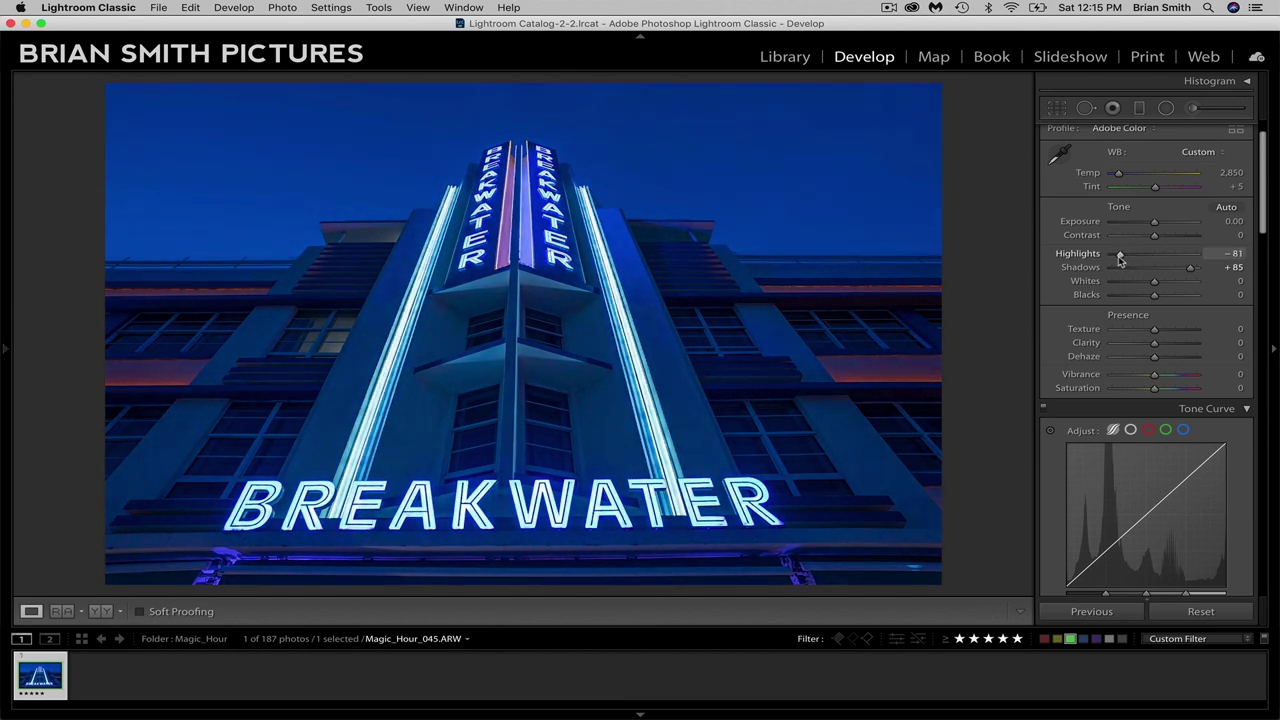
drag(1120, 258, 1119, 256)
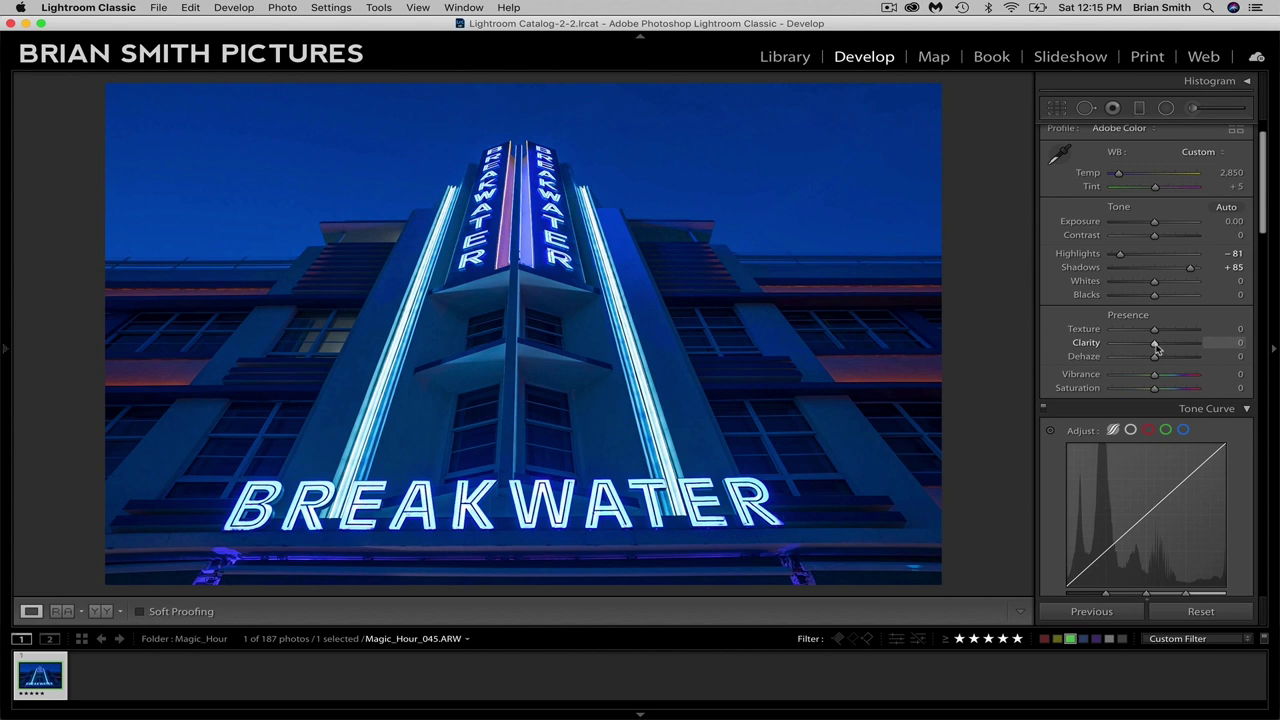
drag(1156, 345, 1188, 345)
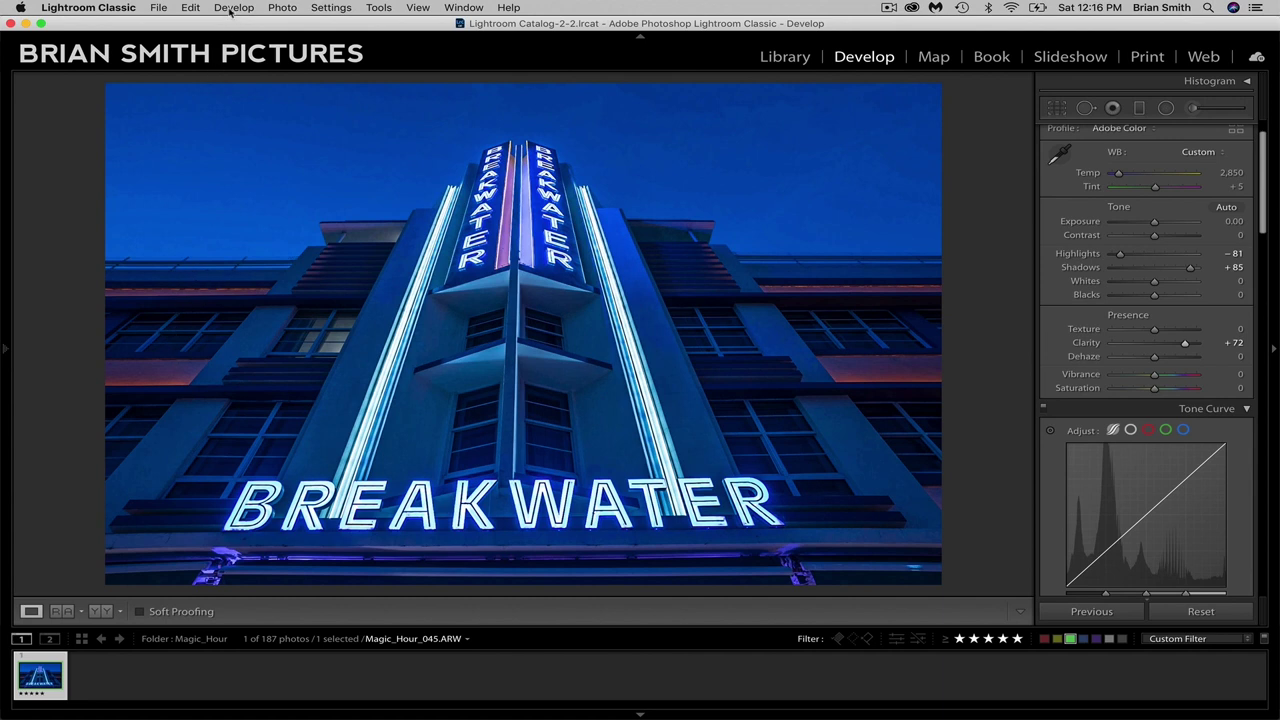
Create a virtual copy of Magic_Hour_045 with Daylight white balance (Temp 5,500, Tint +10)
click(282, 8)
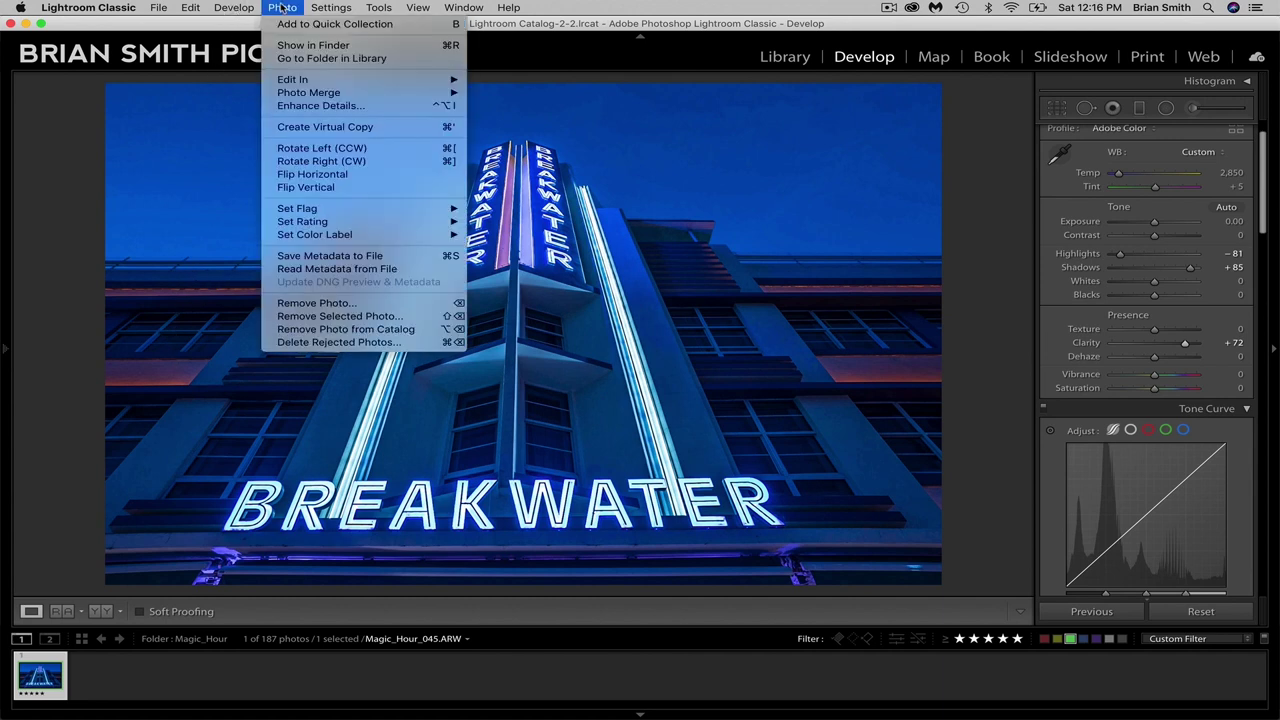
click(292, 131)
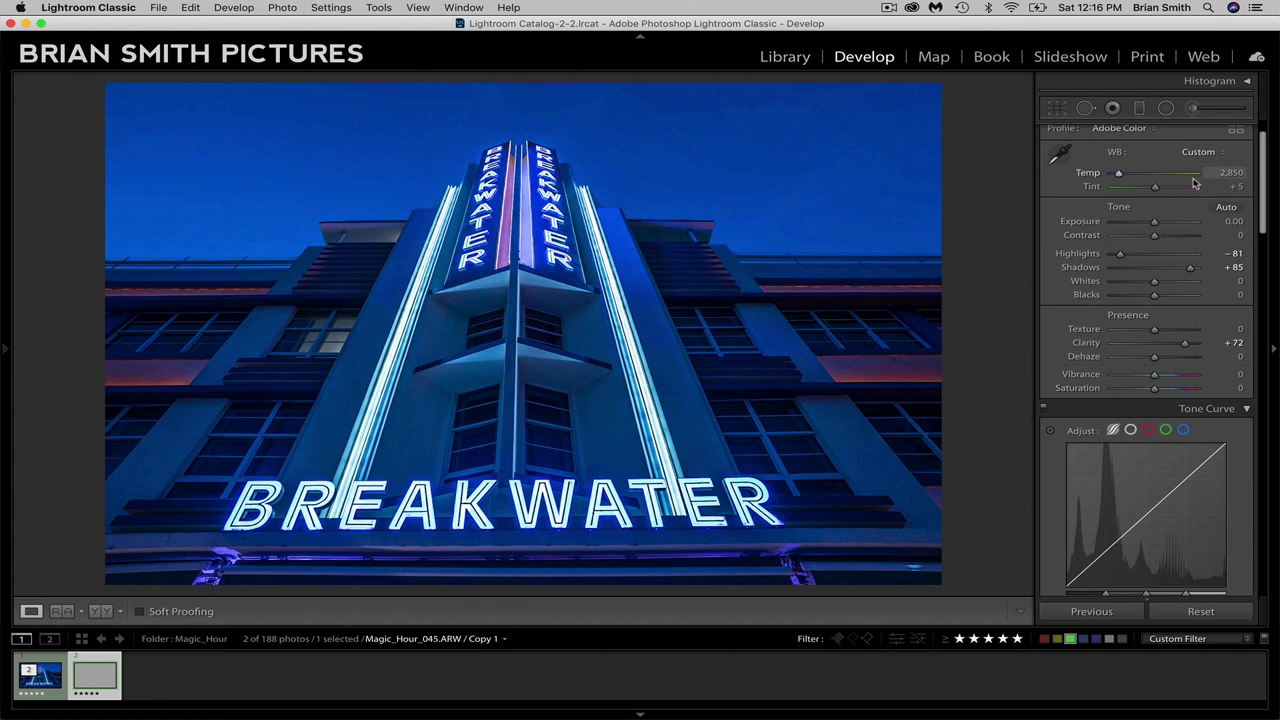
scroll(1192, 183, up, 2)
scroll(1192, 183, up, 1)
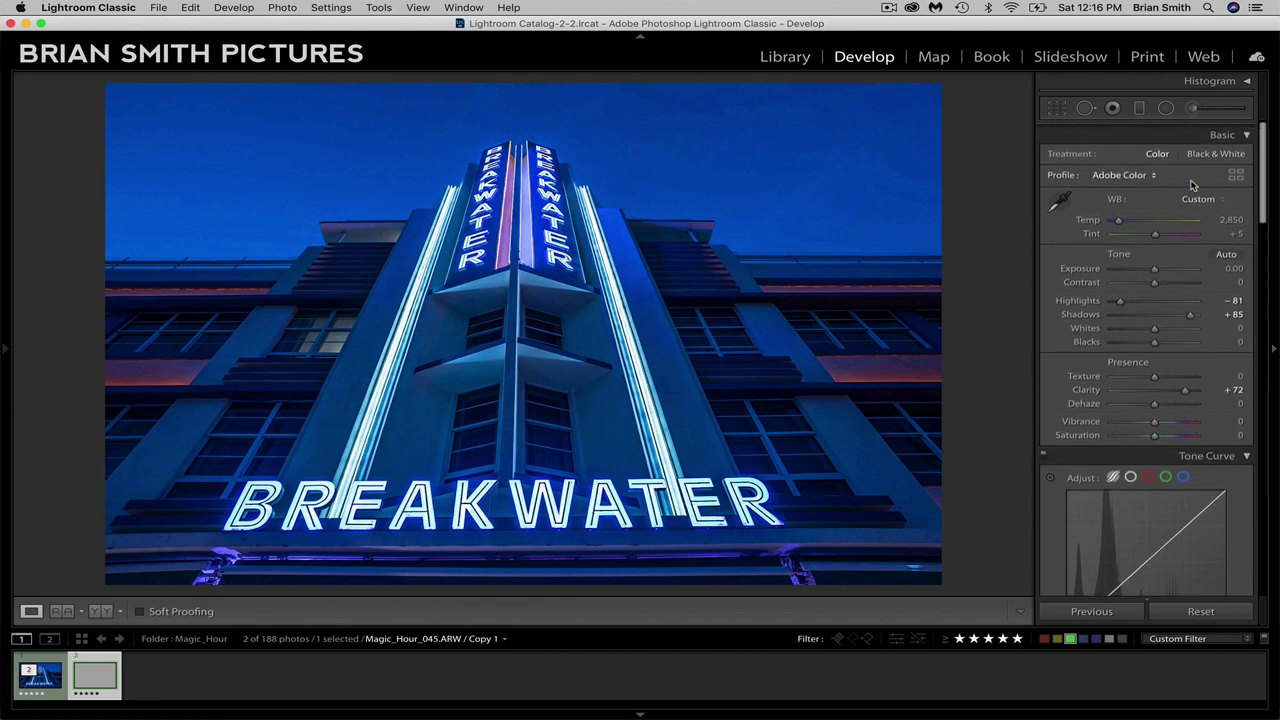
click(1201, 195)
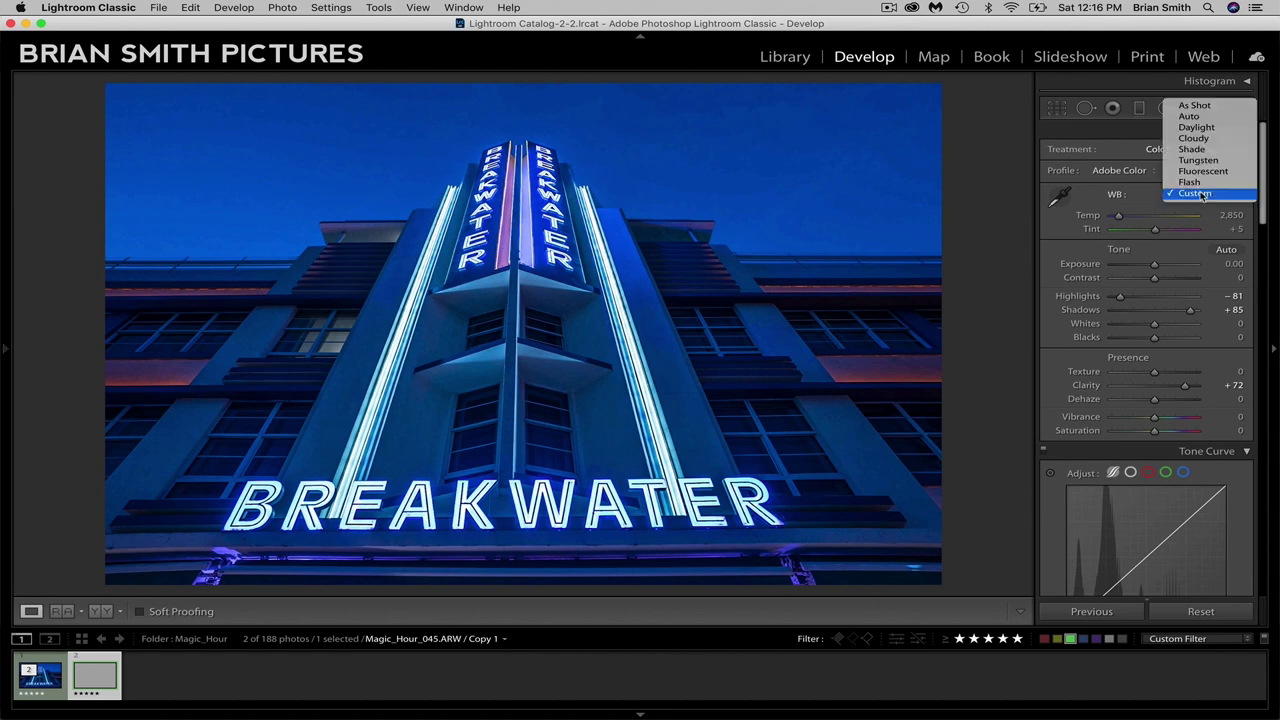
click(1201, 130)
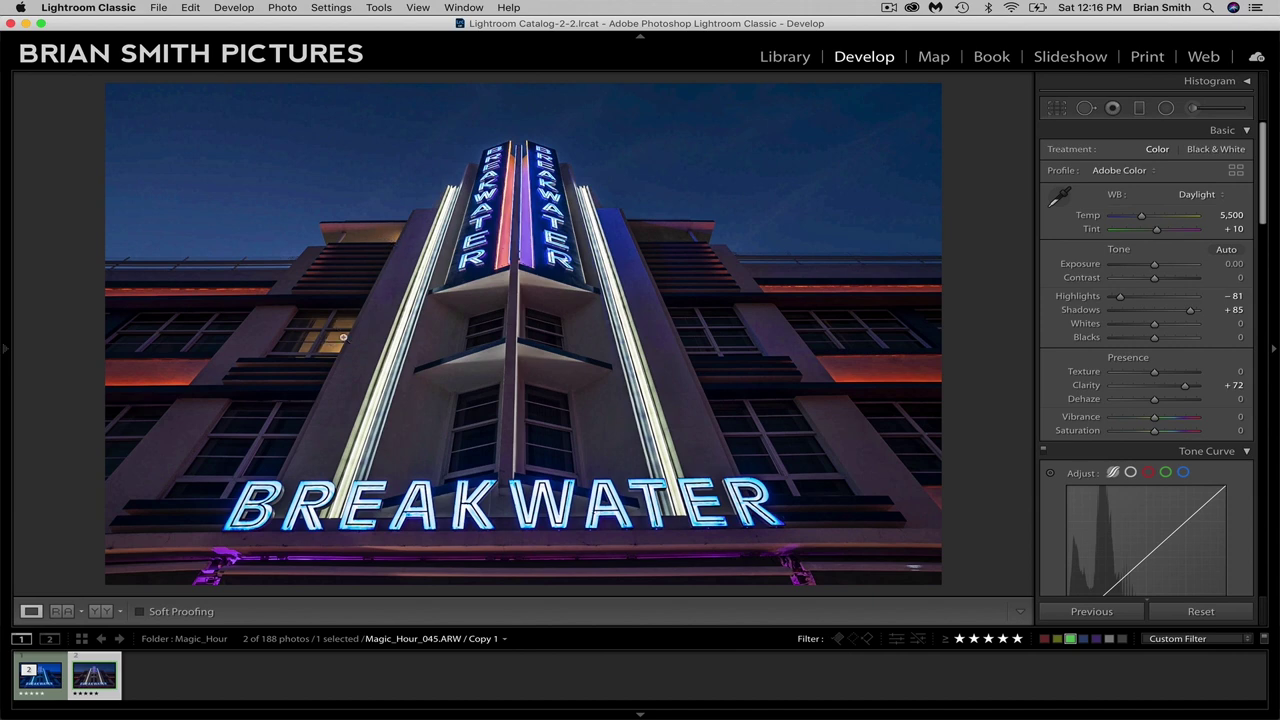
click(343, 337)
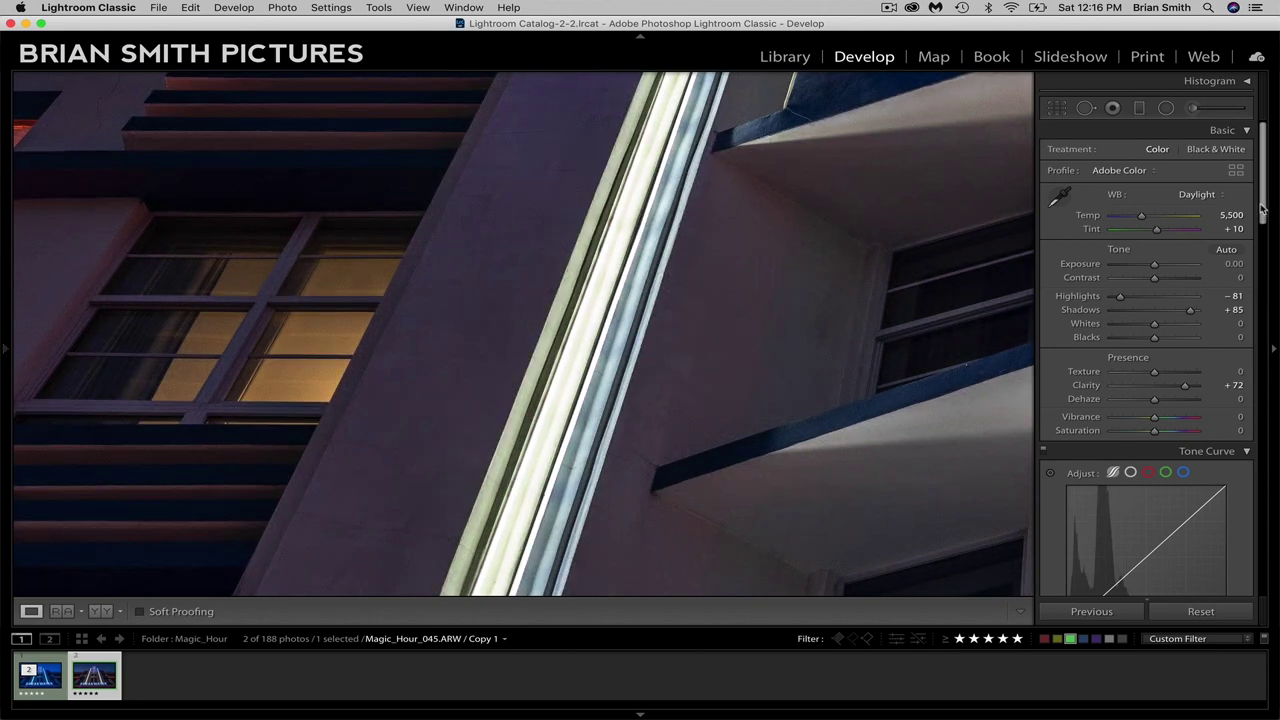
Boost the saturation of the orange-lit window with the HSL targeted adjustment tool
drag(1262, 209, 1267, 337)
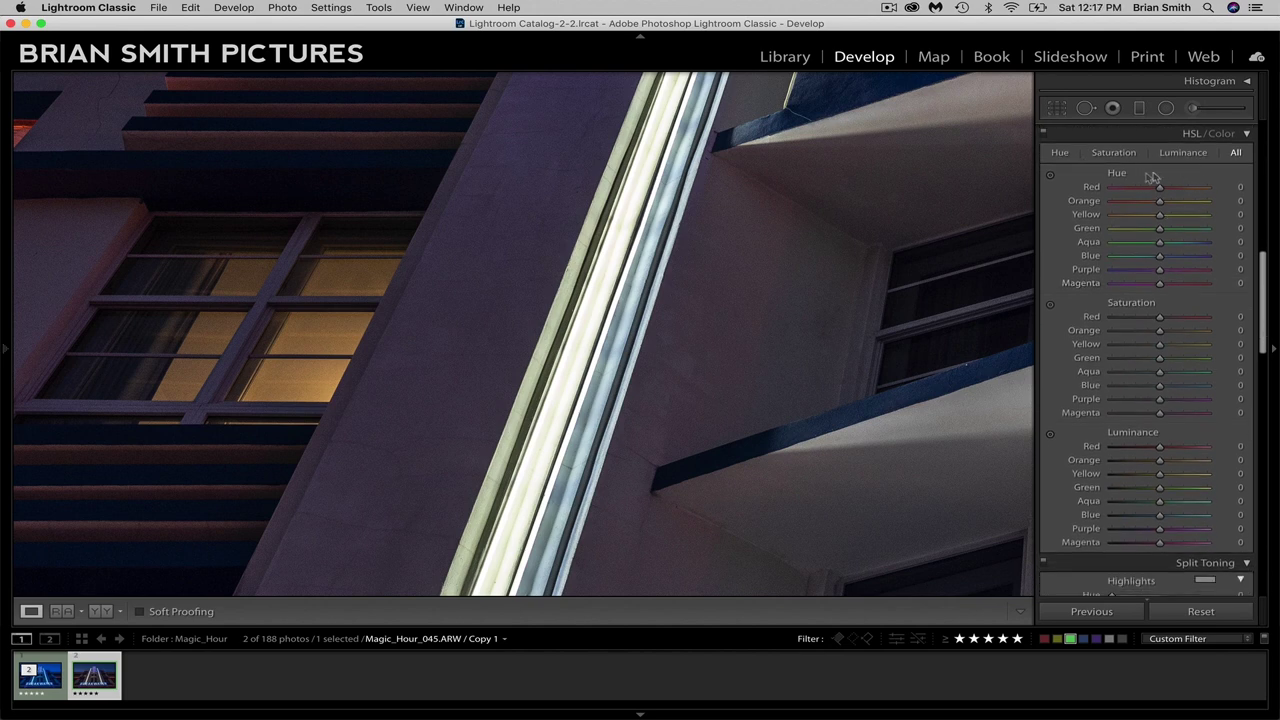
click(1051, 305)
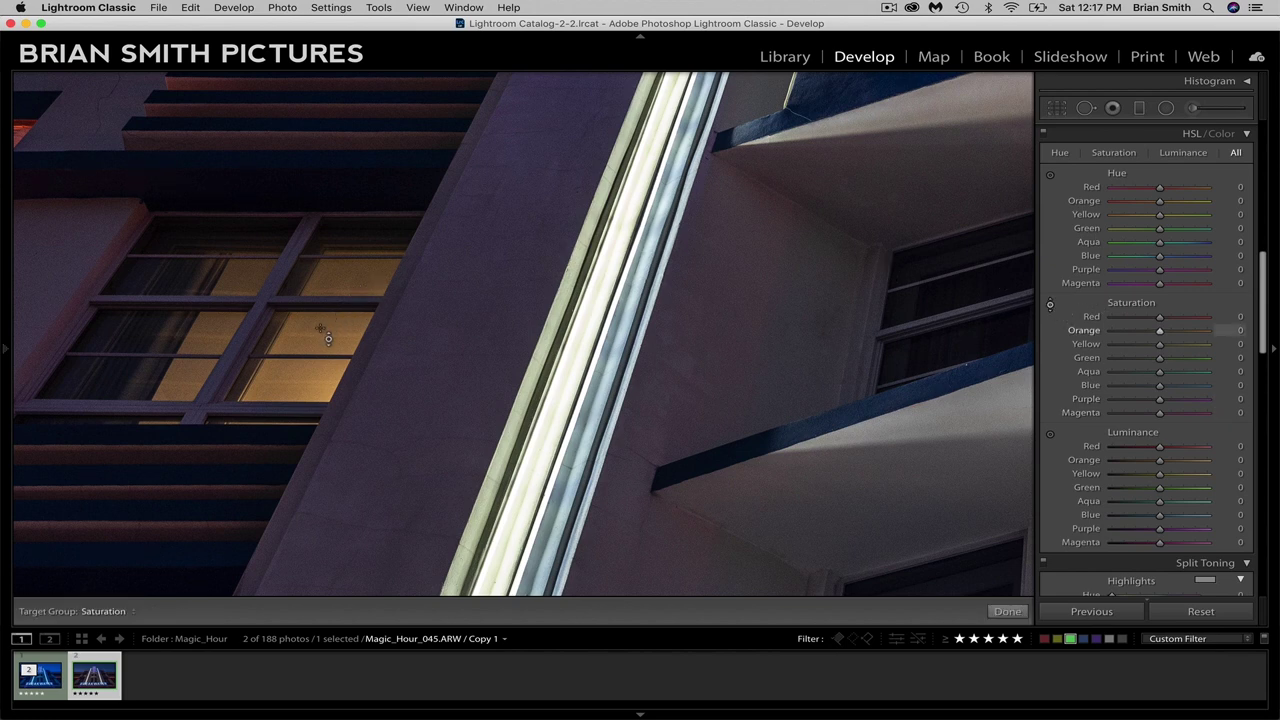
drag(328, 338, 328, 334)
drag(325, 335, 325, 335)
Darken the window glow's orange and yellow luminance to -7 and -4
click(1050, 434)
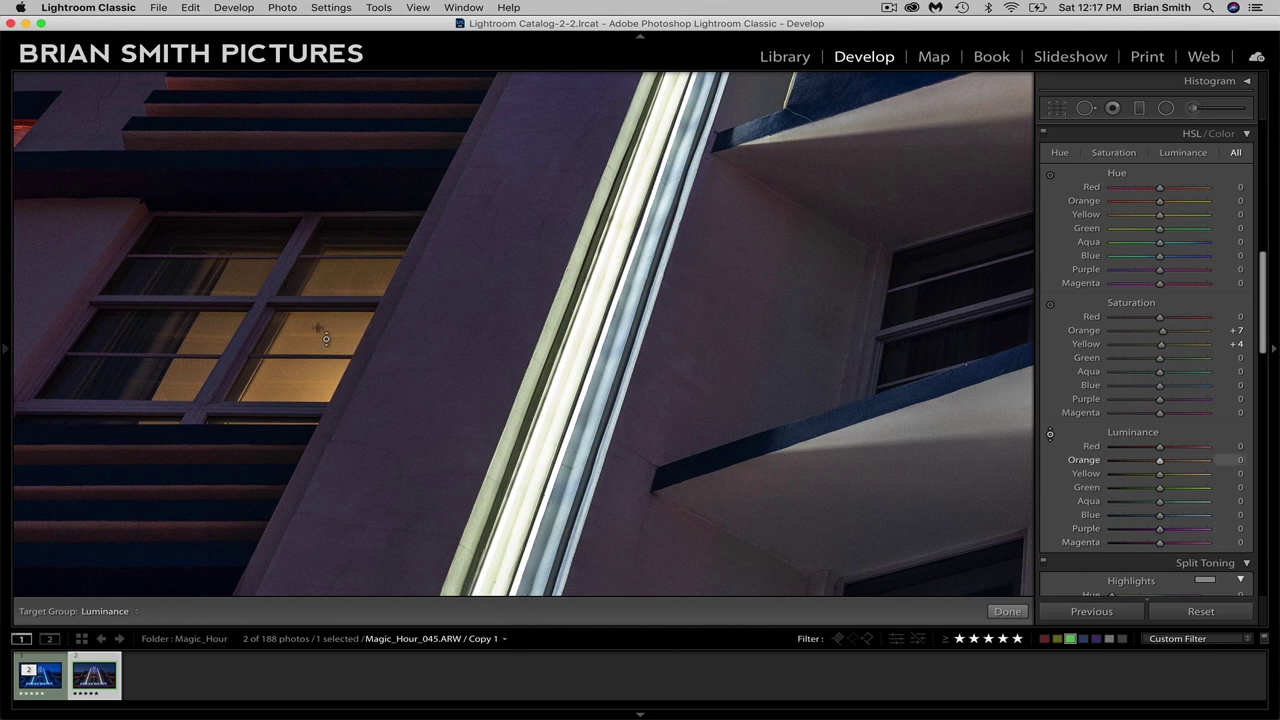
drag(325, 338, 325, 346)
key(Down)
key(Down)
key(Down)
key(Down)
key(Down)
key(Down)
key(Down)
key(Down)
key(Down)
key(Down)
Shift the lit window's orange and yellow hue to +3 and -1
click(1051, 175)
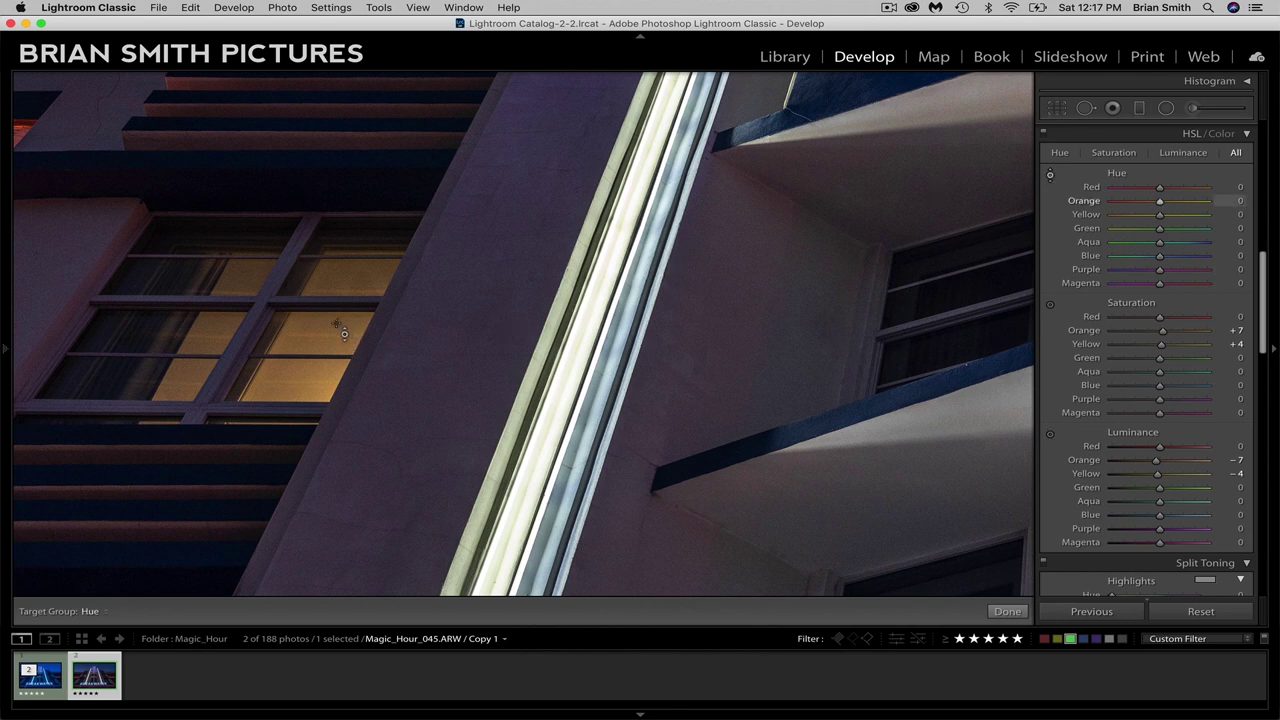
mouse_move(343, 333)
mouse_down()
mouse_move(343, 296)
mouse_move(343, 530)
mouse_move(343, 314)
mouse_move(343, 336)
mouse_up()
drag(343, 336, 343, 340)
drag(350, 352, 338, 335)
click(1050, 175)
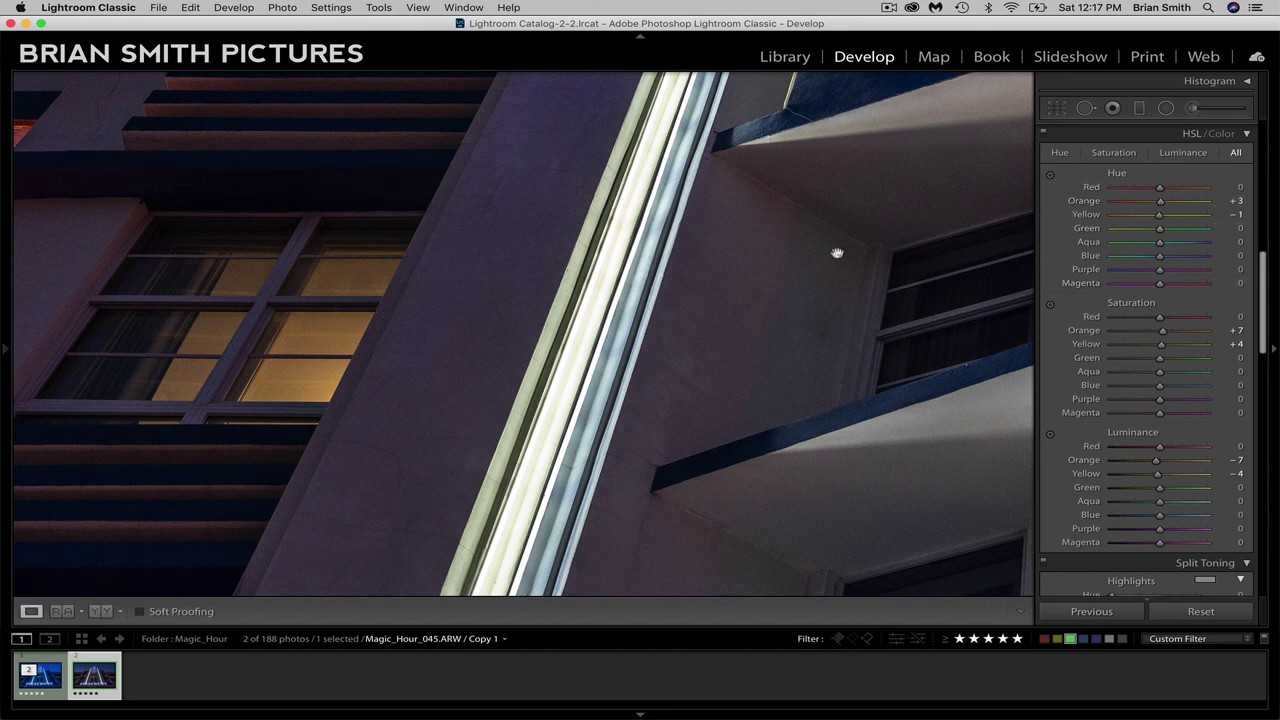
Fit the photo to the screen, select the original Magic_Hour_045, and open export for both files
click(456, 334)
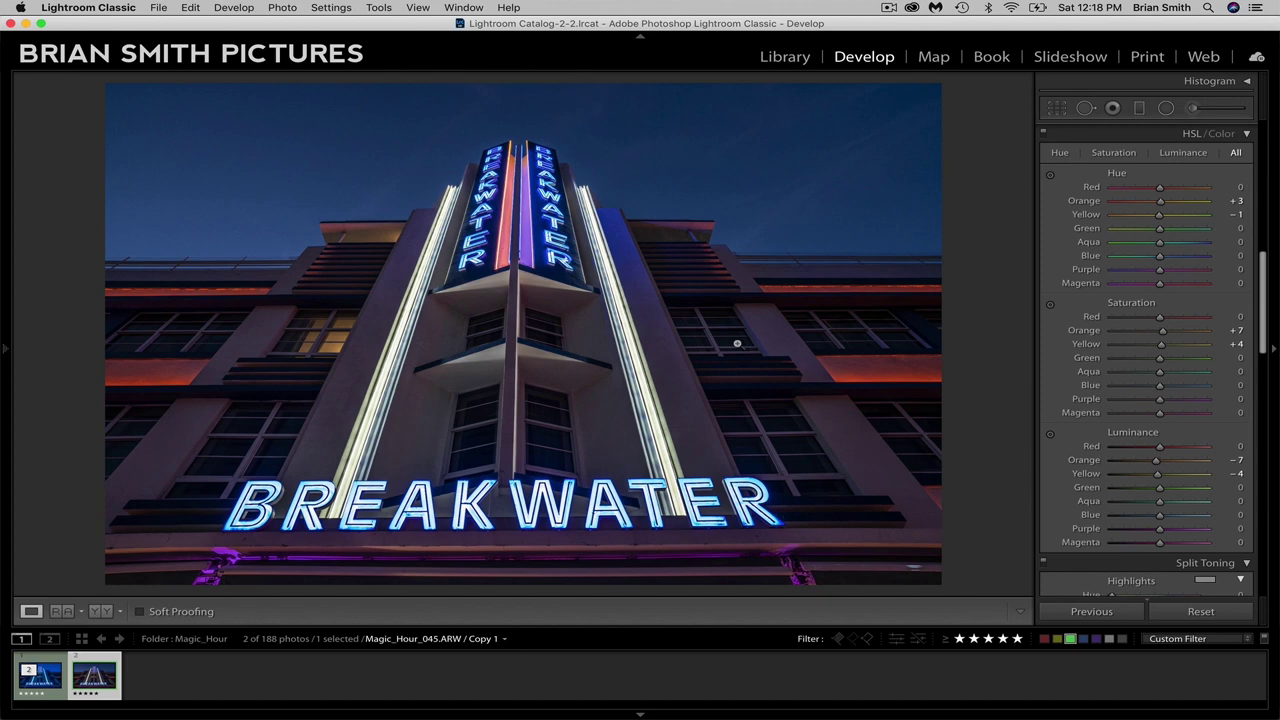
key(Left)
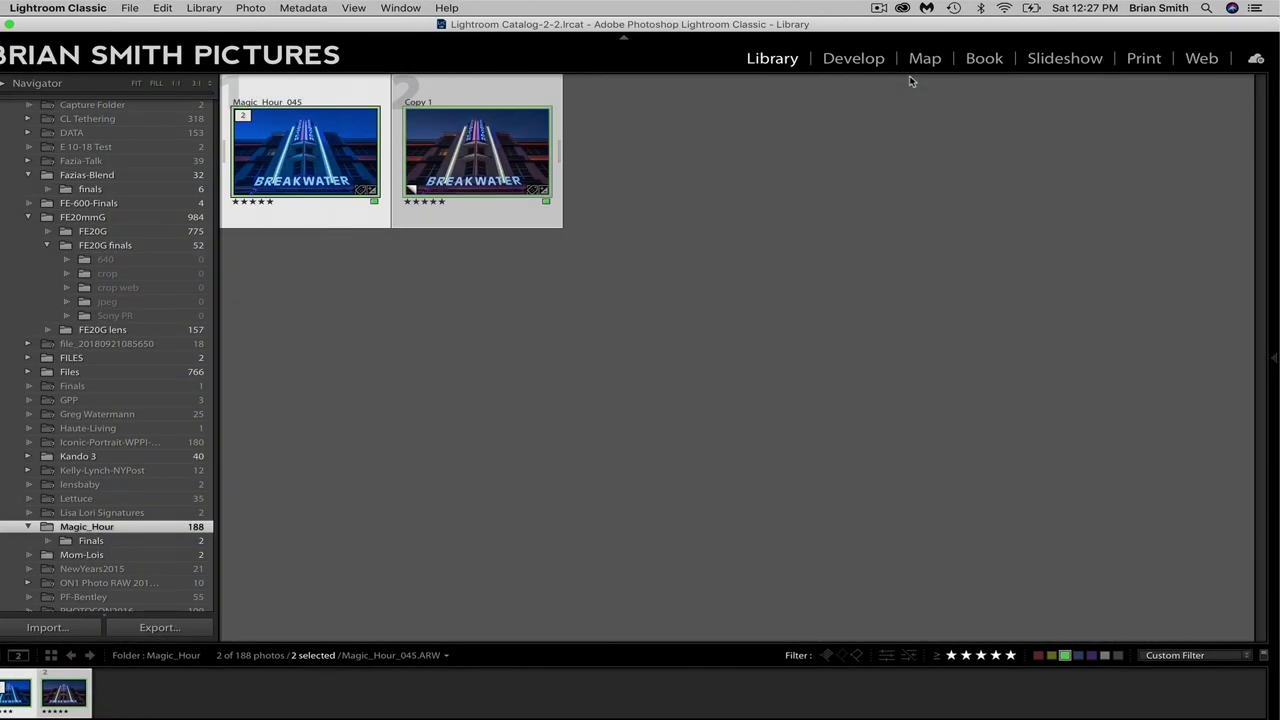
click(161, 627)
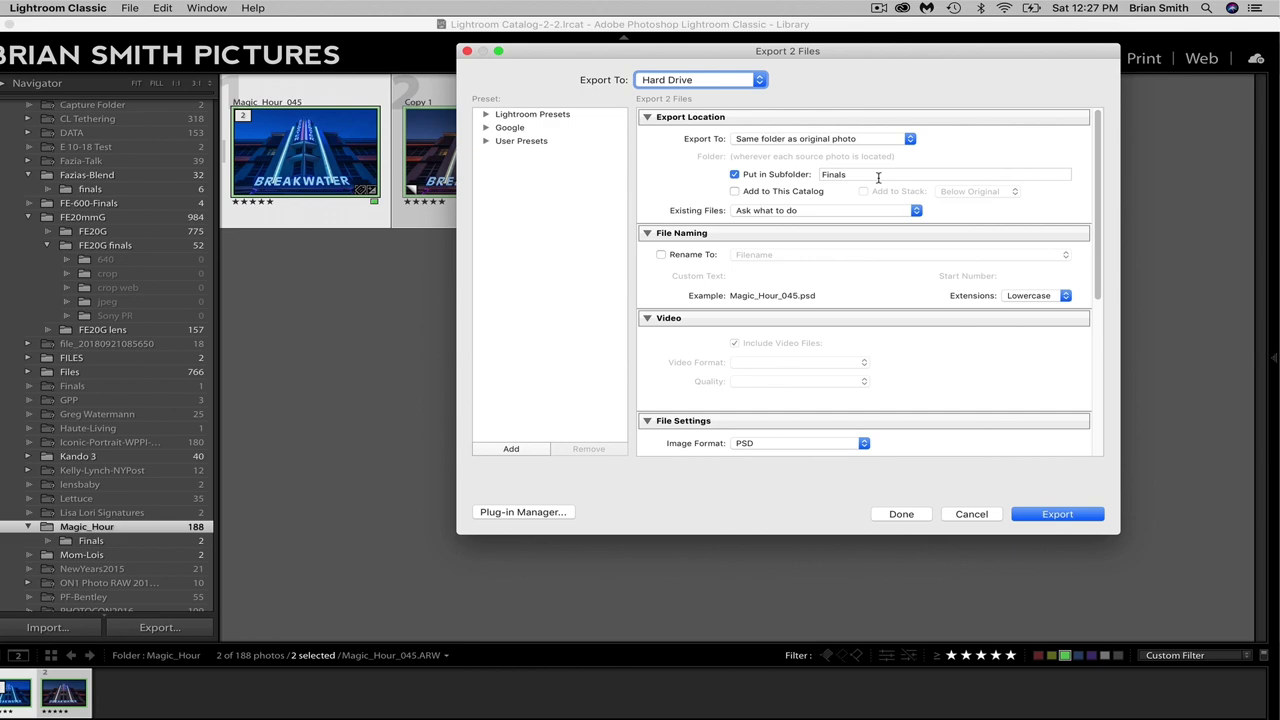
Export Magic_Hour_045 and its copy as 16-bit ProPhoto RGB PSDs into Finals, opening in Photoshop 2020
scroll(862, 266, down, 5)
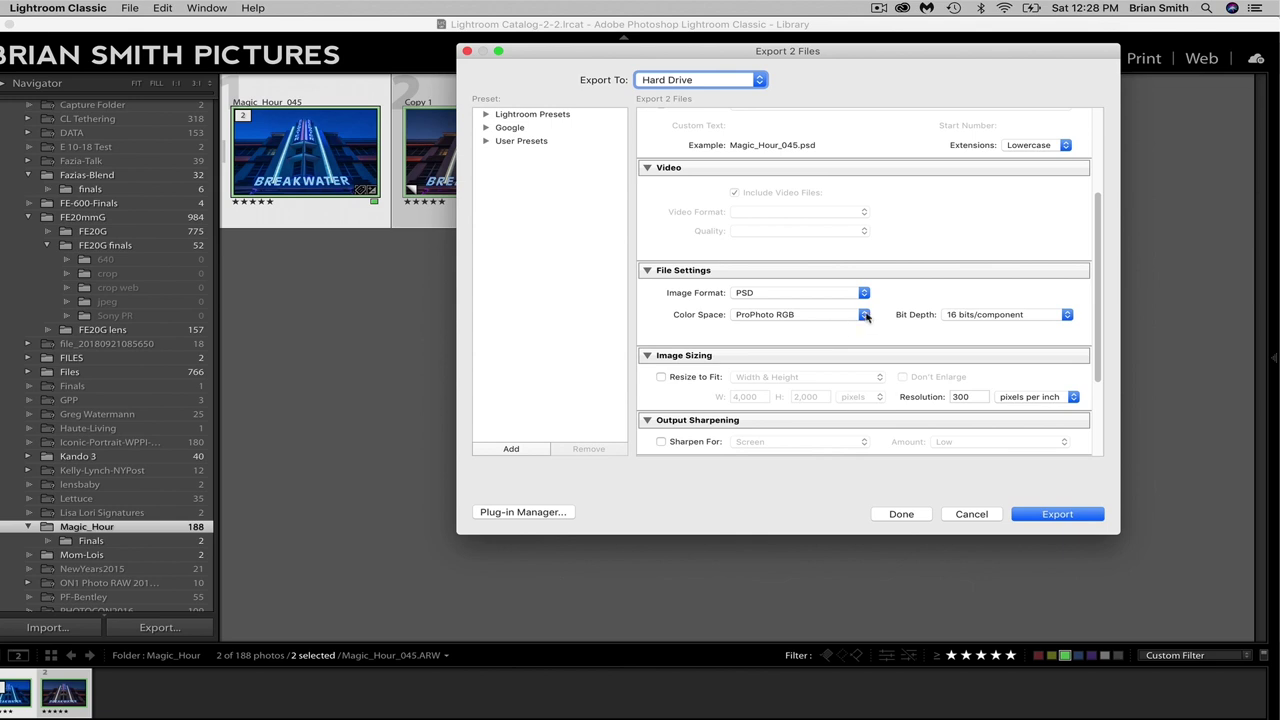
click(865, 316)
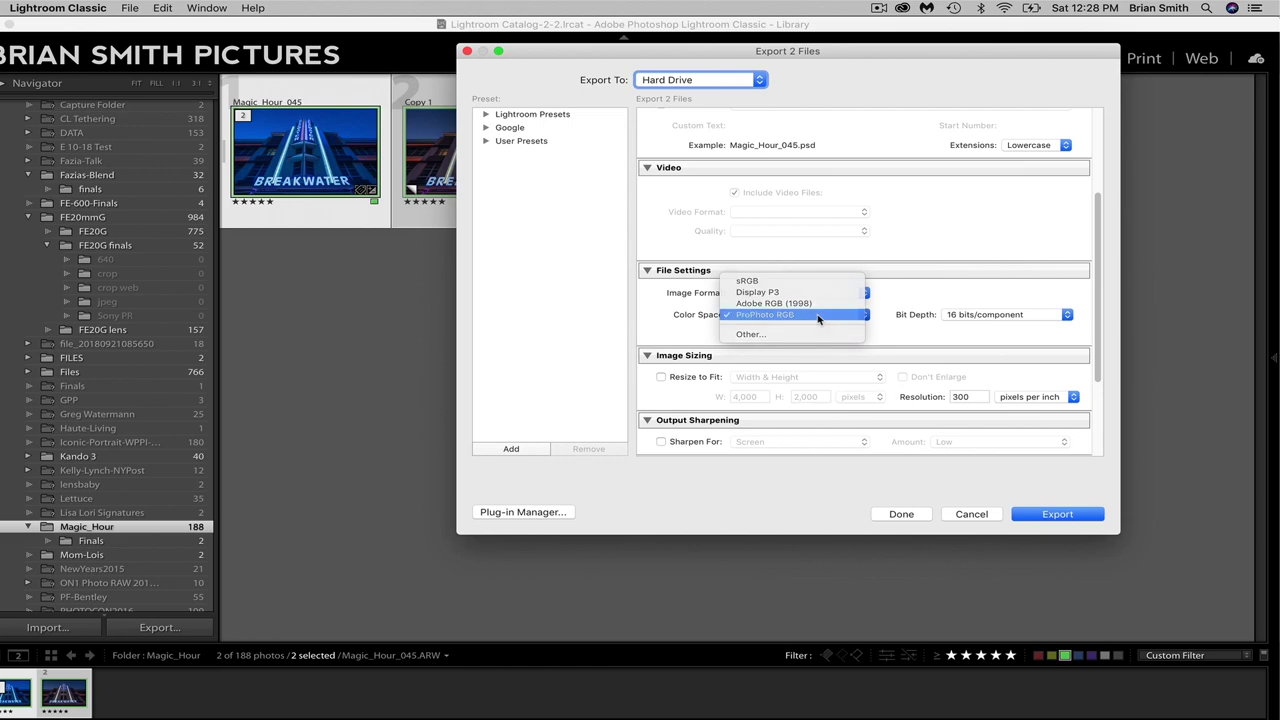
click(818, 318)
scroll(667, 331, down, 5)
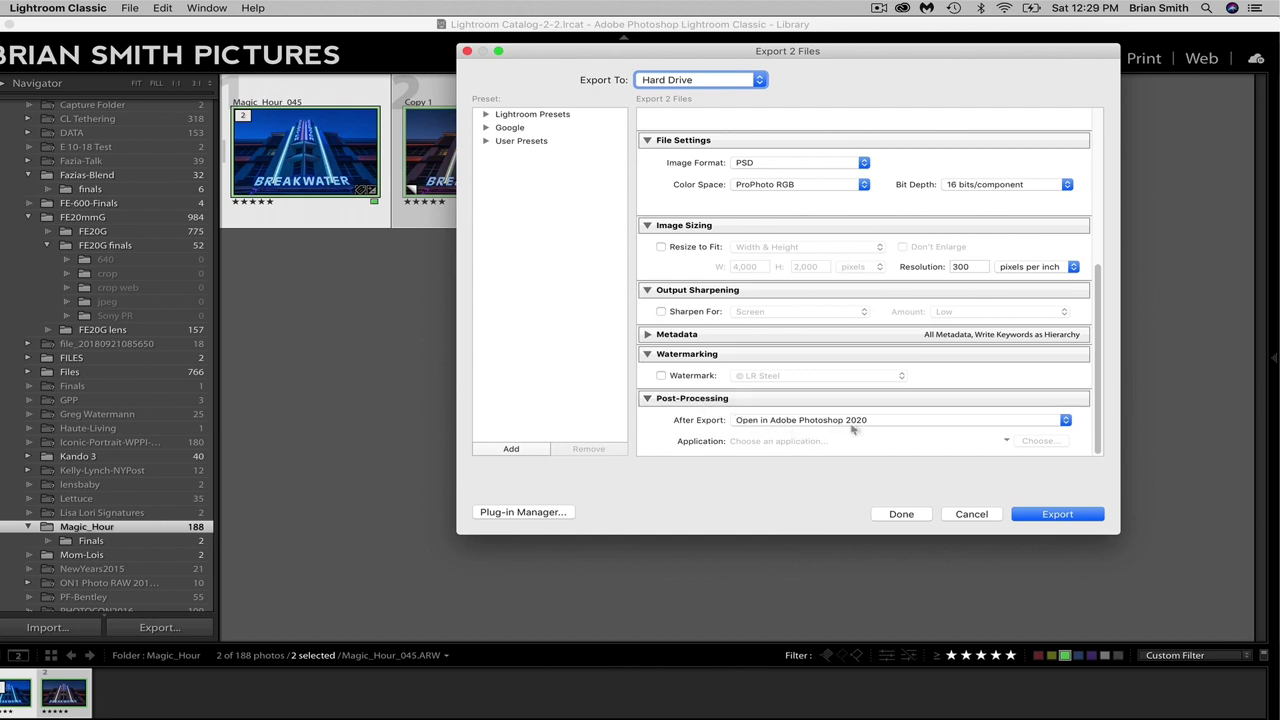
click(1057, 514)
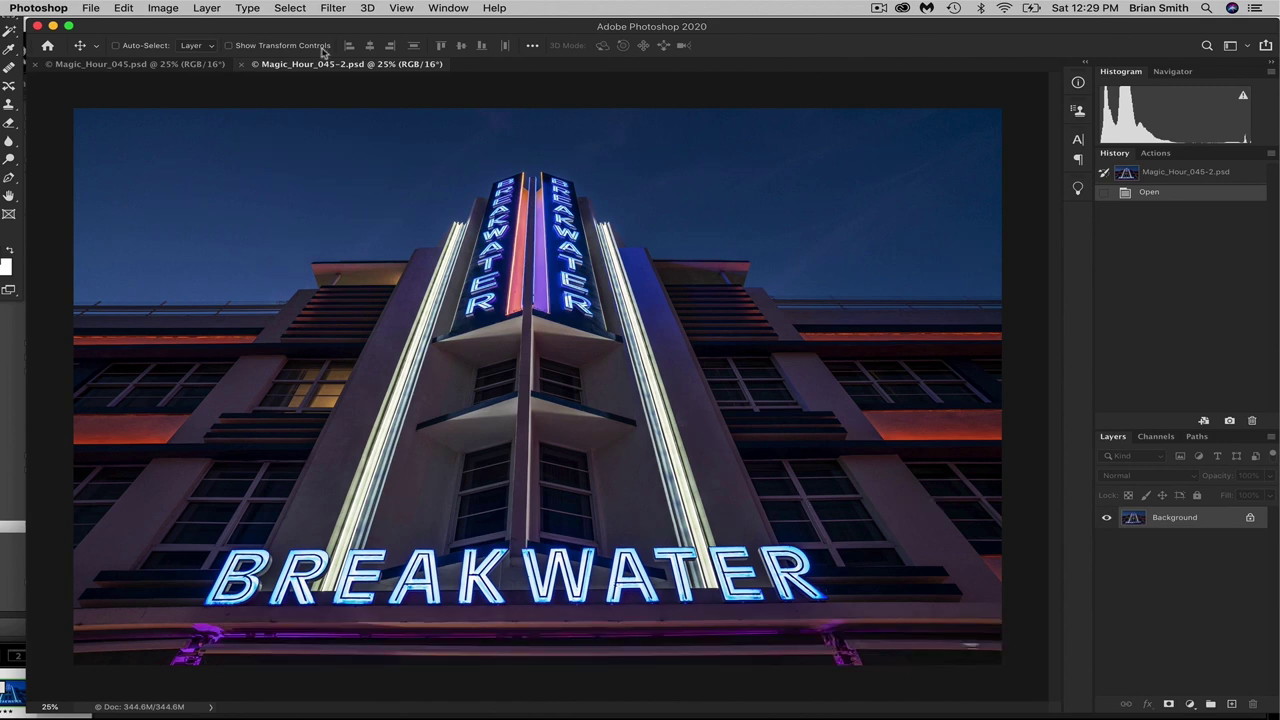
Move the second exported version into Magic_Hour_045.psd as Layer 1 and close Magic_Hour_045-2.psd
drag(310, 70, 527, 351)
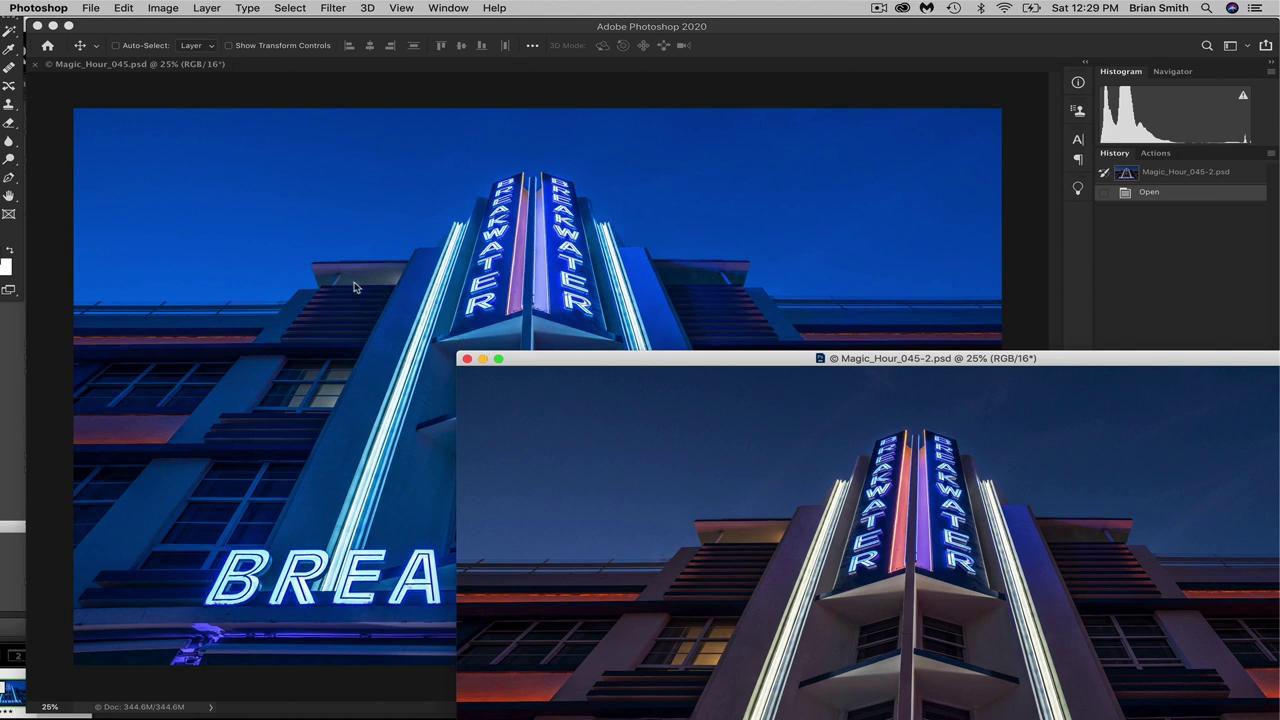
drag(355, 287, 356, 289)
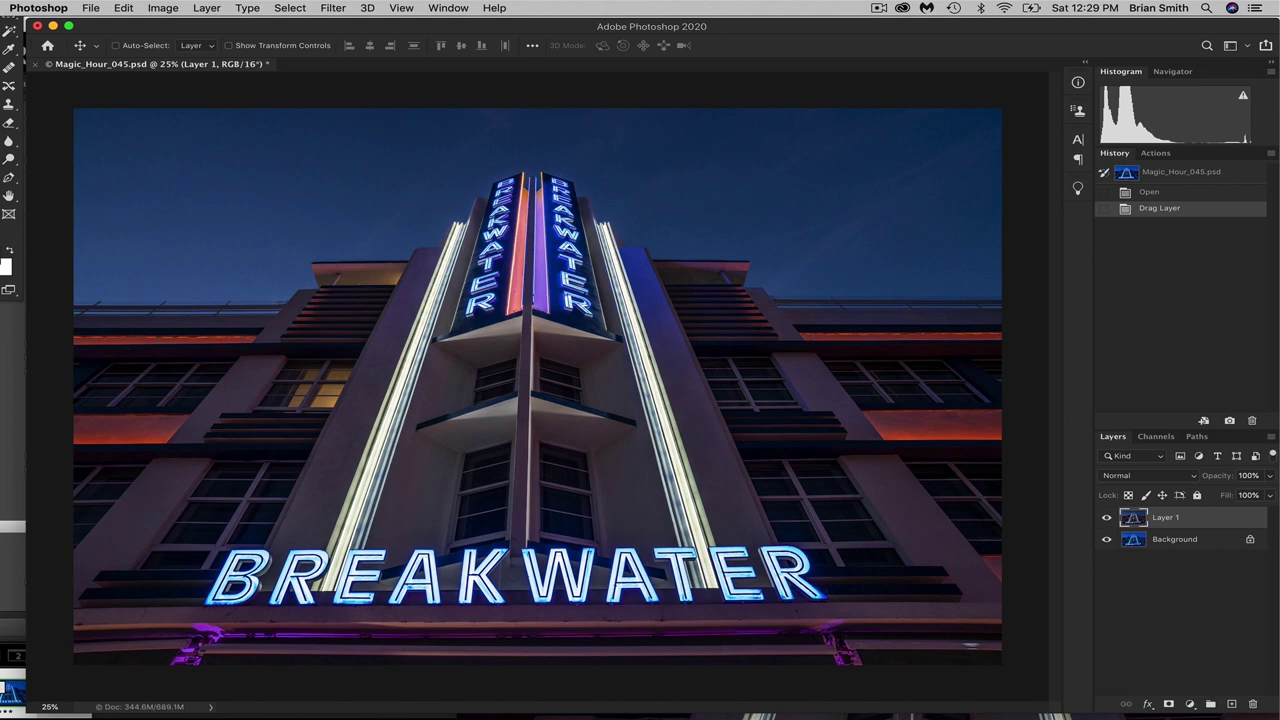
click(718, 715)
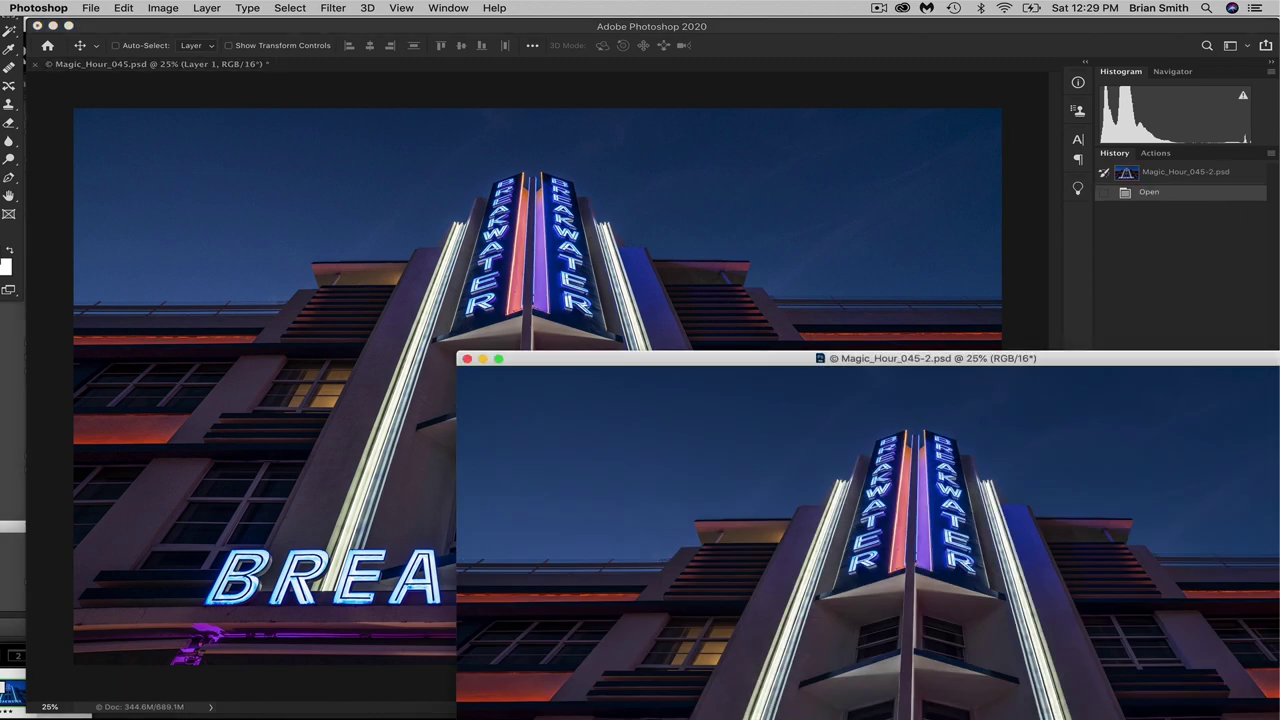
click(467, 358)
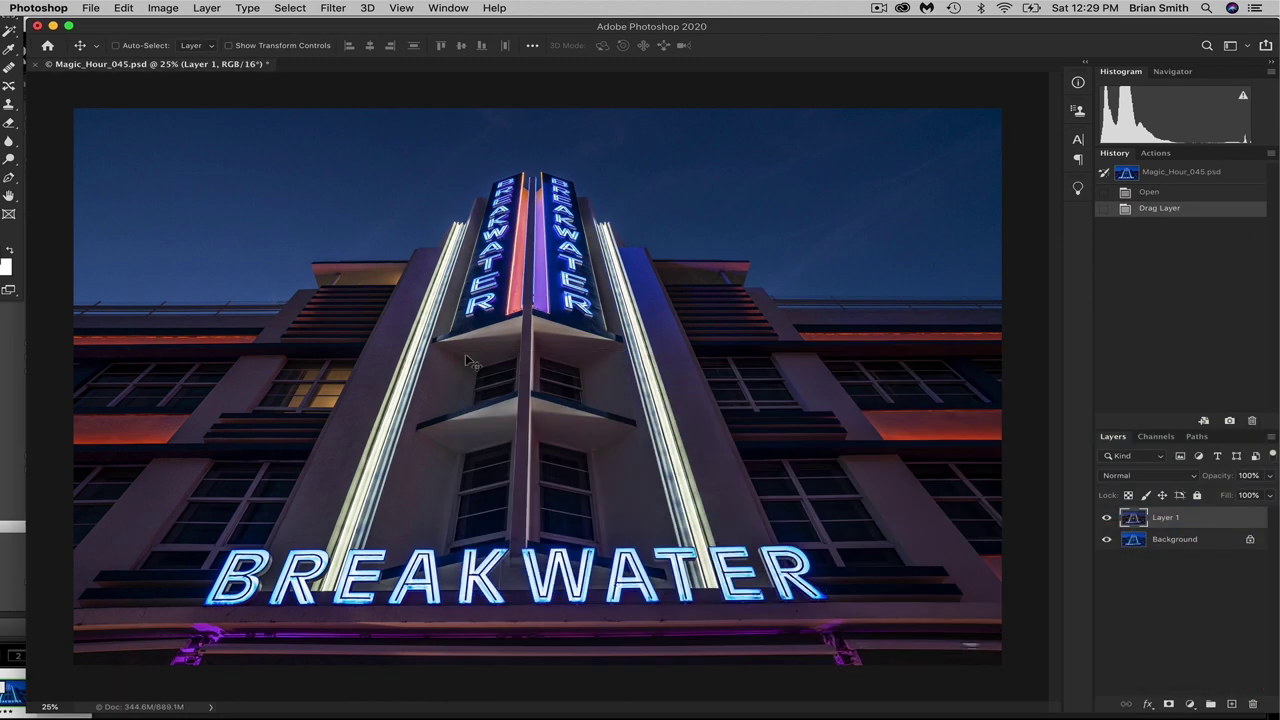
Toggle Layer 1's visibility on and off to compare it with the Background
click(1107, 517)
click(1107, 517)
click(1107, 517)
click(1108, 517)
click(1107, 517)
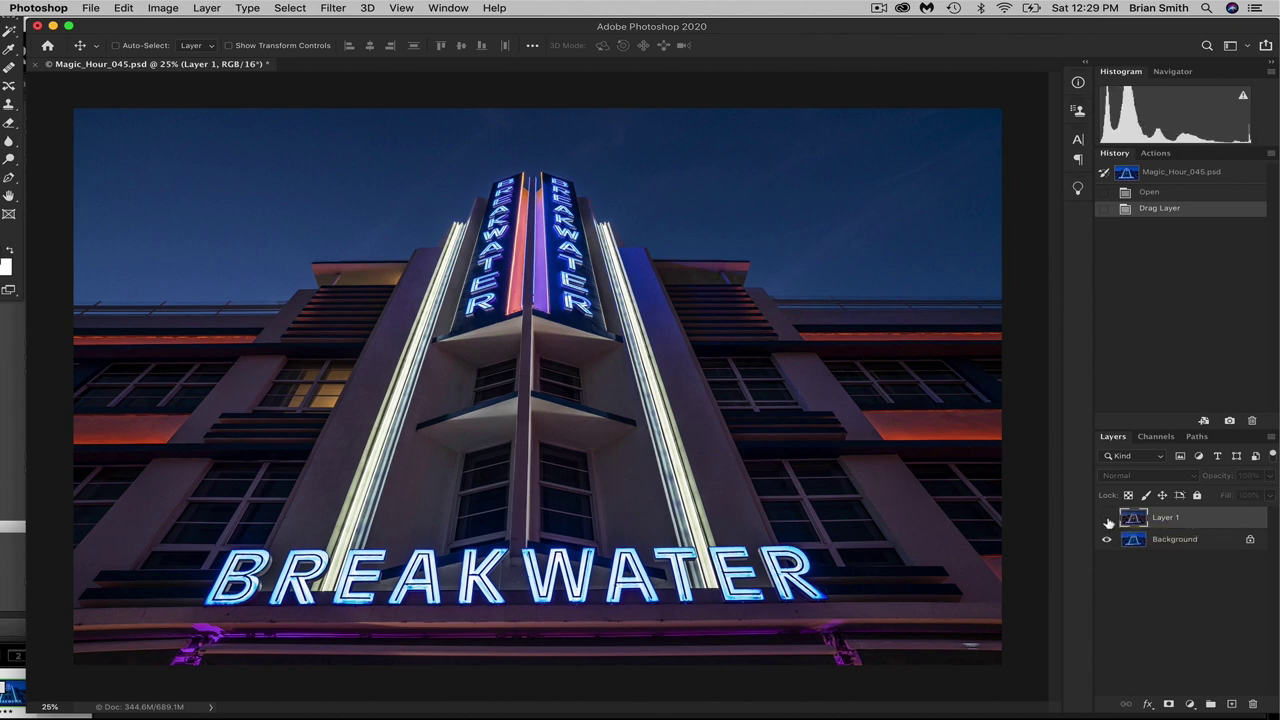
click(1107, 518)
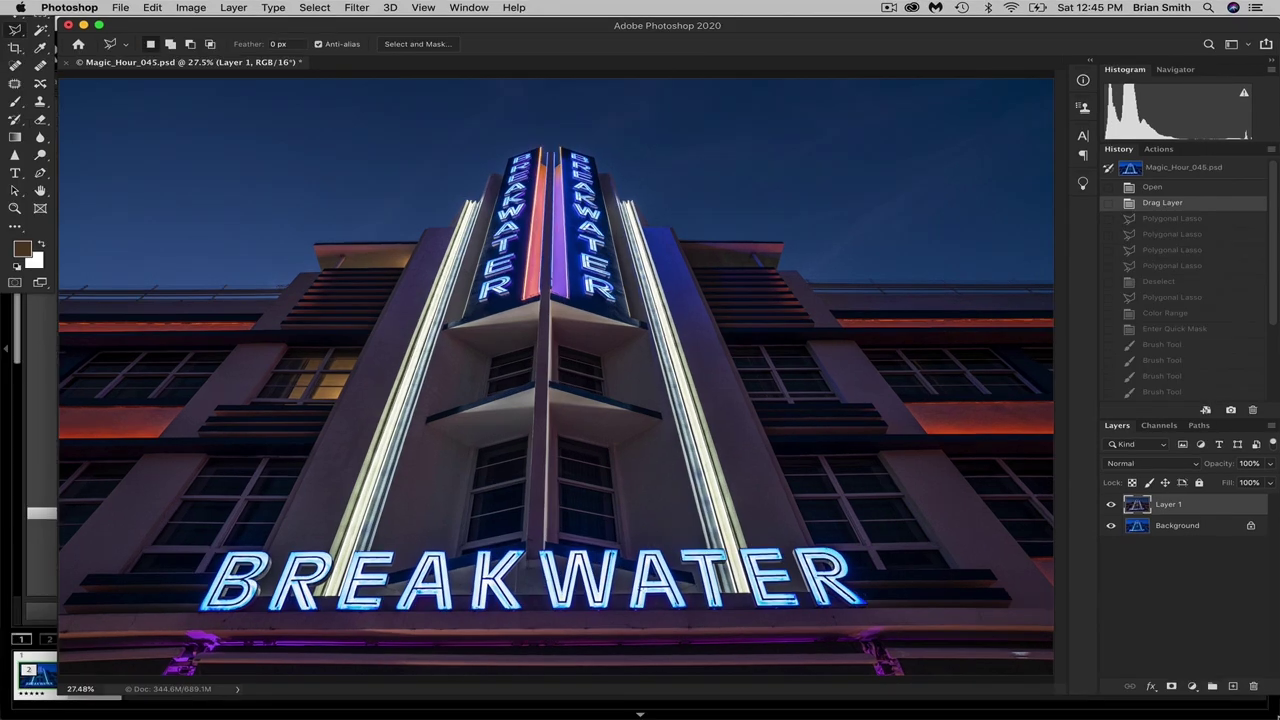
Rename Layer 1 to Neon
double_click(1168, 504)
text(Neon)
key(Return)
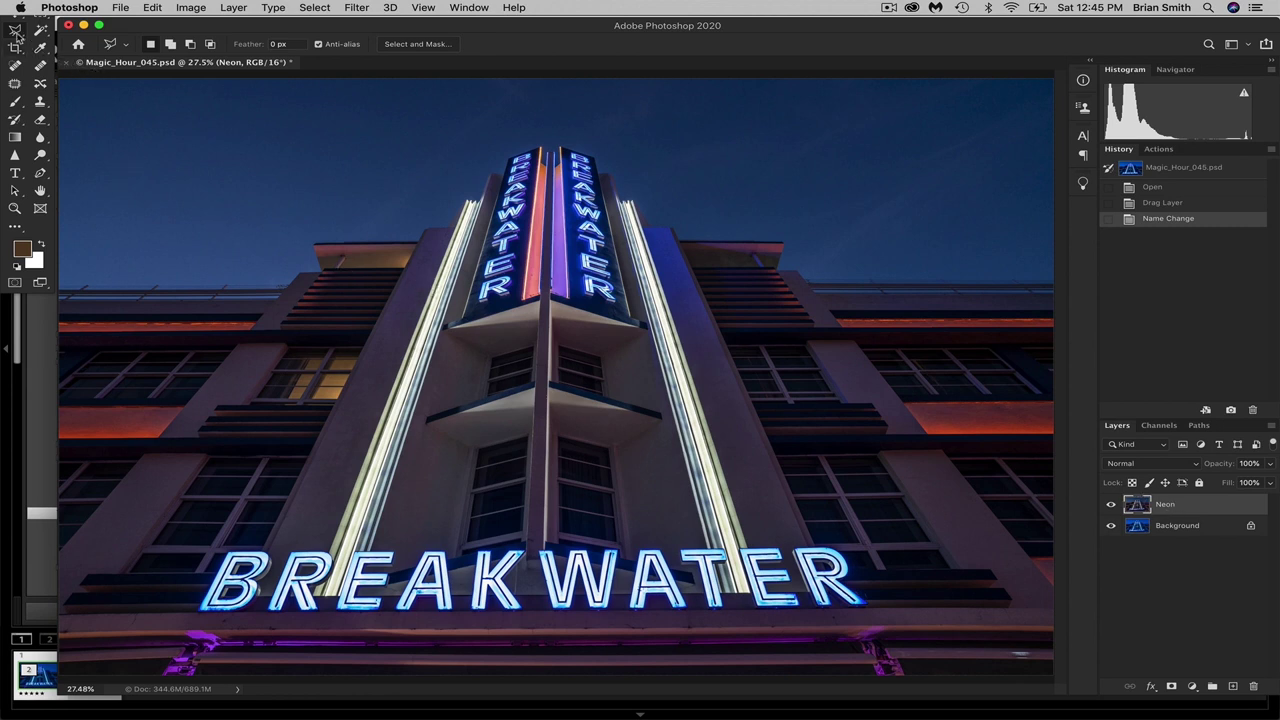
Lasso the lit left window and copy it into a new layer via Layer Via Copy
click(304, 240)
click(313, 274)
click(268, 330)
click(232, 405)
click(358, 412)
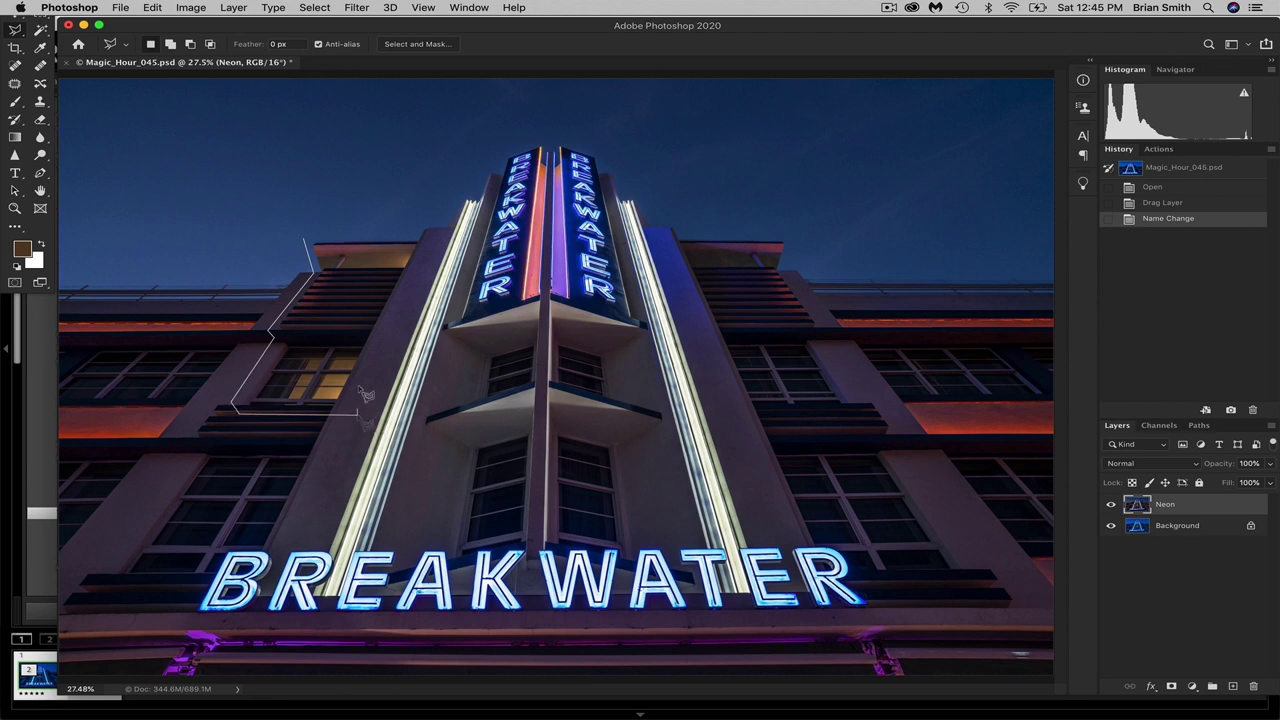
click(428, 236)
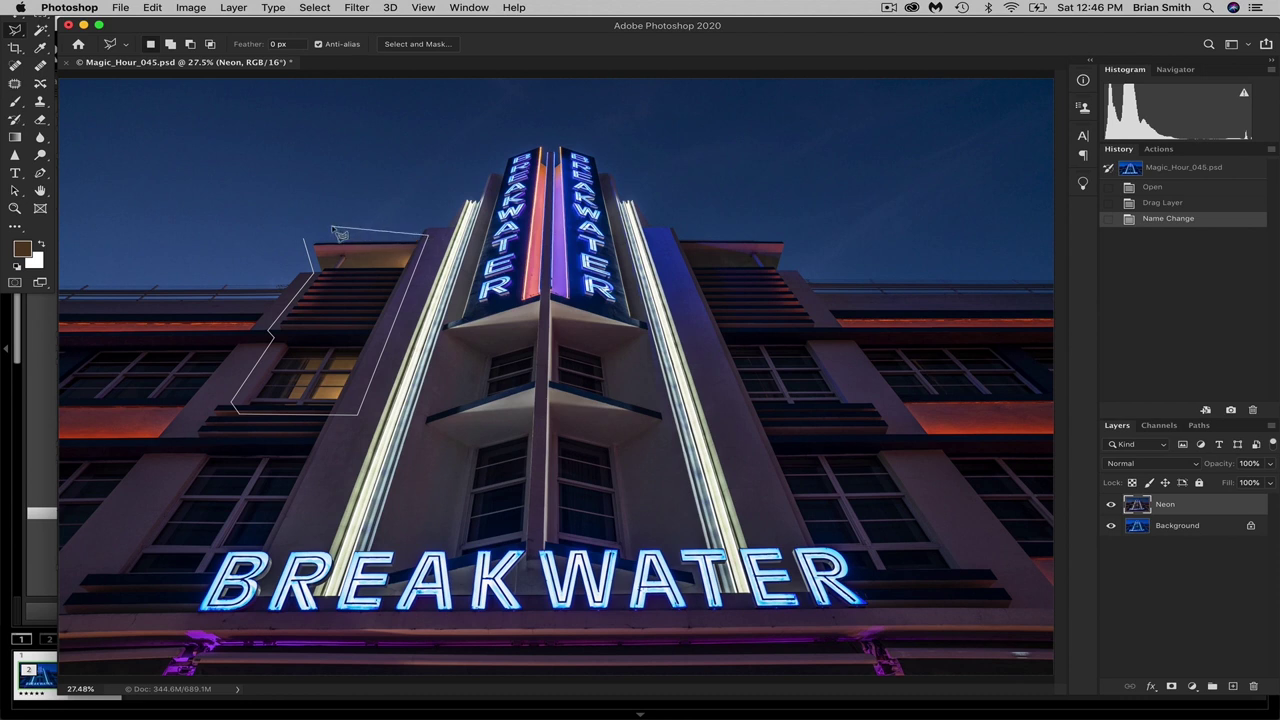
click(316, 231)
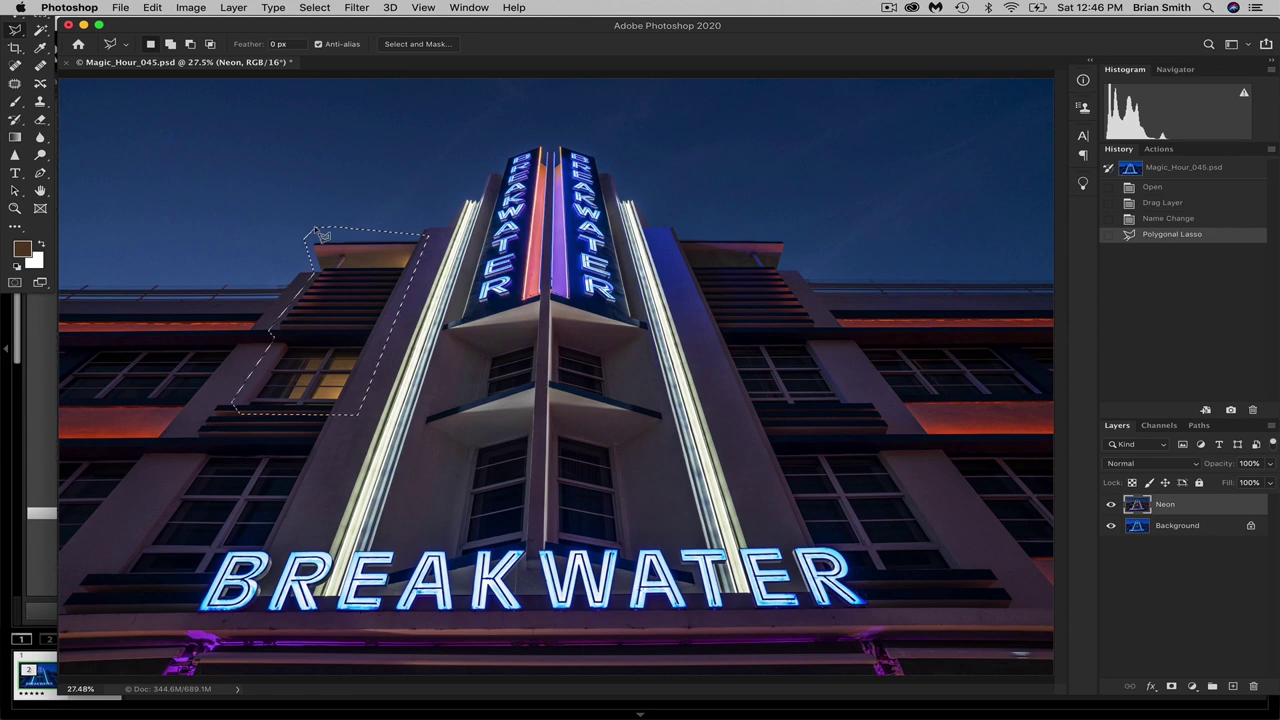
click(190, 7)
mouse_move(221, 8)
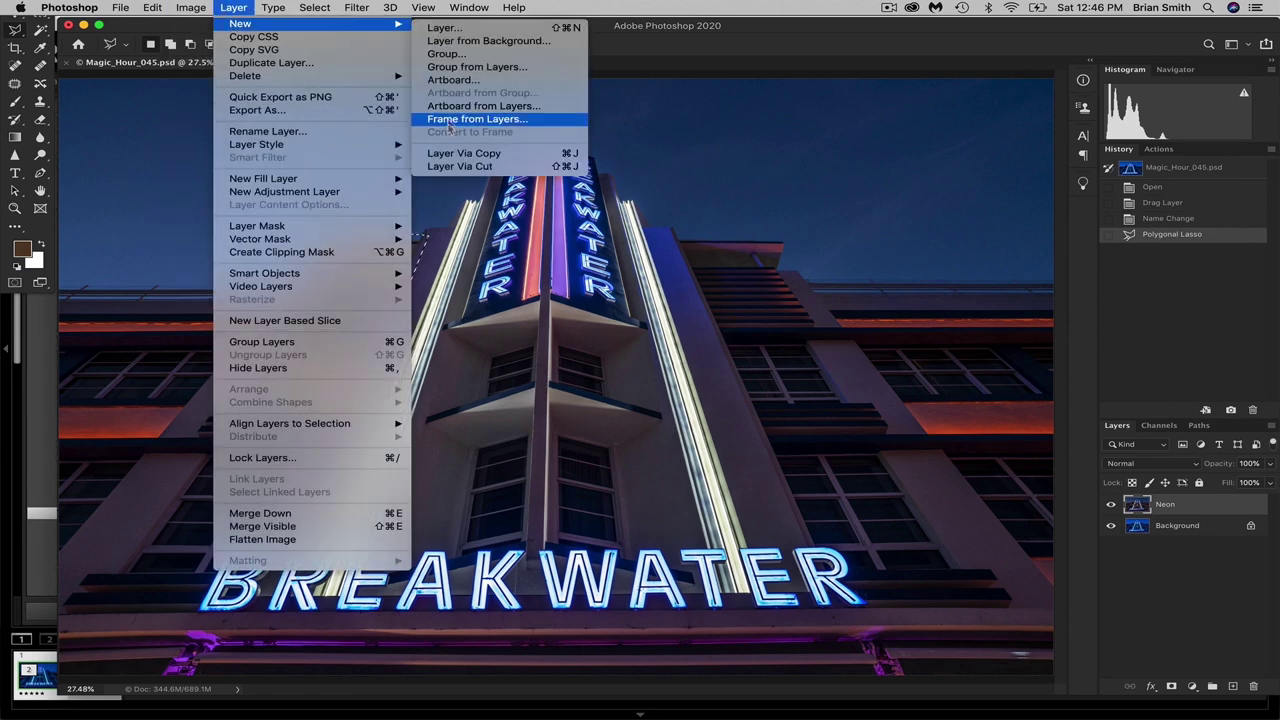
click(485, 152)
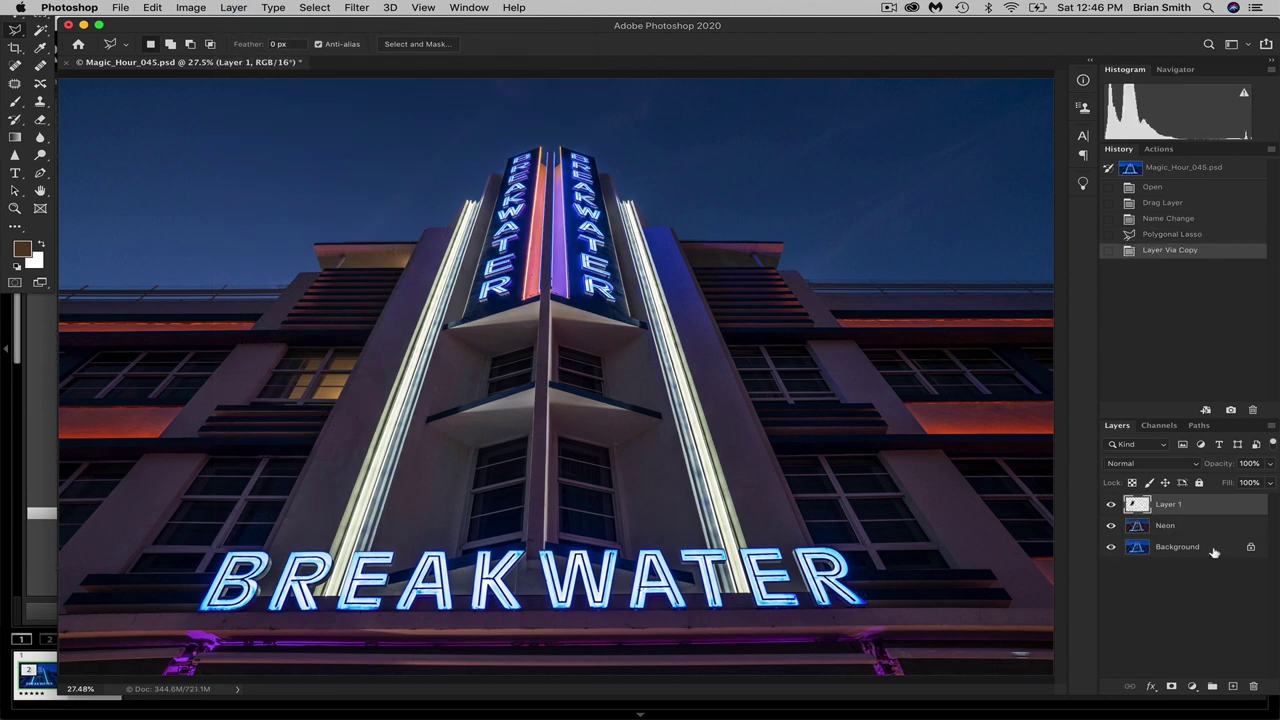
Name the new layer Window and reselect the Neon layer
double_click(1168, 505)
text(Window)
key(Return)
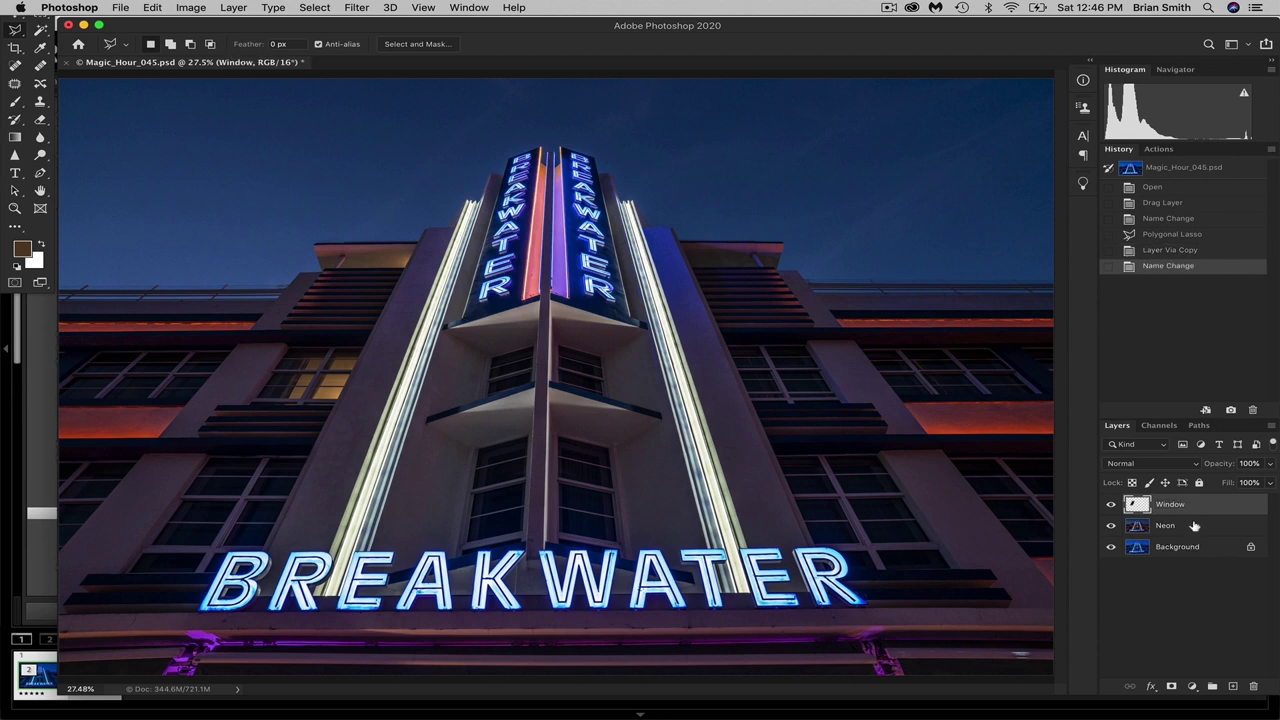
click(1190, 526)
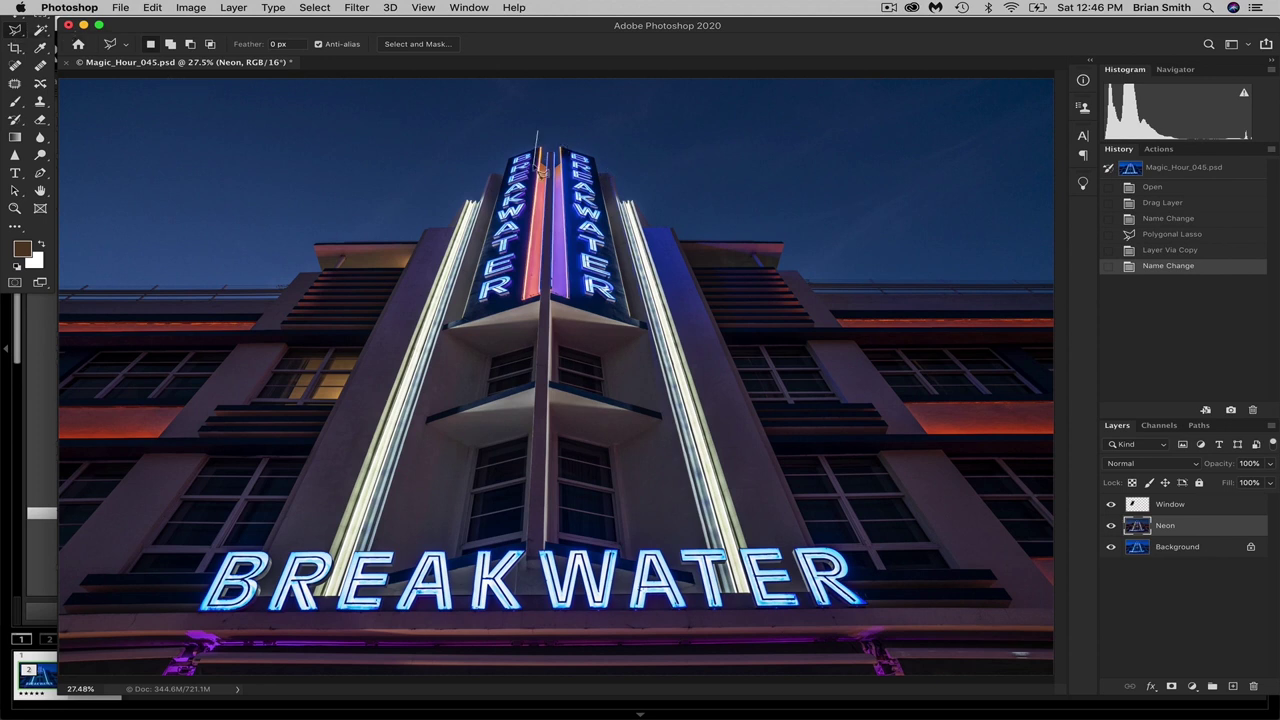
Lasso the red neon strip of the vertical sign and copy it into a new layer
click(540, 166)
click(517, 302)
click(540, 134)
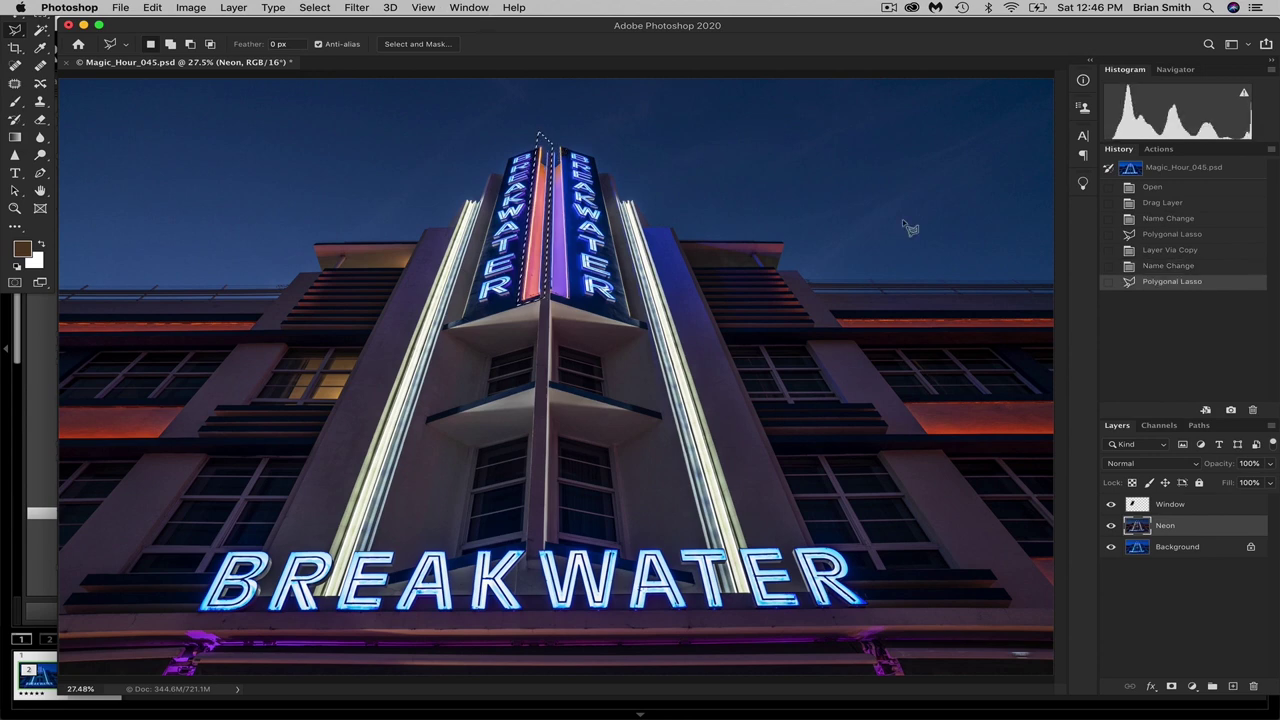
click(191, 7)
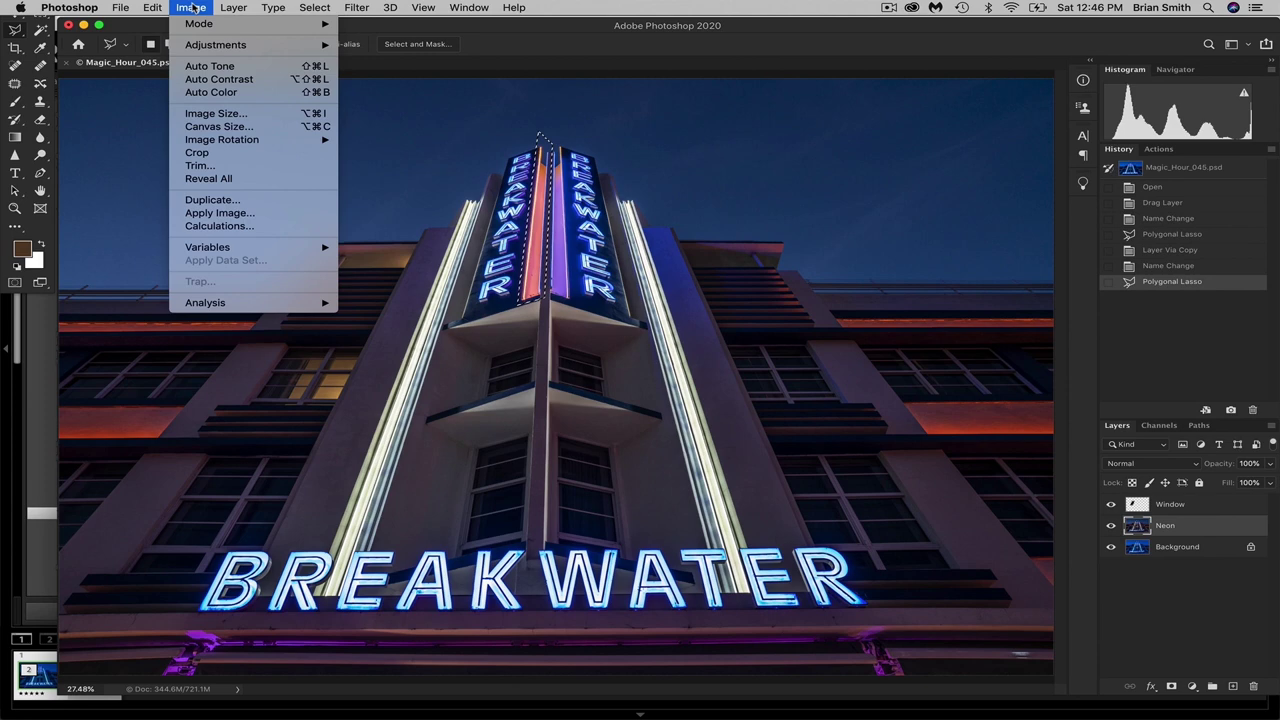
mouse_move(233, 8)
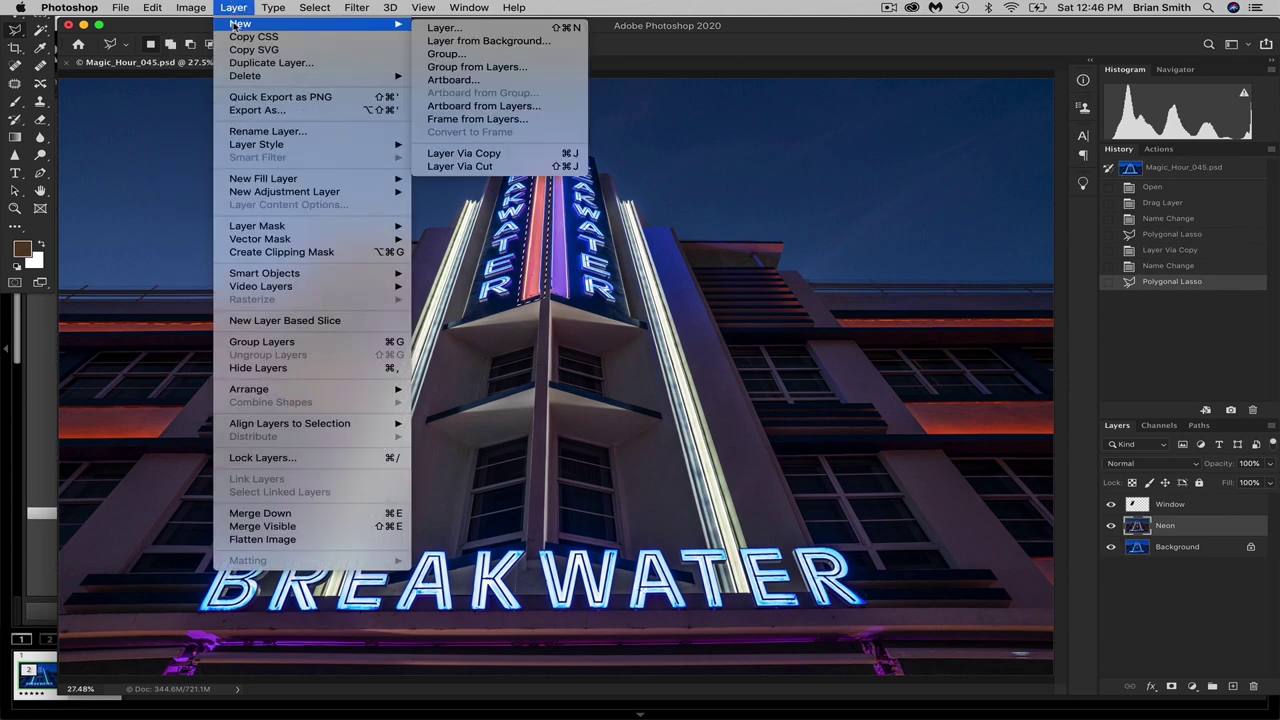
click(510, 160)
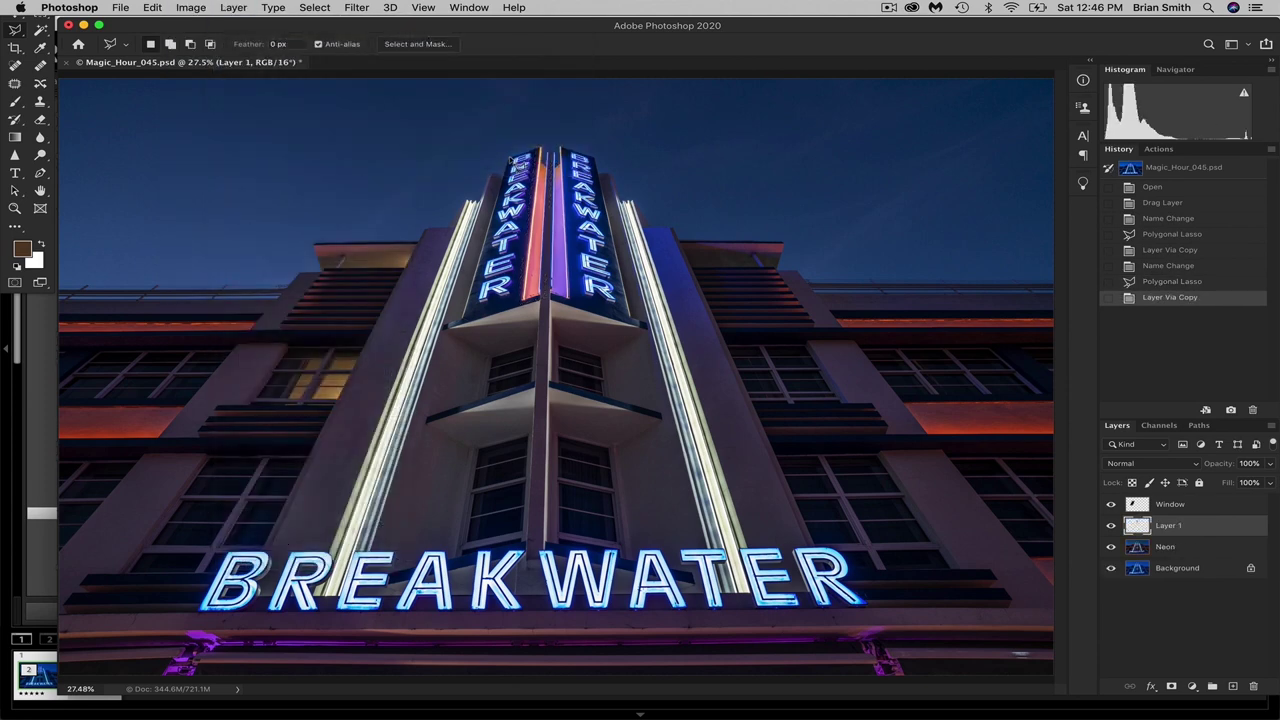
Name the new layer Sign and move it to the top, above Window
double_click(1169, 525)
text(Sign)
key(Return)
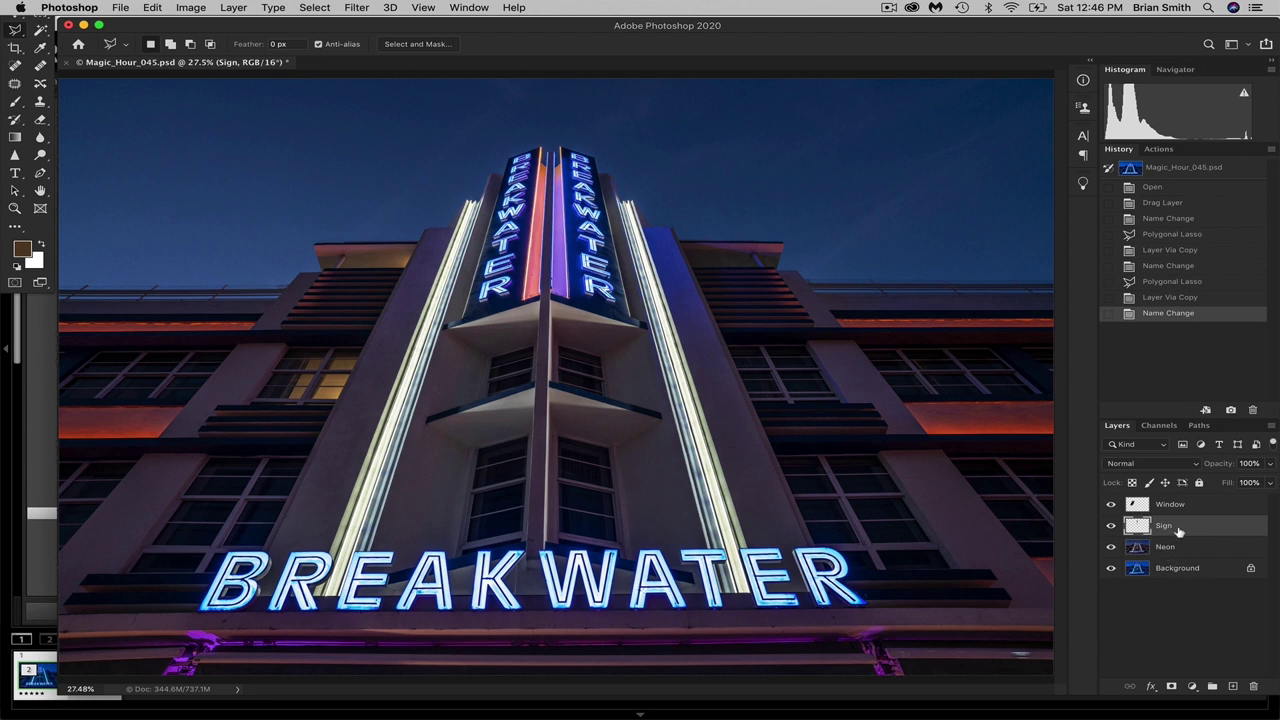
drag(1178, 532, 1176, 507)
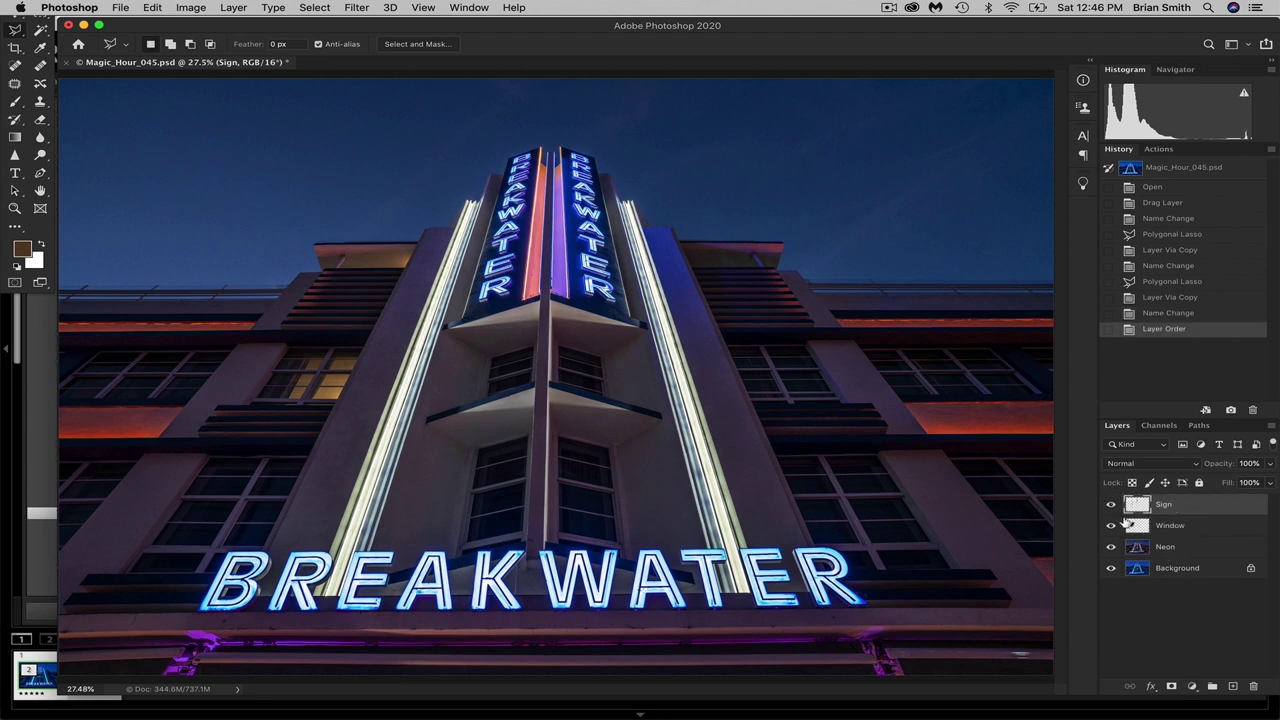
Hide the Sign layer and start a Color Range selection sampling the orange wall stripe
click(1111, 505)
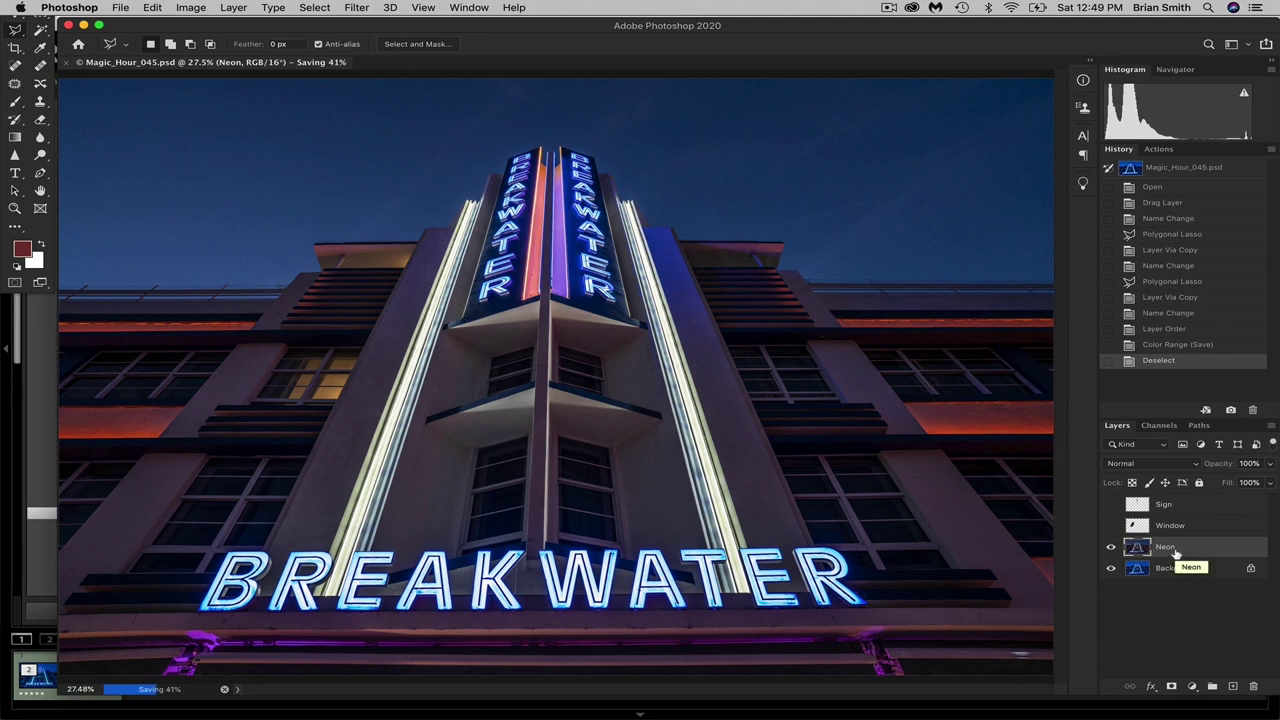
click(316, 8)
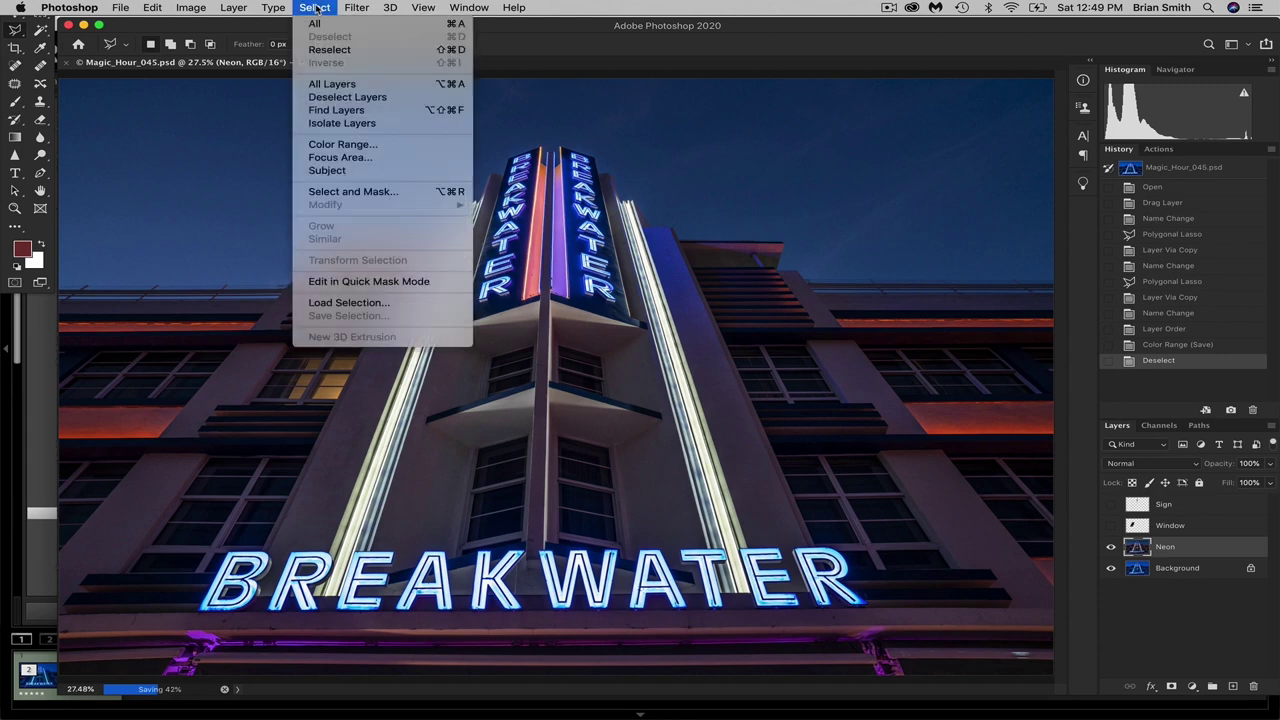
click(340, 146)
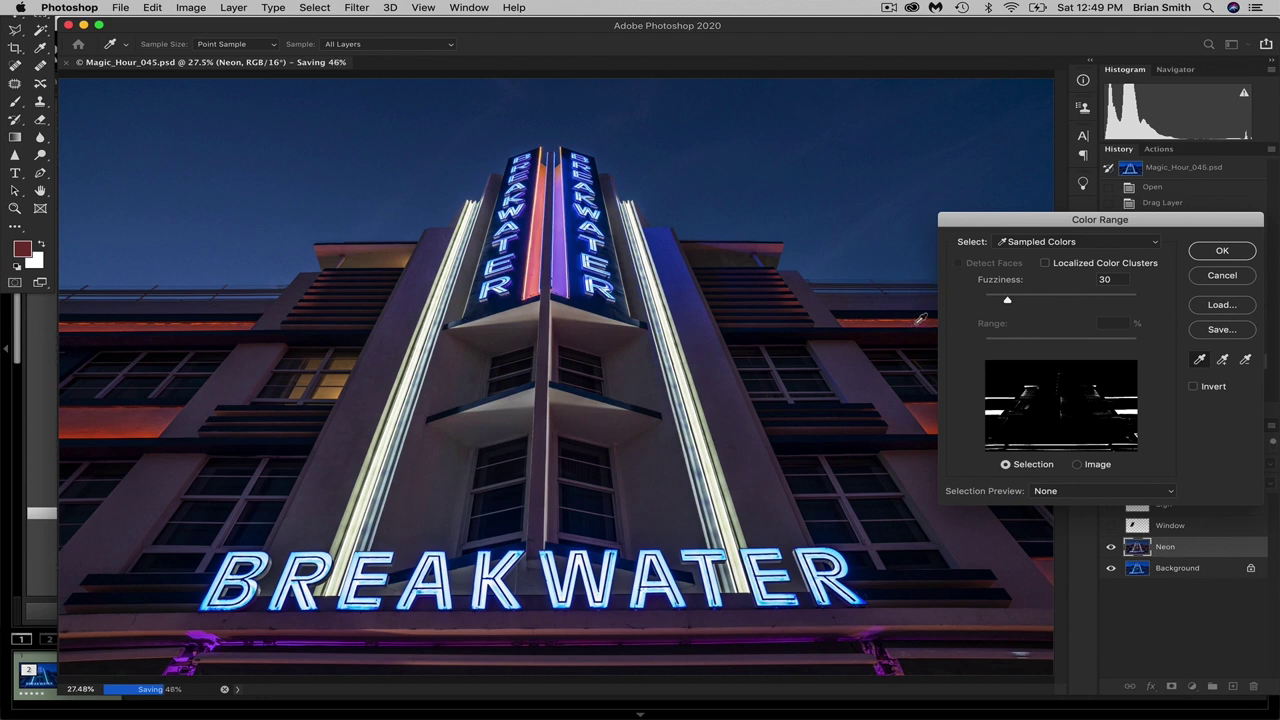
click(916, 323)
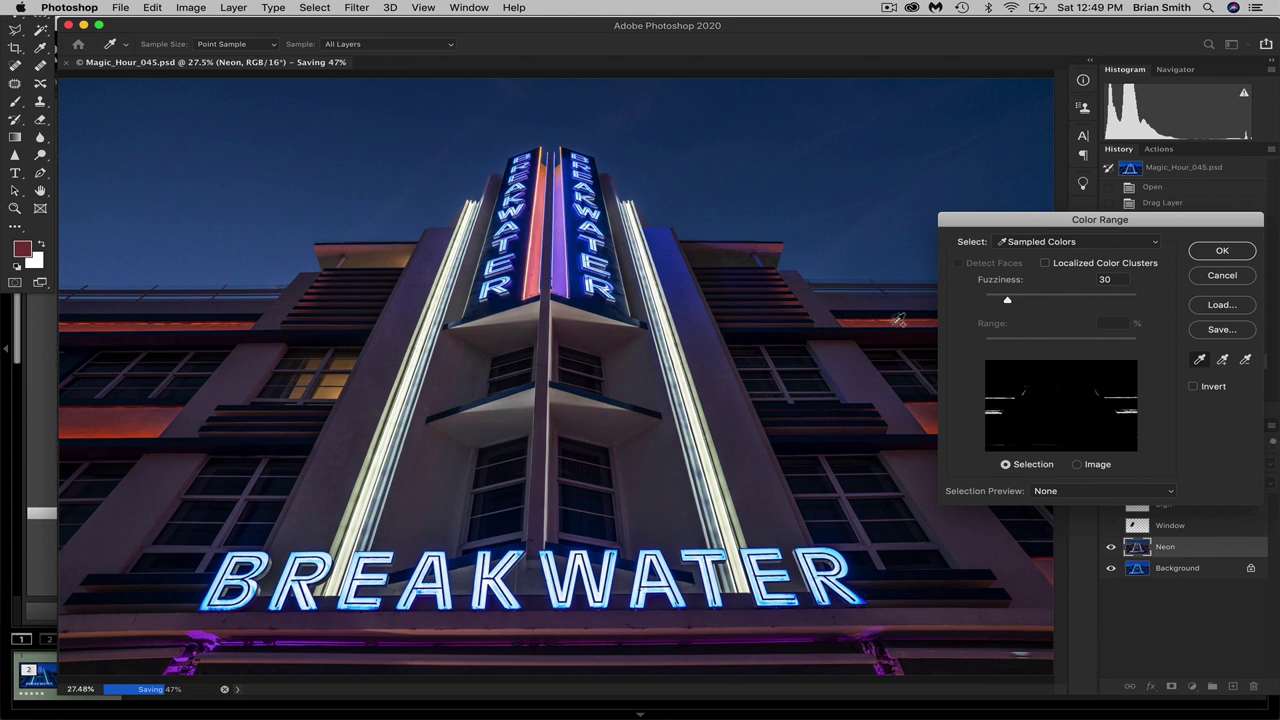
click(858, 320)
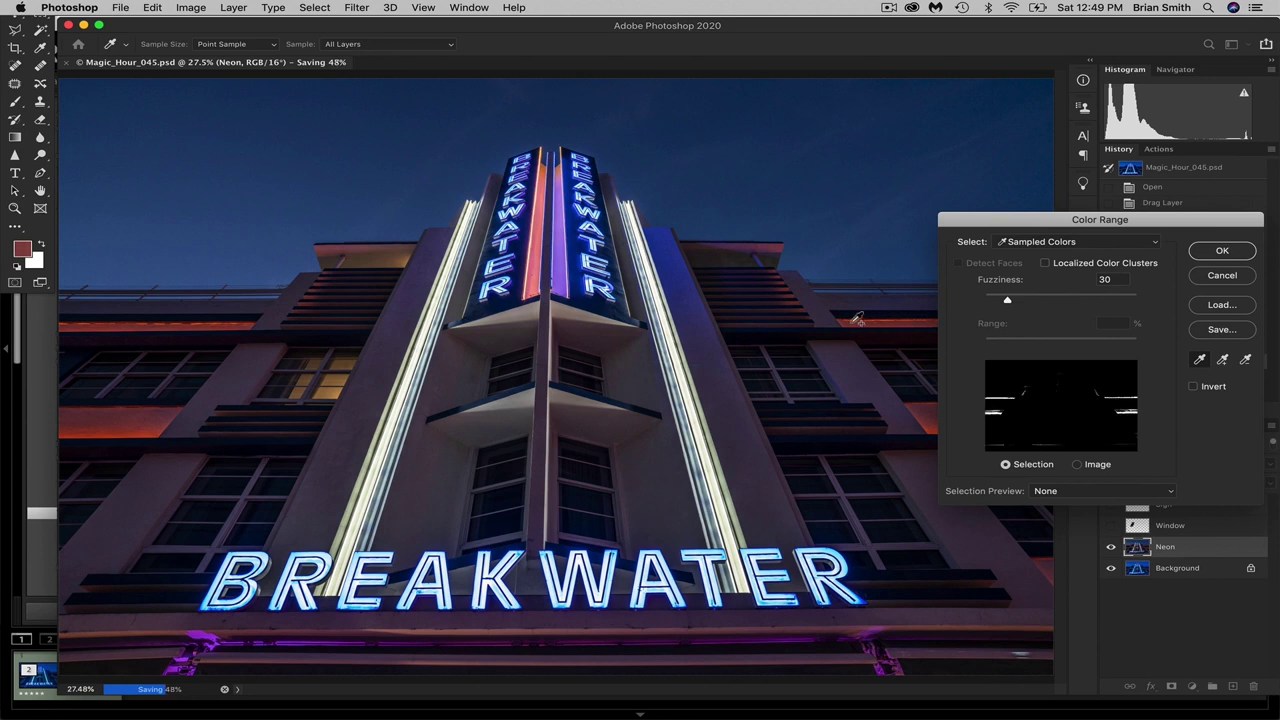
Resample the orange wall bands at several spots and accept the selection at Fuzziness 30
click(937, 424)
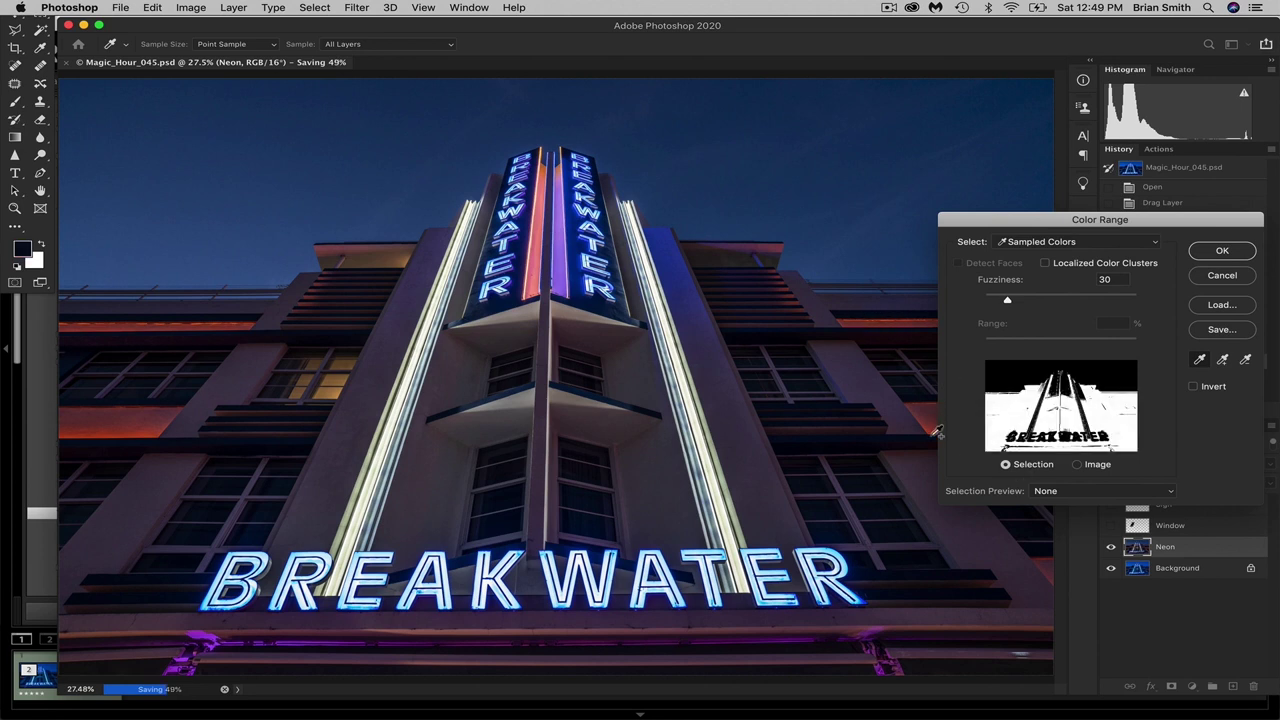
click(938, 430)
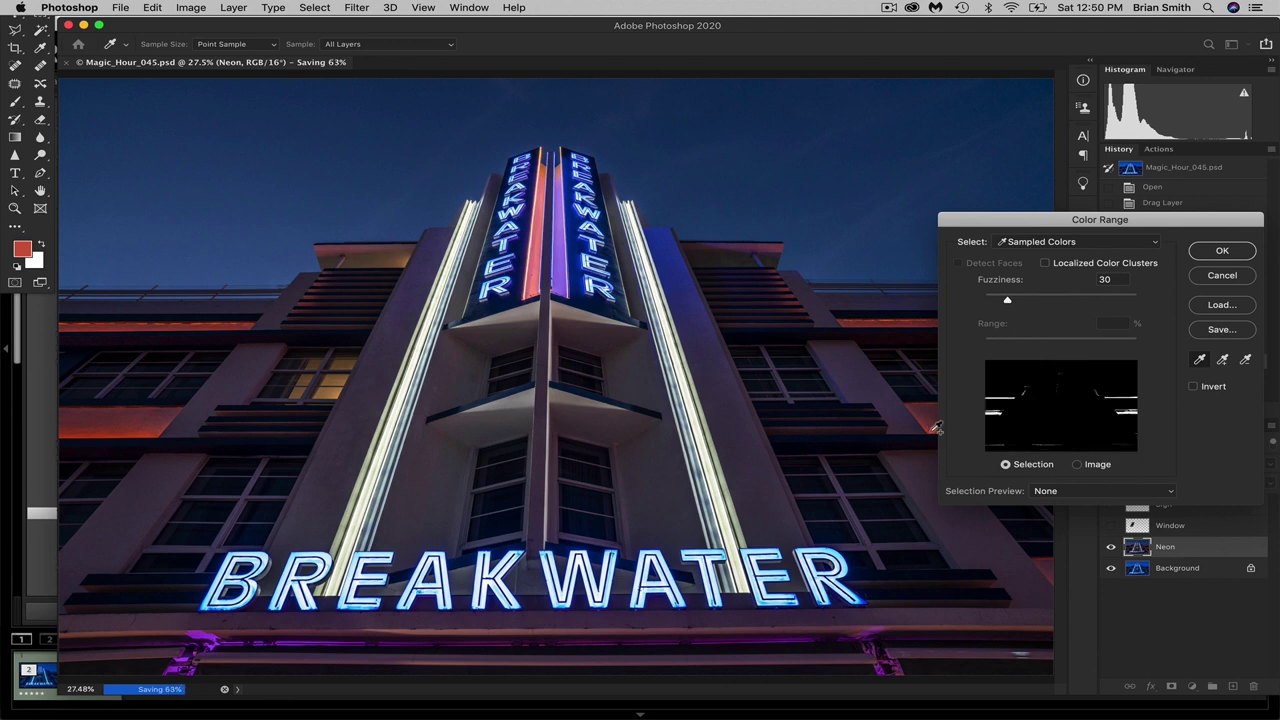
click(936, 426)
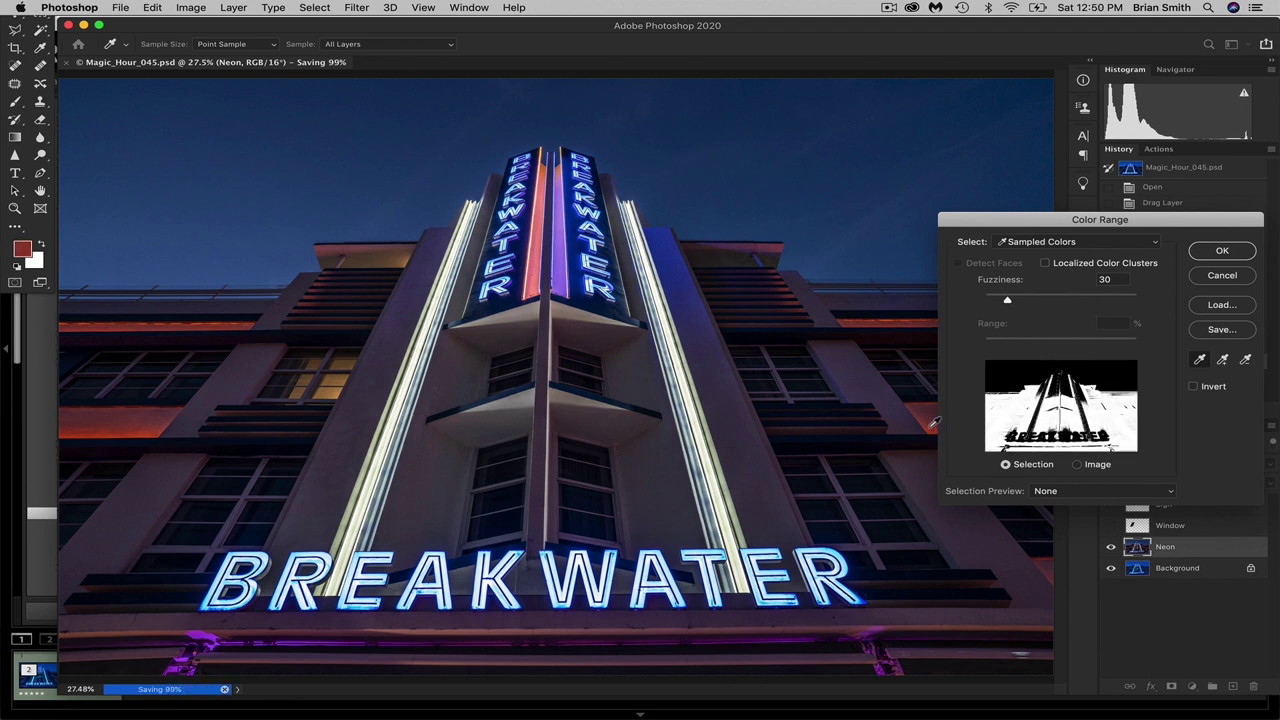
click(934, 422)
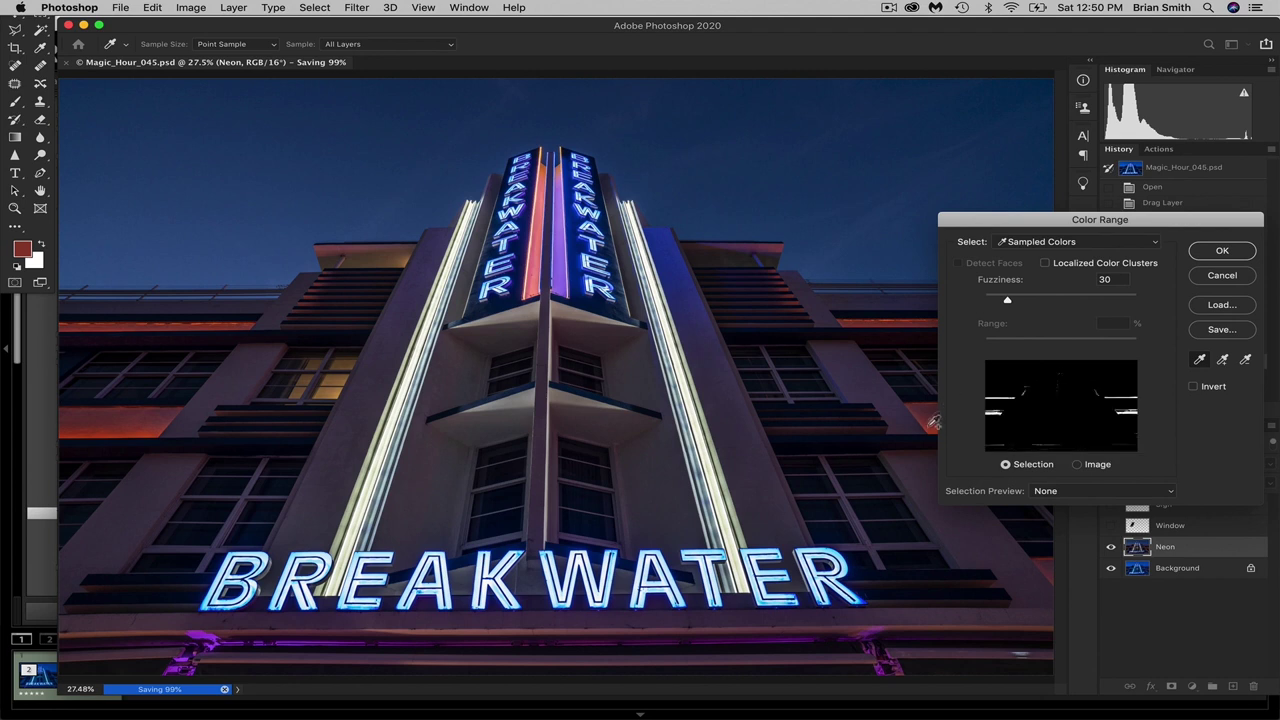
click(164, 414)
click(164, 413)
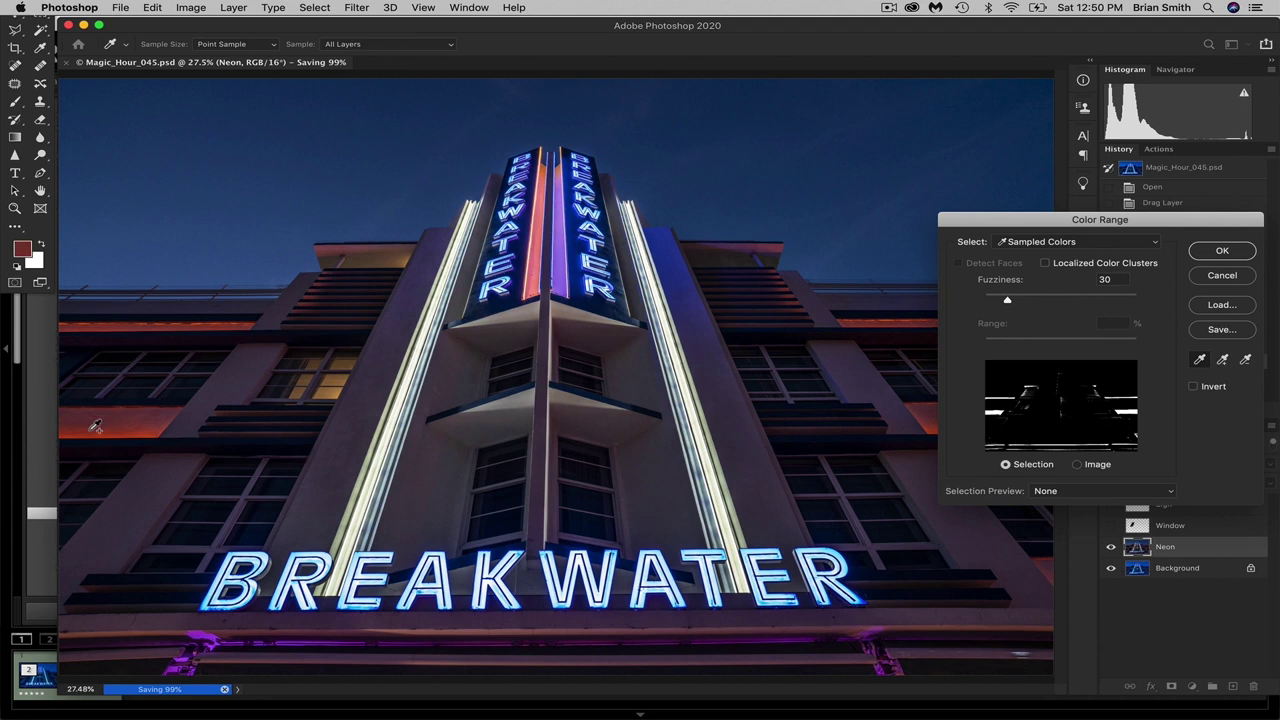
click(149, 421)
click(938, 422)
click(1233, 257)
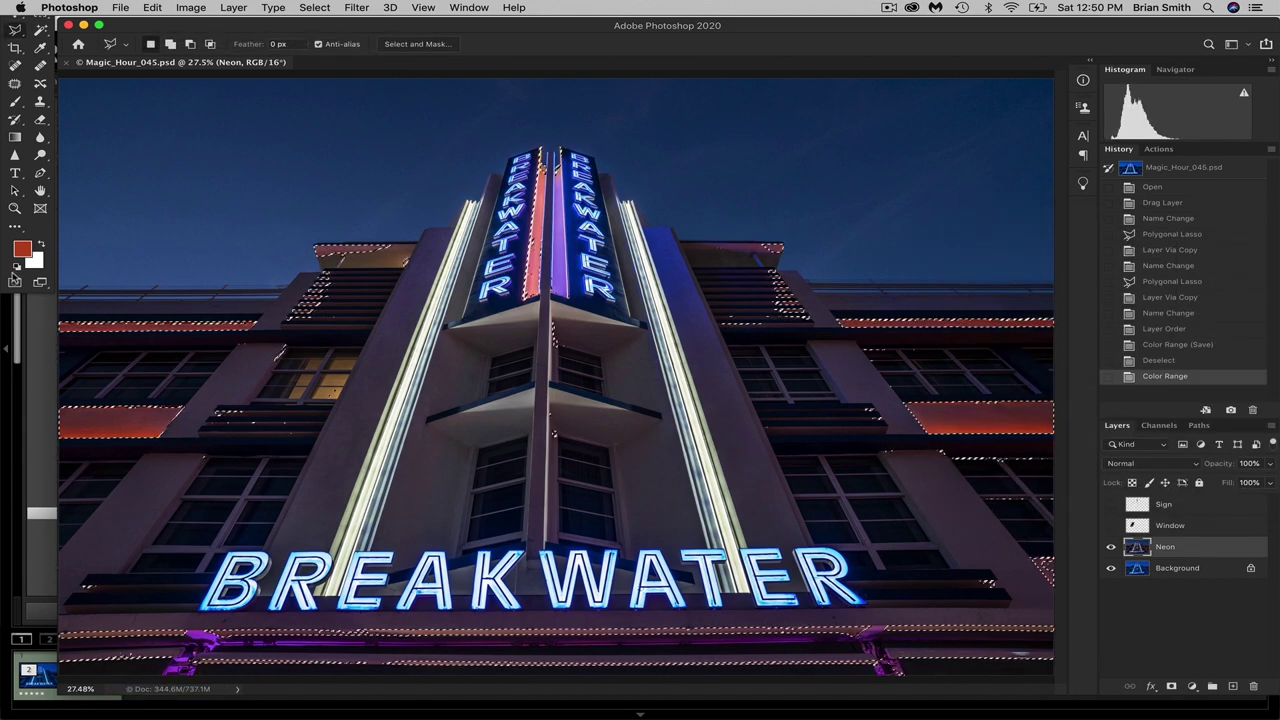
In Quick Mask, brush the ledge strip under BREAKWATER out of the orange-band selection
click(15, 281)
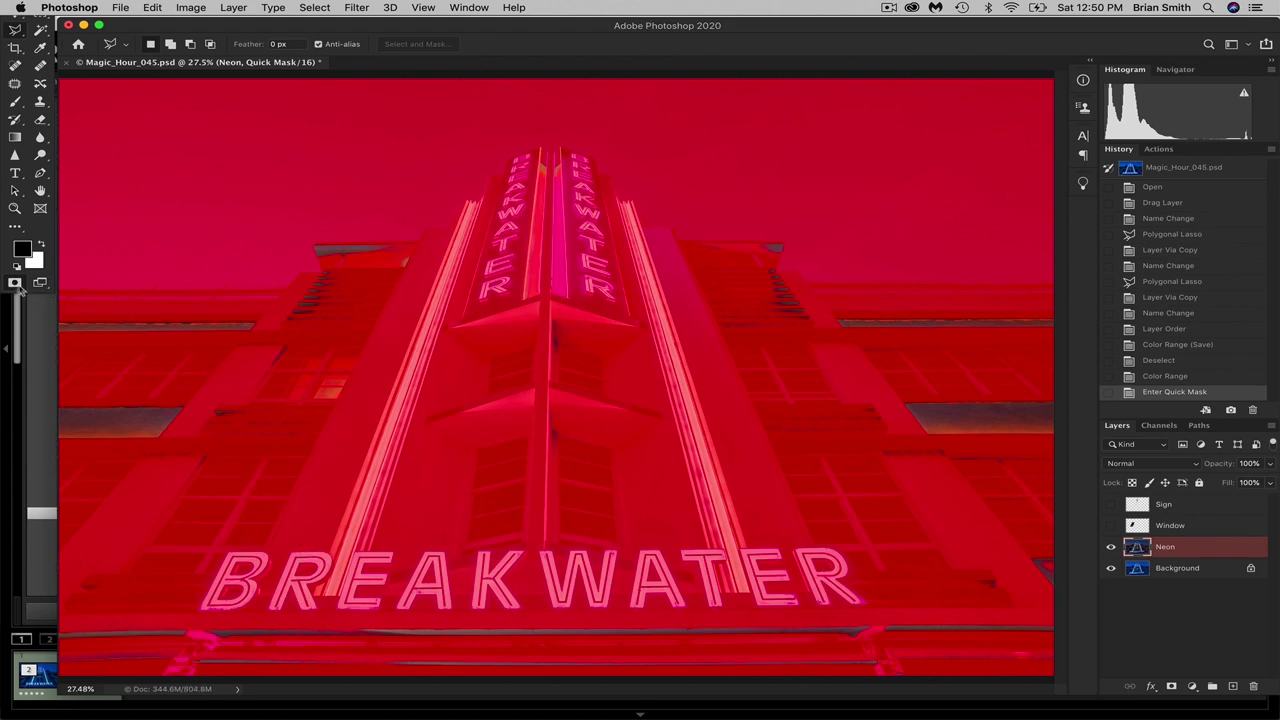
click(15, 282)
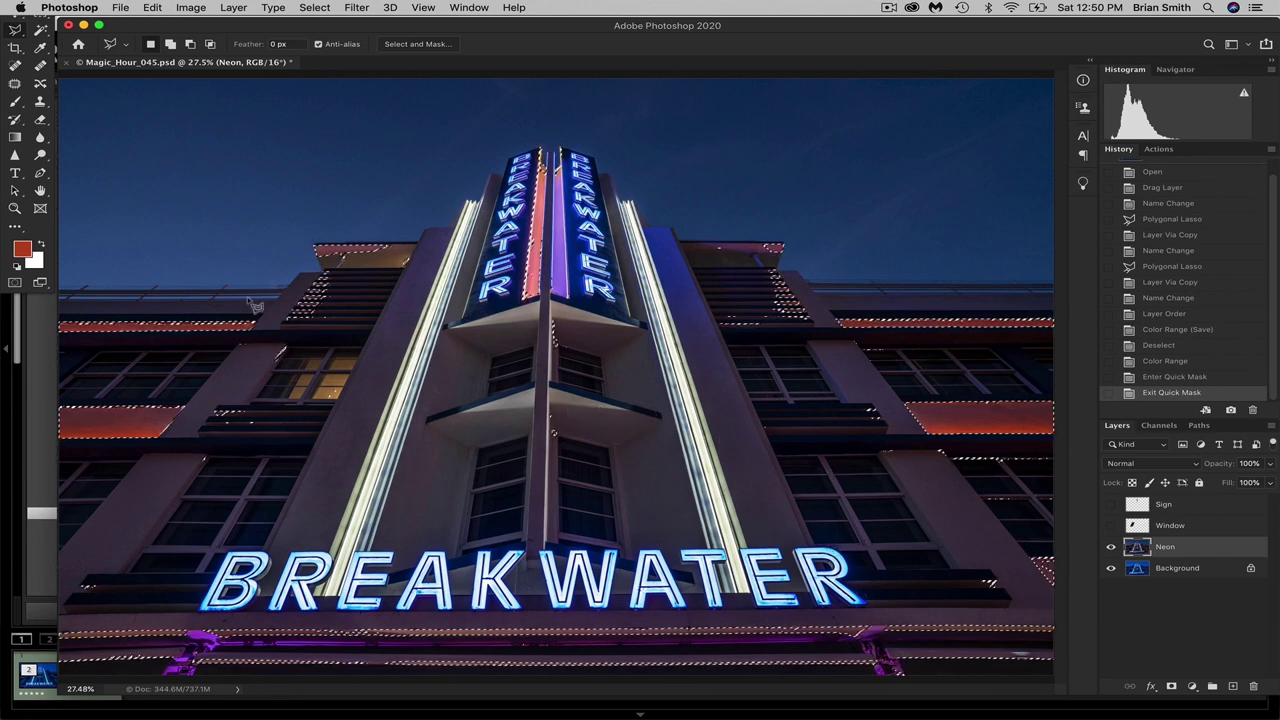
click(14, 283)
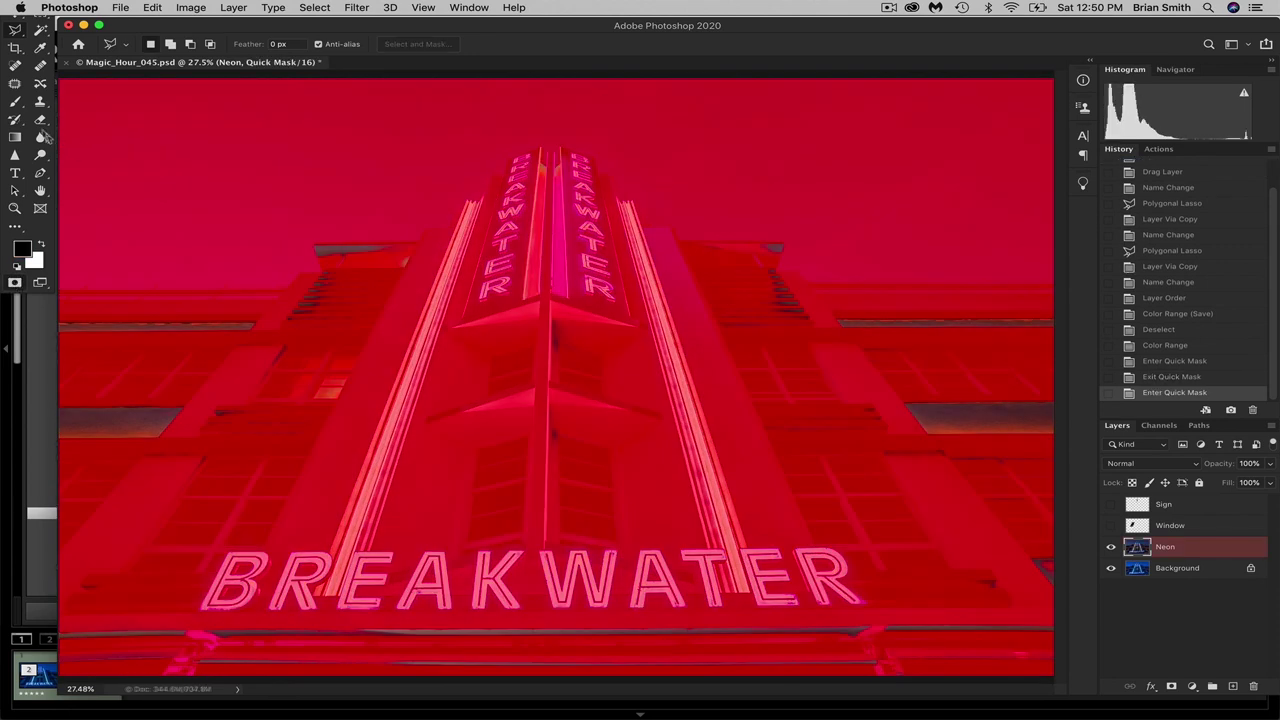
click(15, 101)
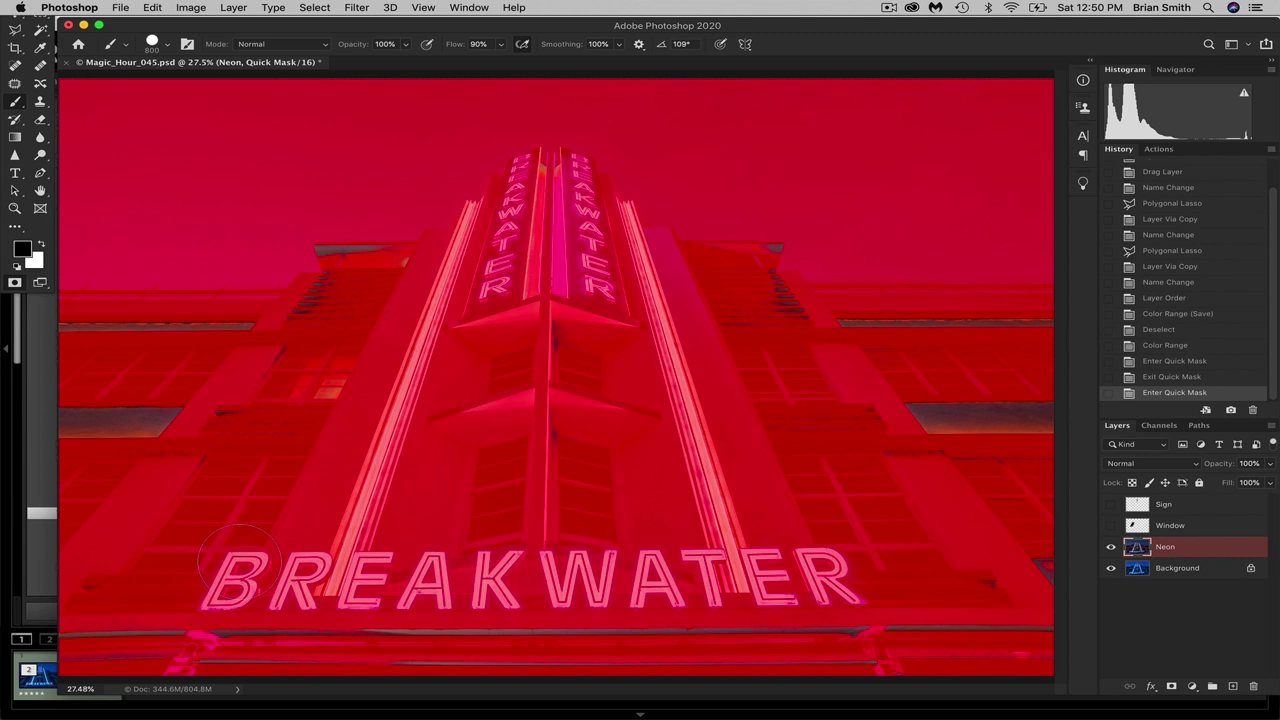
mouse_move(243, 618)
mouse_down()
mouse_move(273, 629)
mouse_move(35, 638)
mouse_move(470, 634)
mouse_move(183, 656)
mouse_move(82, 606)
mouse_move(205, 632)
mouse_up()
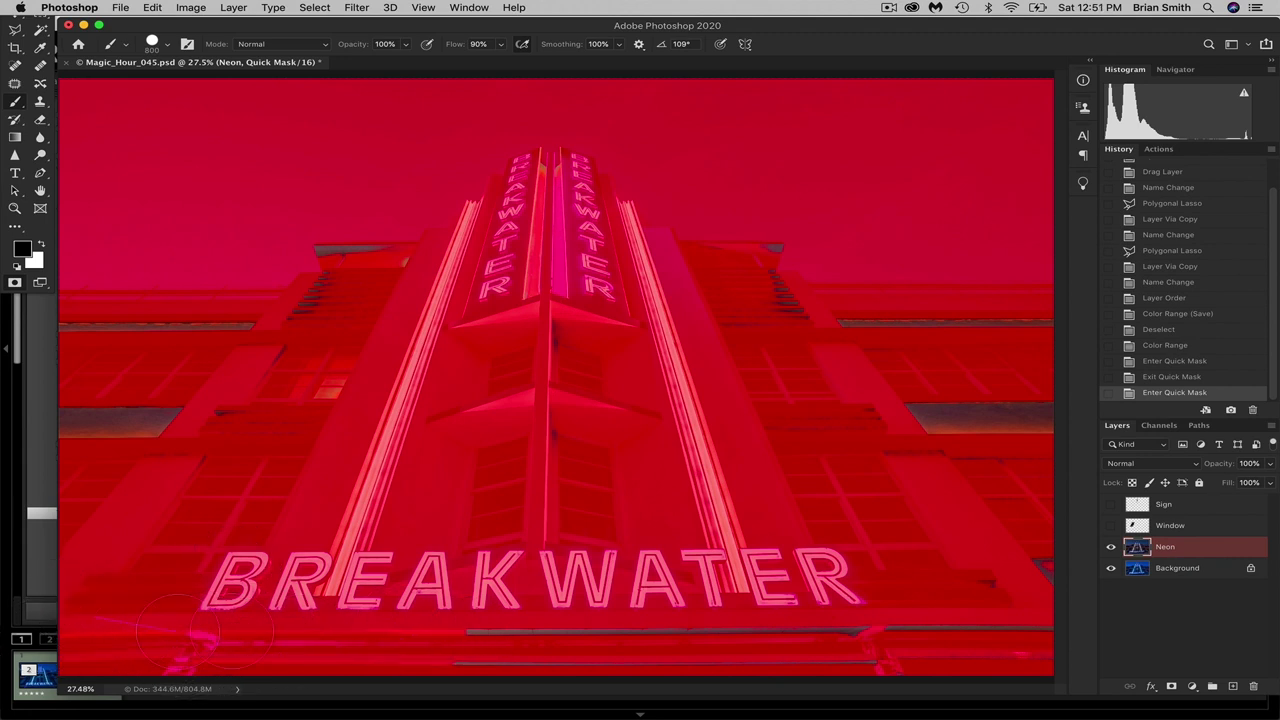
mouse_move(420, 633)
mouse_down()
mouse_move(620, 623)
mouse_move(428, 648)
mouse_move(564, 630)
mouse_up()
mouse_move(668, 628)
mouse_down()
mouse_move(950, 618)
mouse_move(631, 658)
mouse_move(601, 645)
mouse_move(553, 662)
mouse_move(1100, 614)
mouse_up()
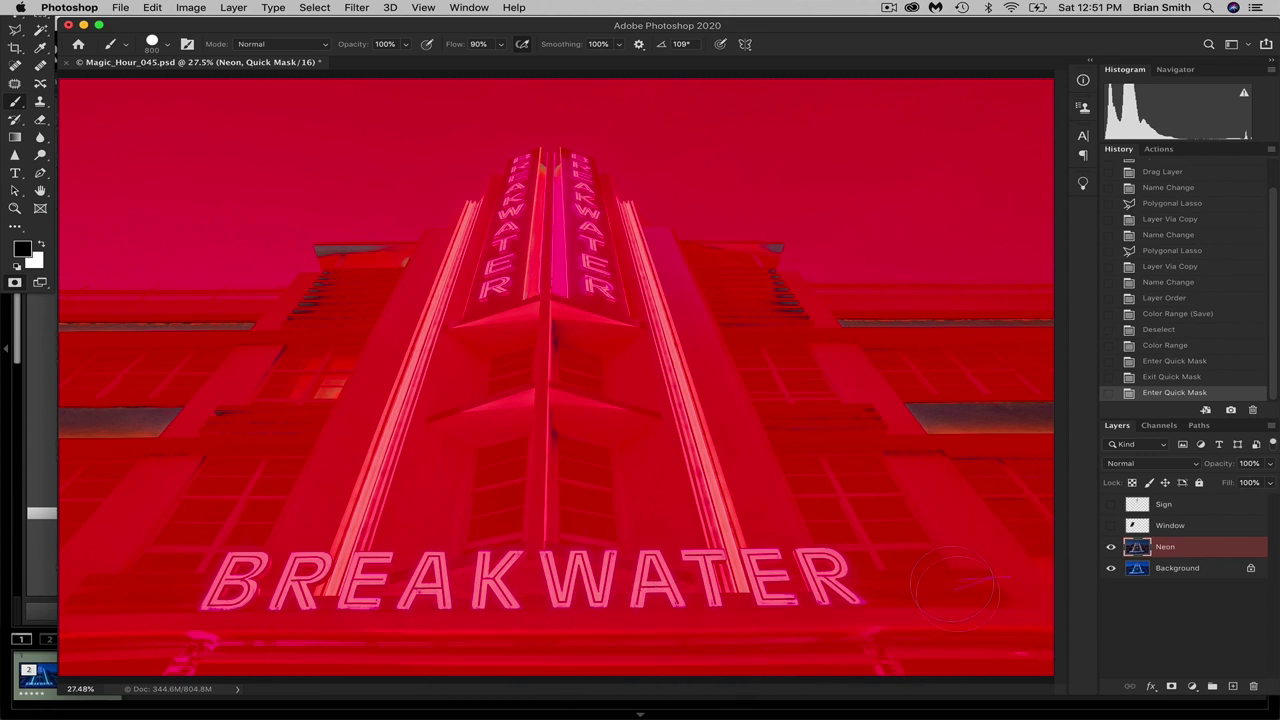
Paint the central column out as well and turn the overlay back into a selection
click(938, 628)
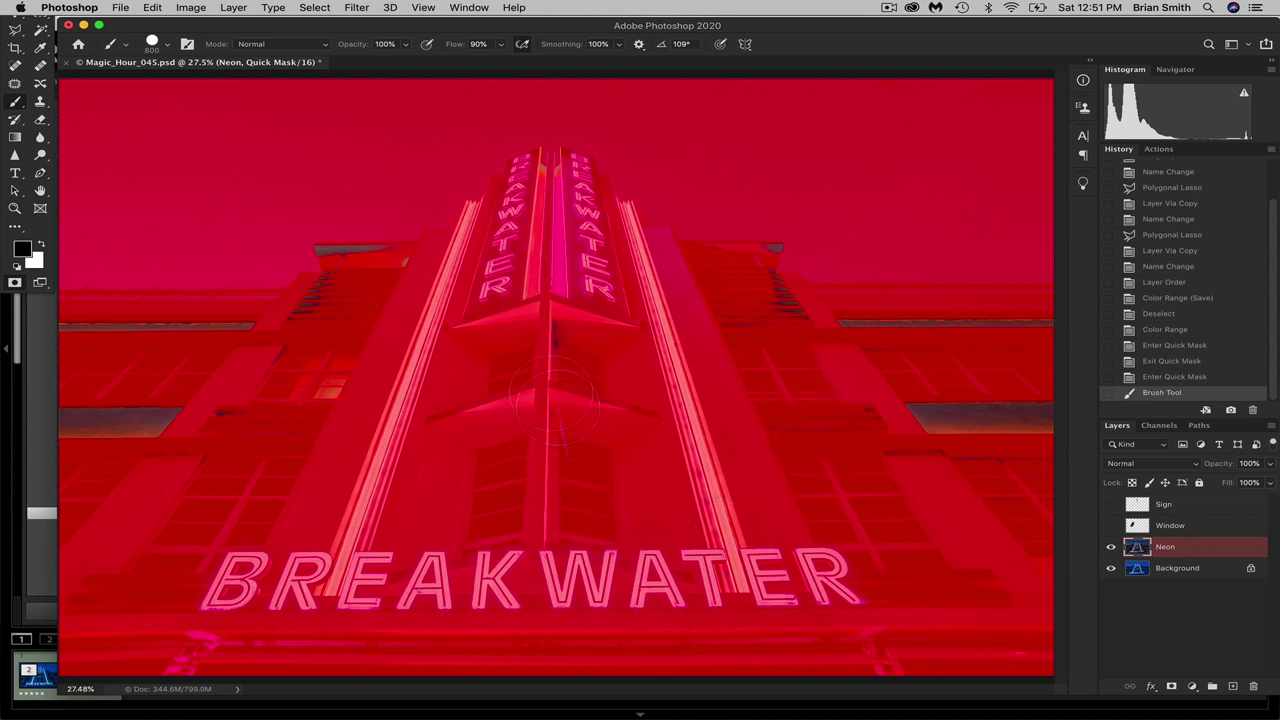
drag(557, 400, 550, 372)
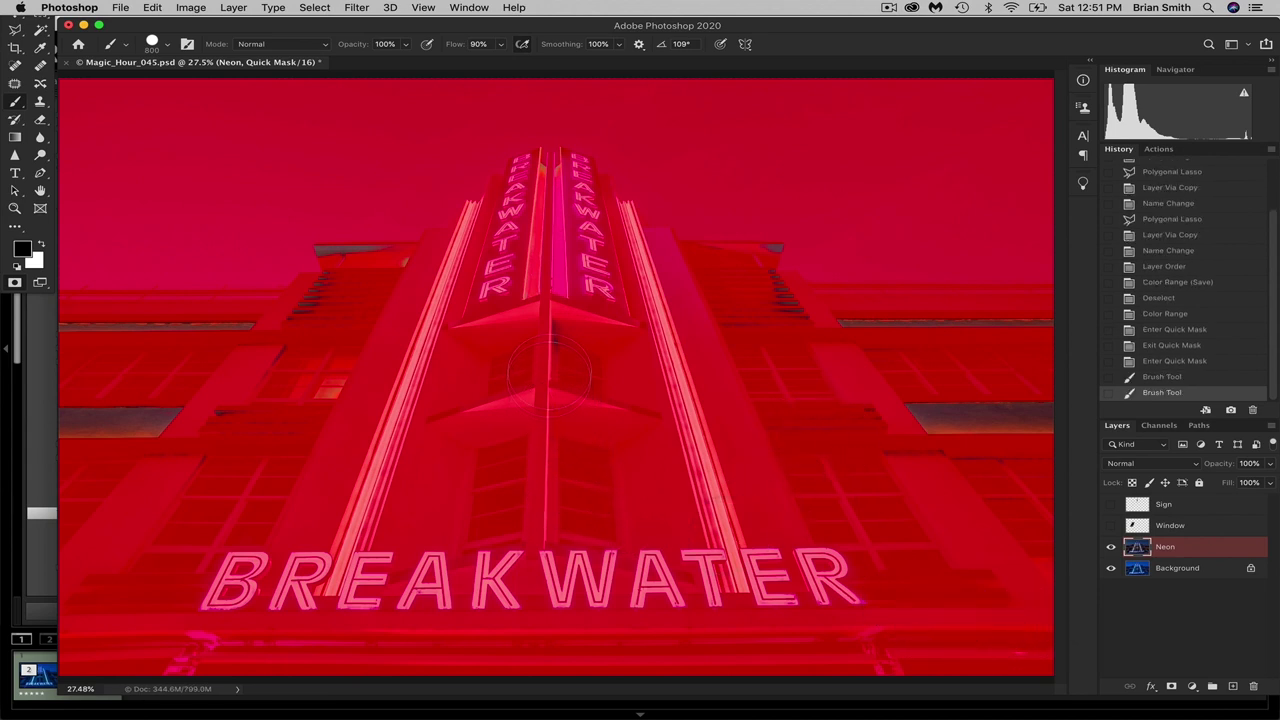
click(545, 455)
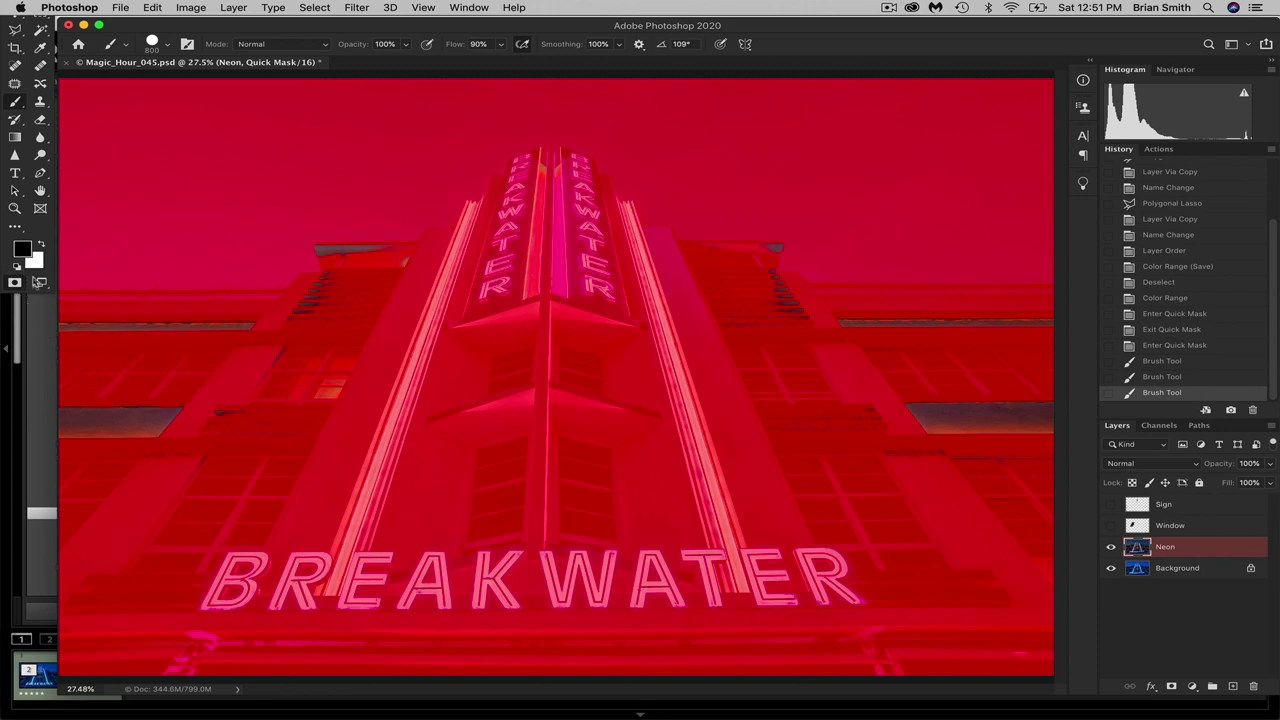
click(15, 284)
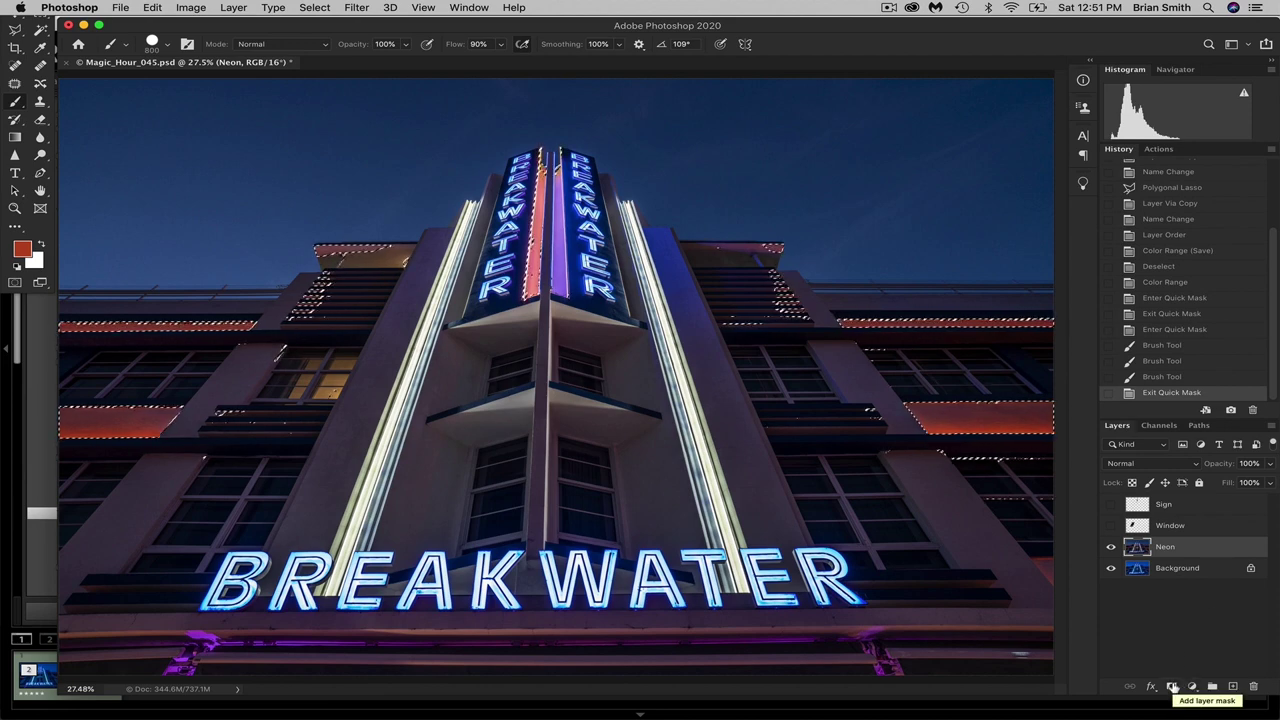
Add a layer mask to the Neon layer from the orange-band selection
click(1172, 688)
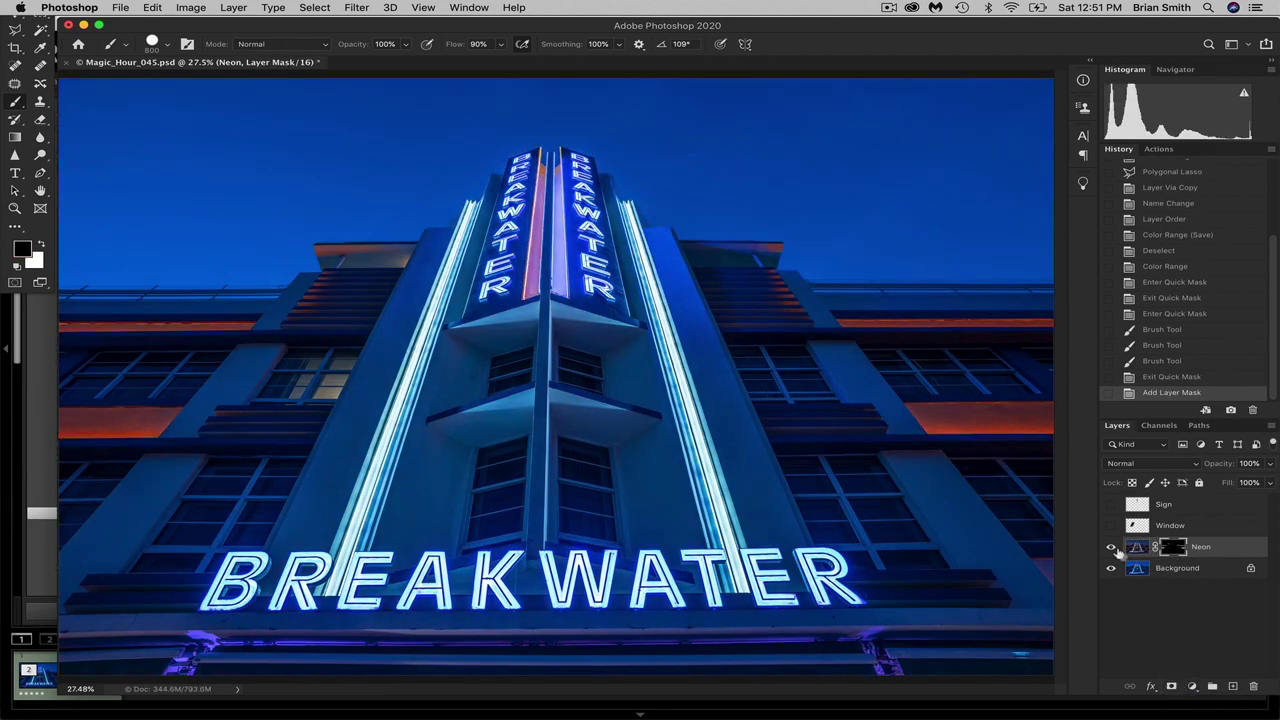
click(1111, 547)
click(1111, 547)
Toggle Neon on and off to compare, then hide Neon and Background
click(1112, 548)
click(1112, 548)
click(1112, 548)
click(1112, 548)
click(1112, 548)
click(1112, 548)
click(1111, 548)
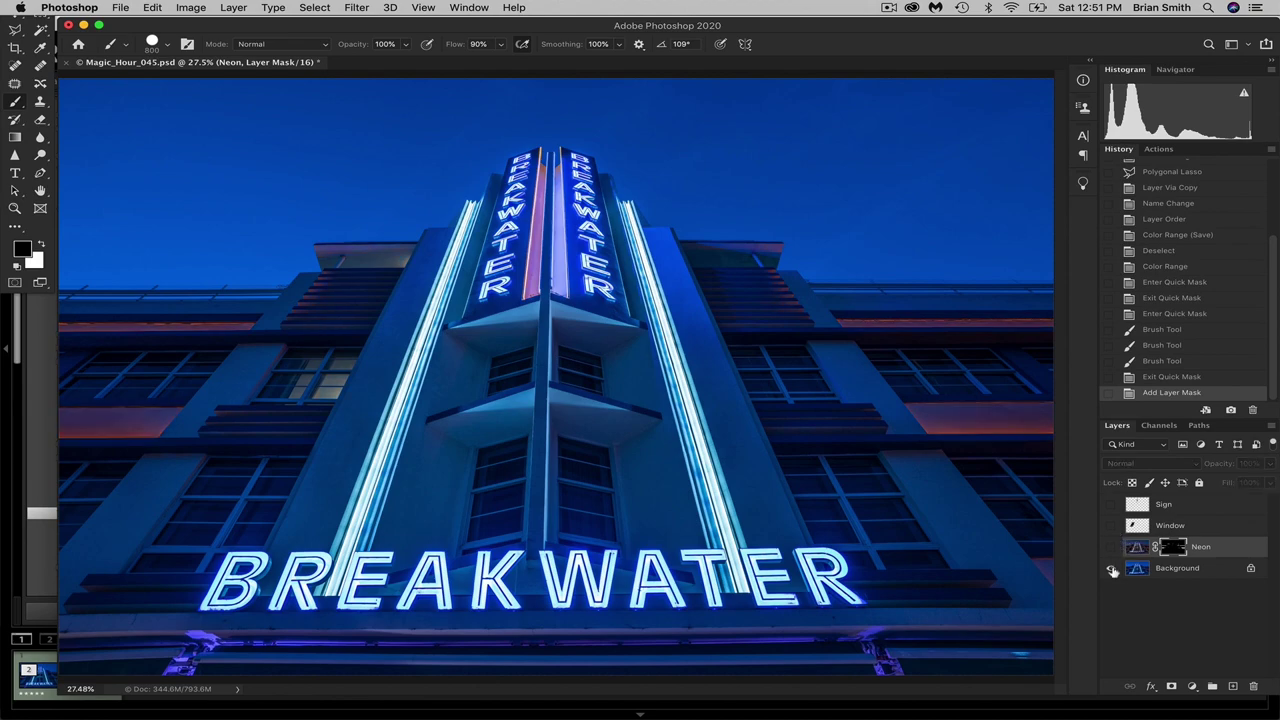
click(1111, 567)
Show the Window layer, zoom in on its window panes and make it the active layer
click(1111, 526)
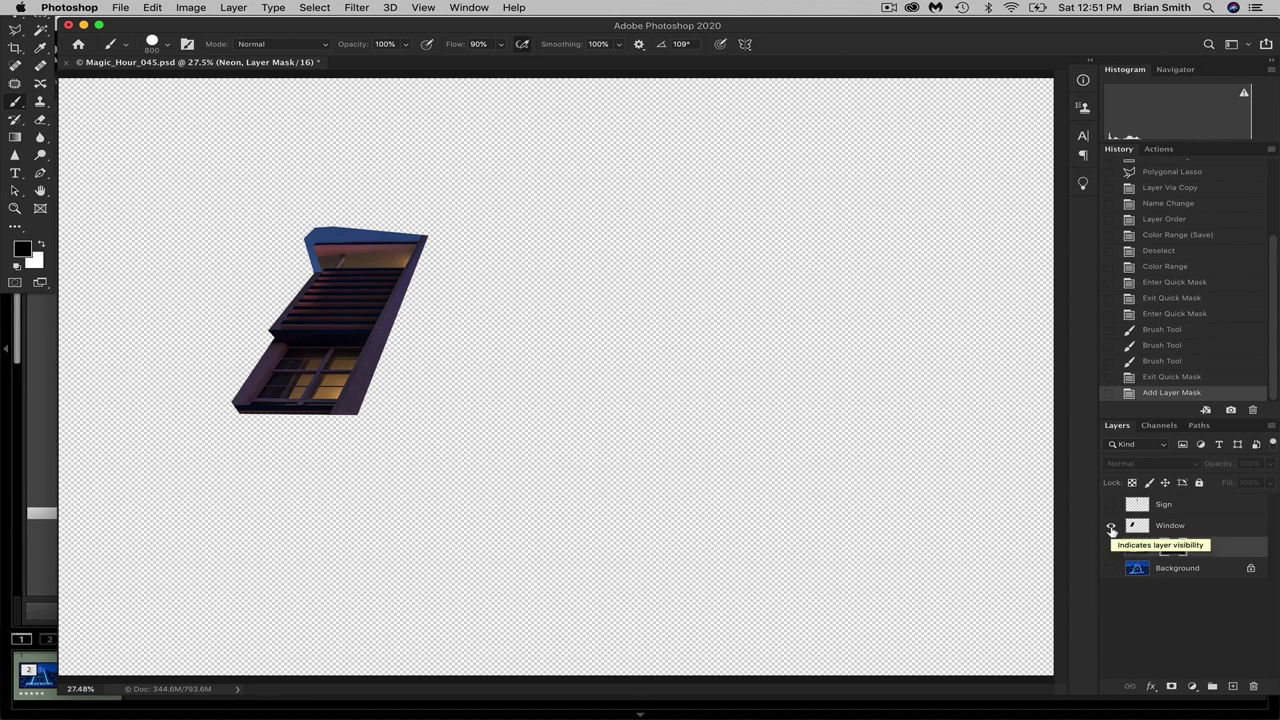
click(338, 346)
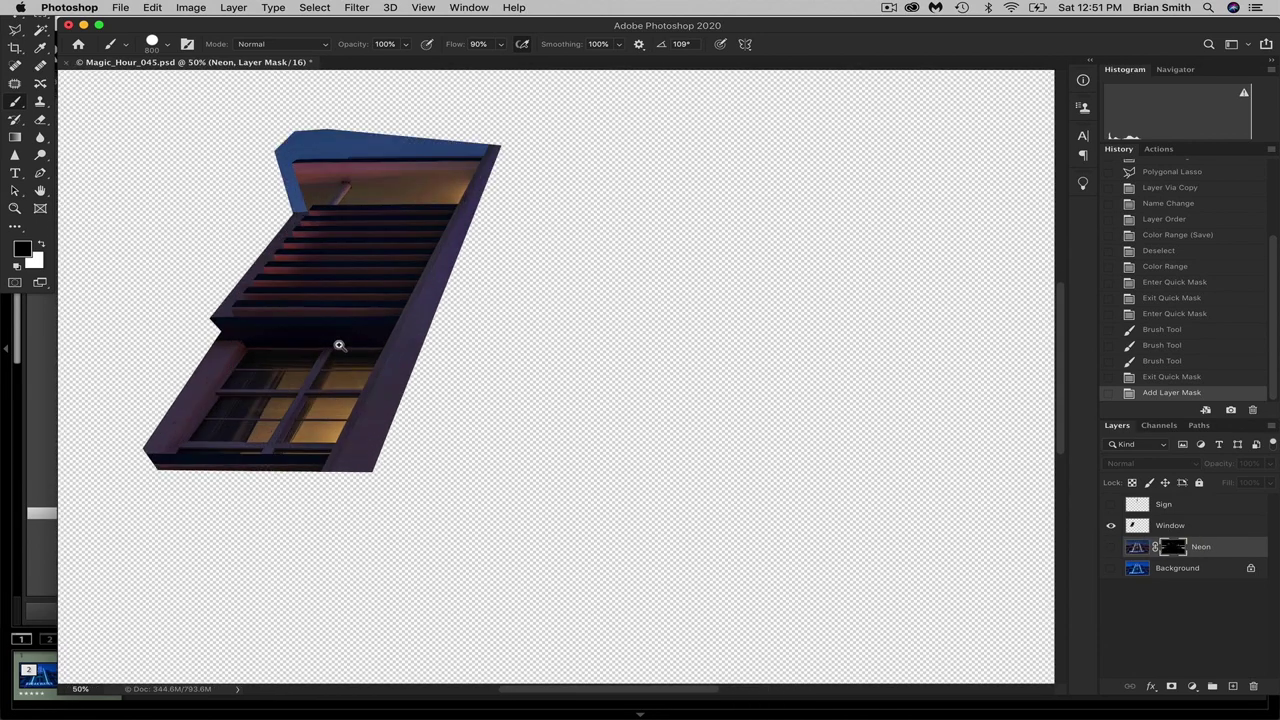
click(338, 346)
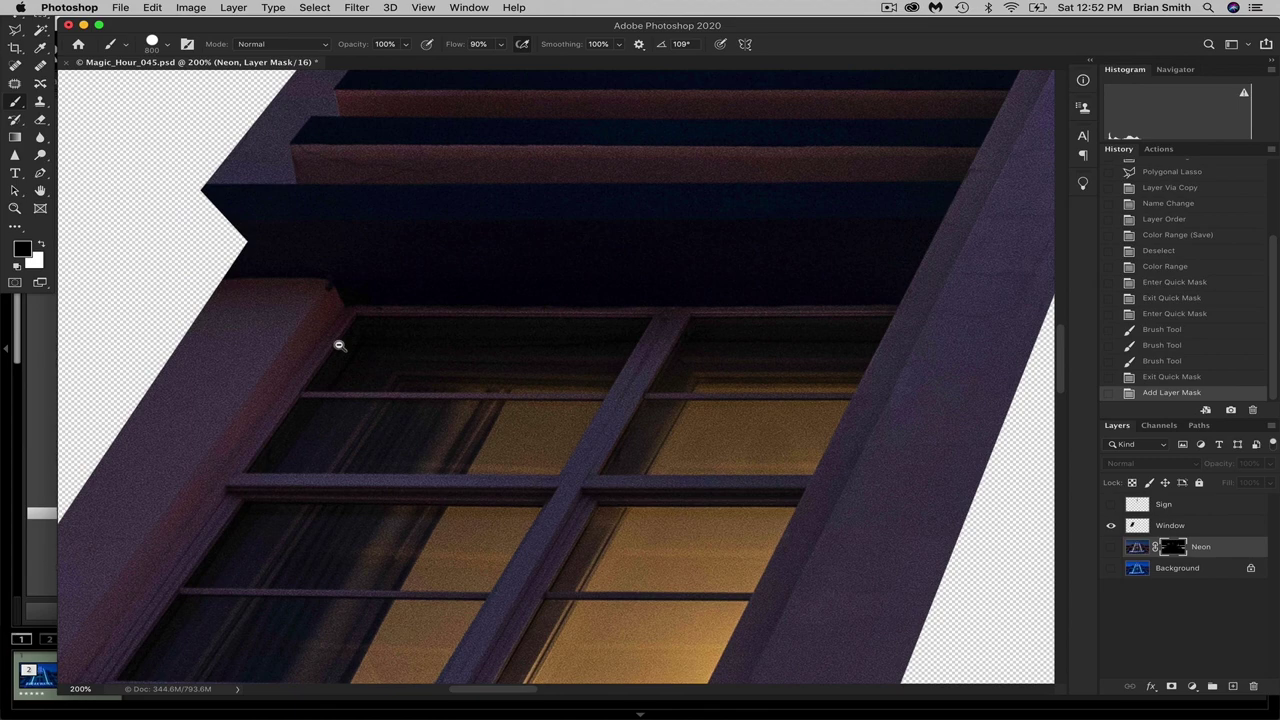
alt+click(338, 346)
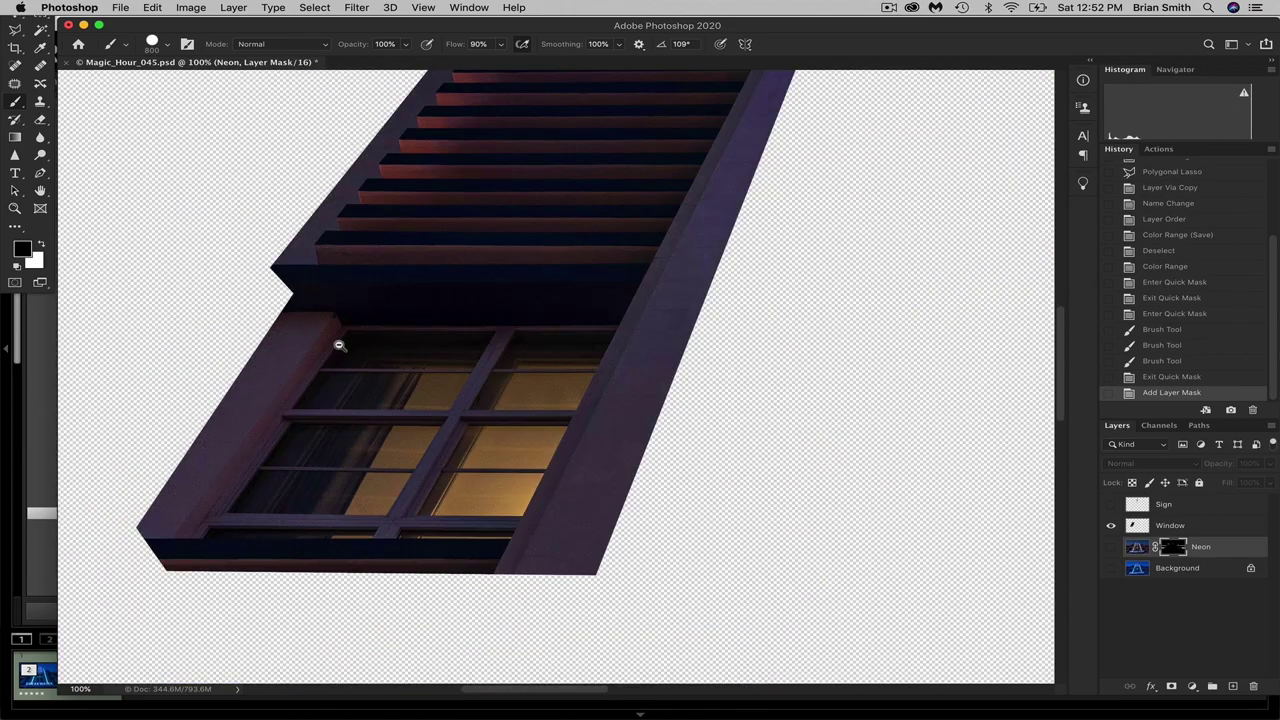
alt+click(338, 345)
scroll(339, 345, up, 3)
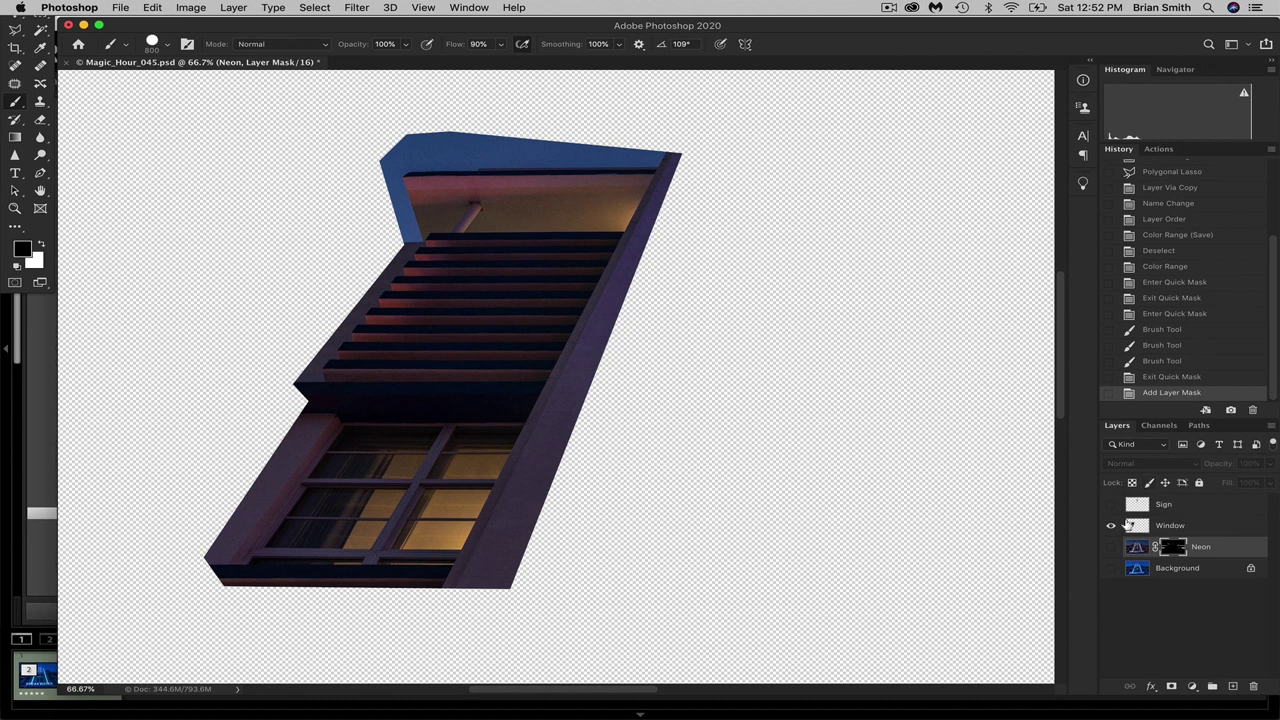
click(1130, 526)
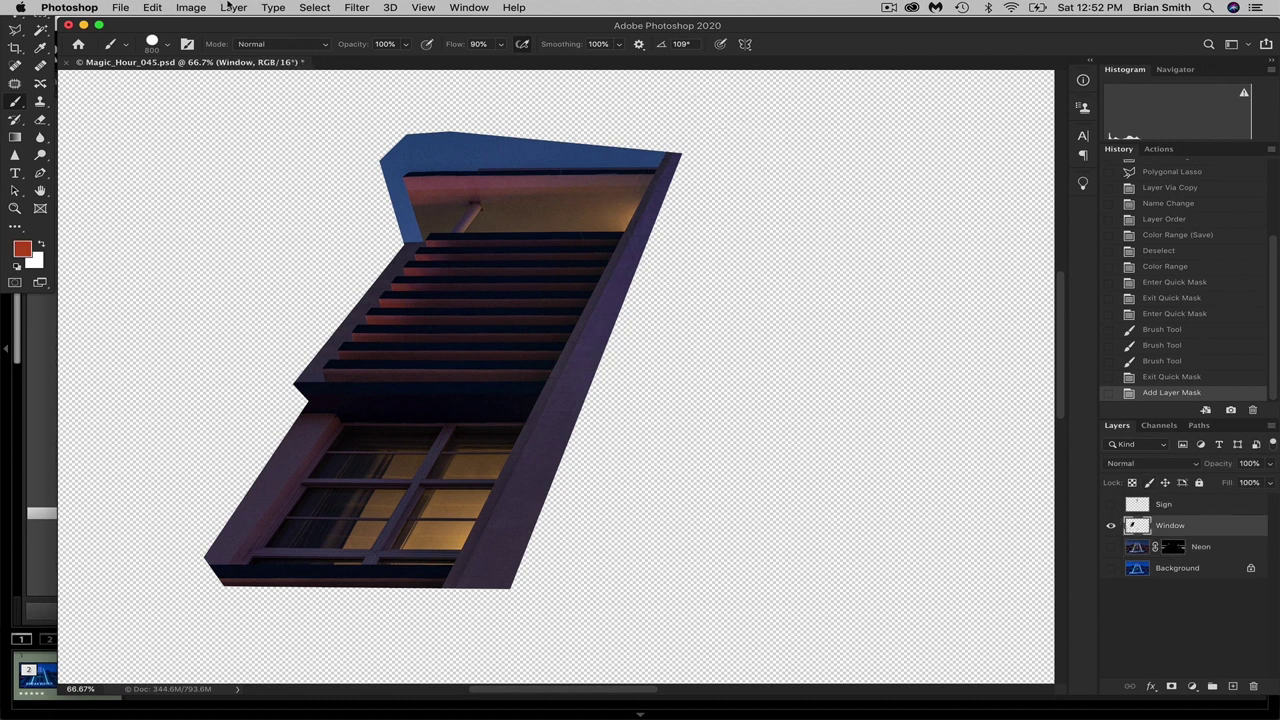
Start a Color Range selection sampling the warm-lit soffit colours
click(233, 8)
mouse_move(307, 10)
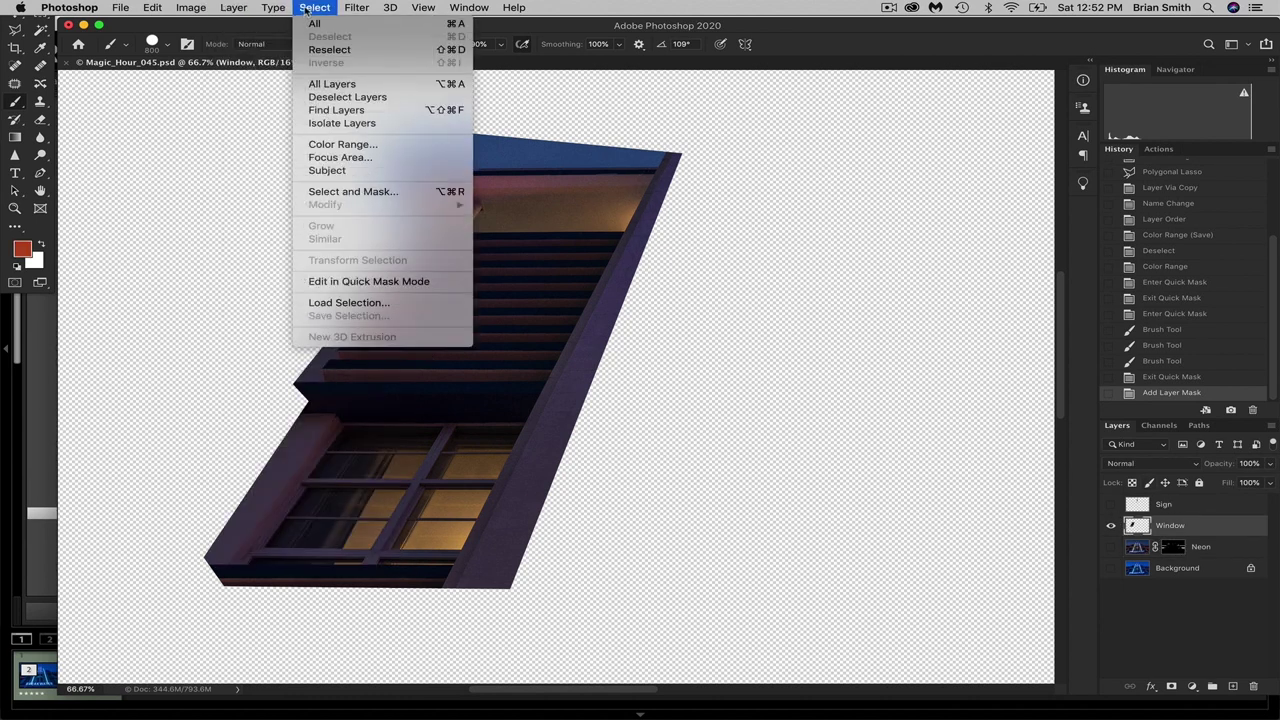
click(330, 145)
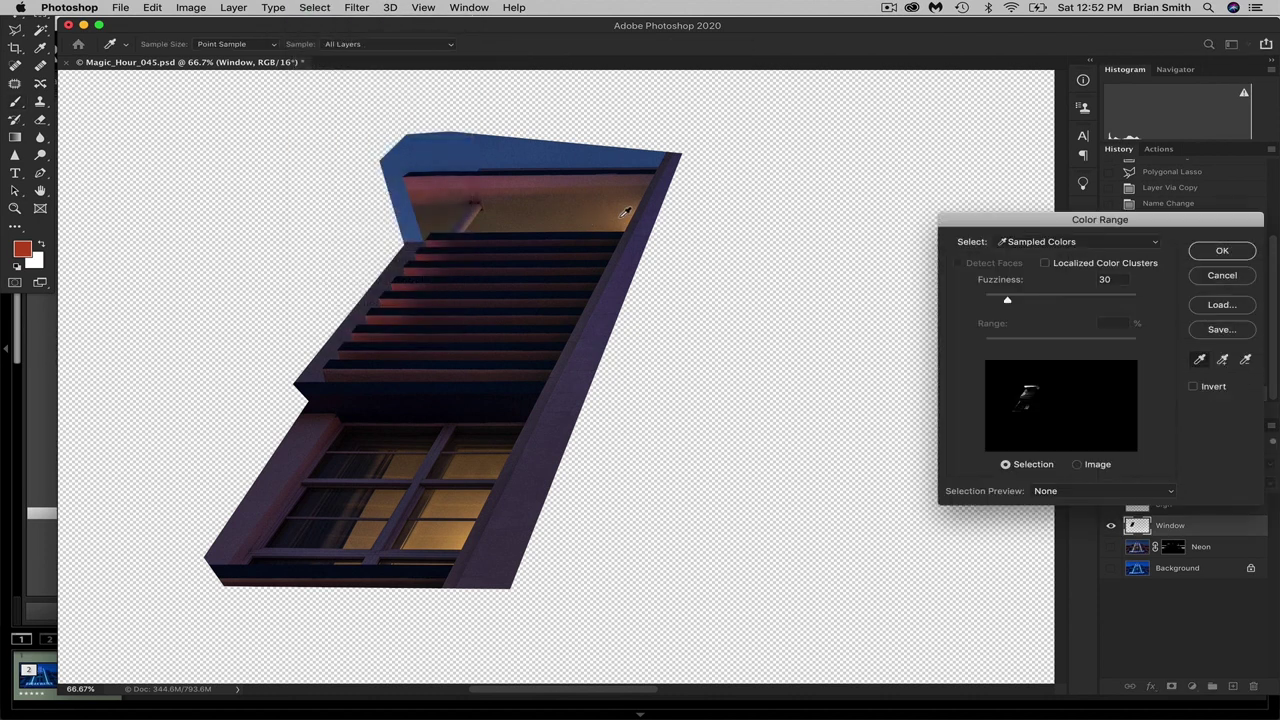
click(623, 213)
mouse_move(623, 205)
mouse_down()
mouse_move(563, 210)
mouse_move(618, 218)
mouse_move(492, 216)
mouse_move(622, 195)
mouse_up()
Add the golden window panes to the sample, accept it, and enter Quick Mask to refine
click(455, 541)
click(455, 542)
click(466, 538)
click(476, 461)
click(438, 537)
click(1215, 252)
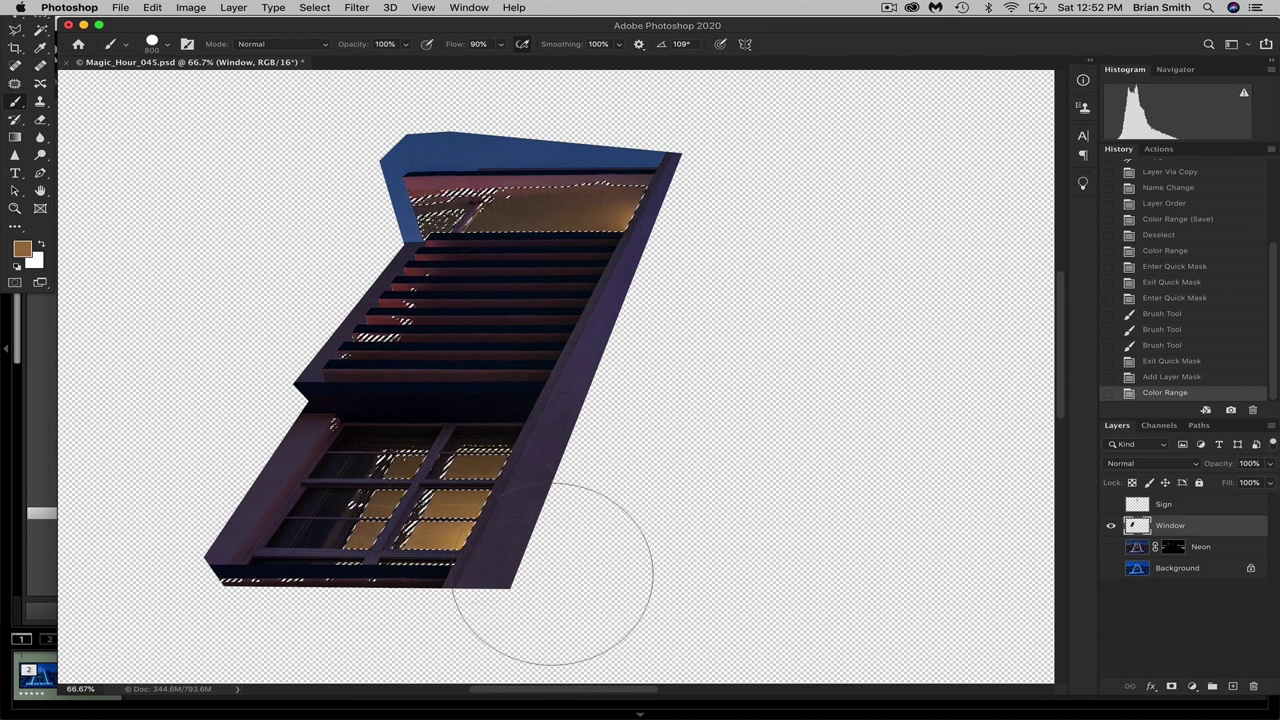
click(15, 285)
Trim the selection to the glowing panes in Quick Mask and mask the Window layer with it
key(d)
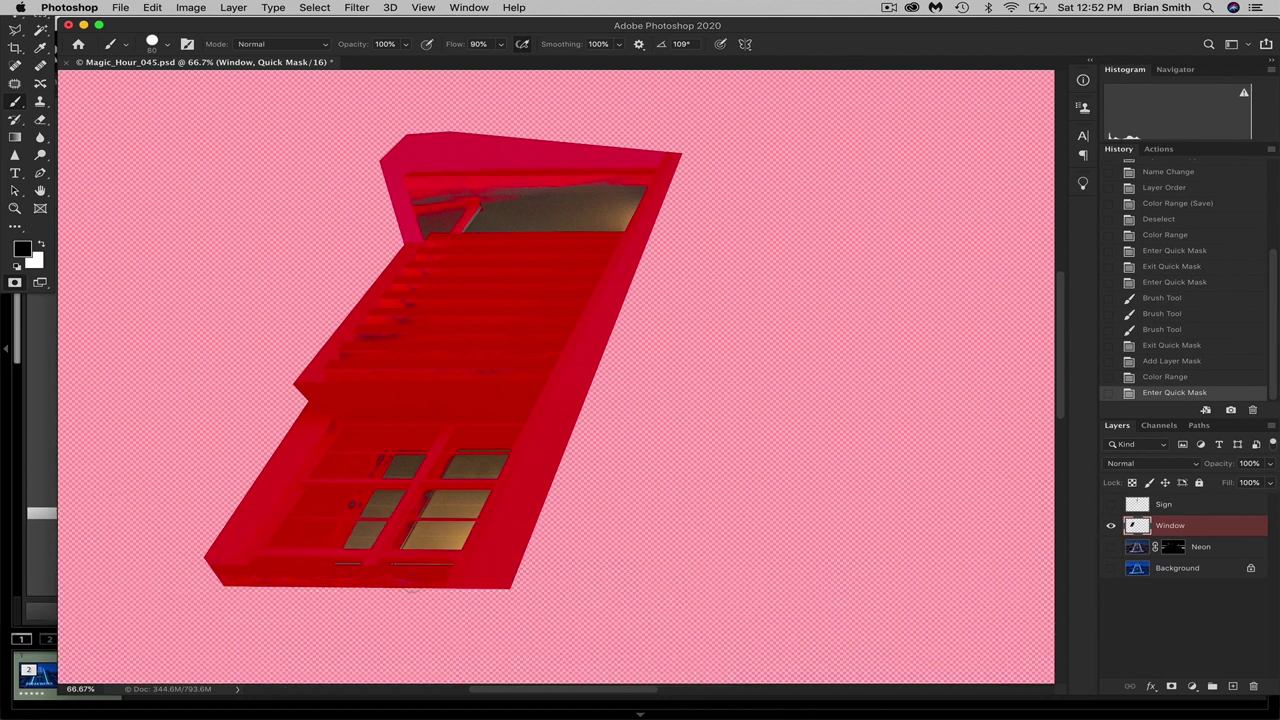
click(507, 591)
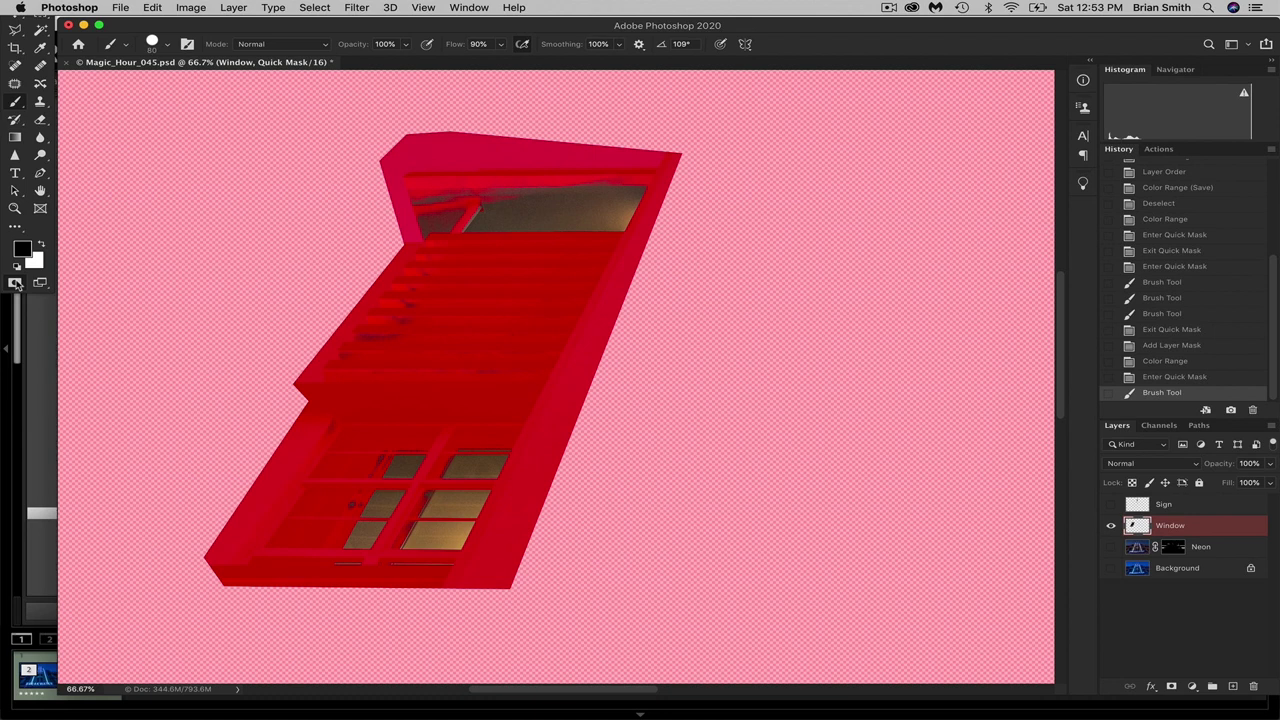
click(15, 283)
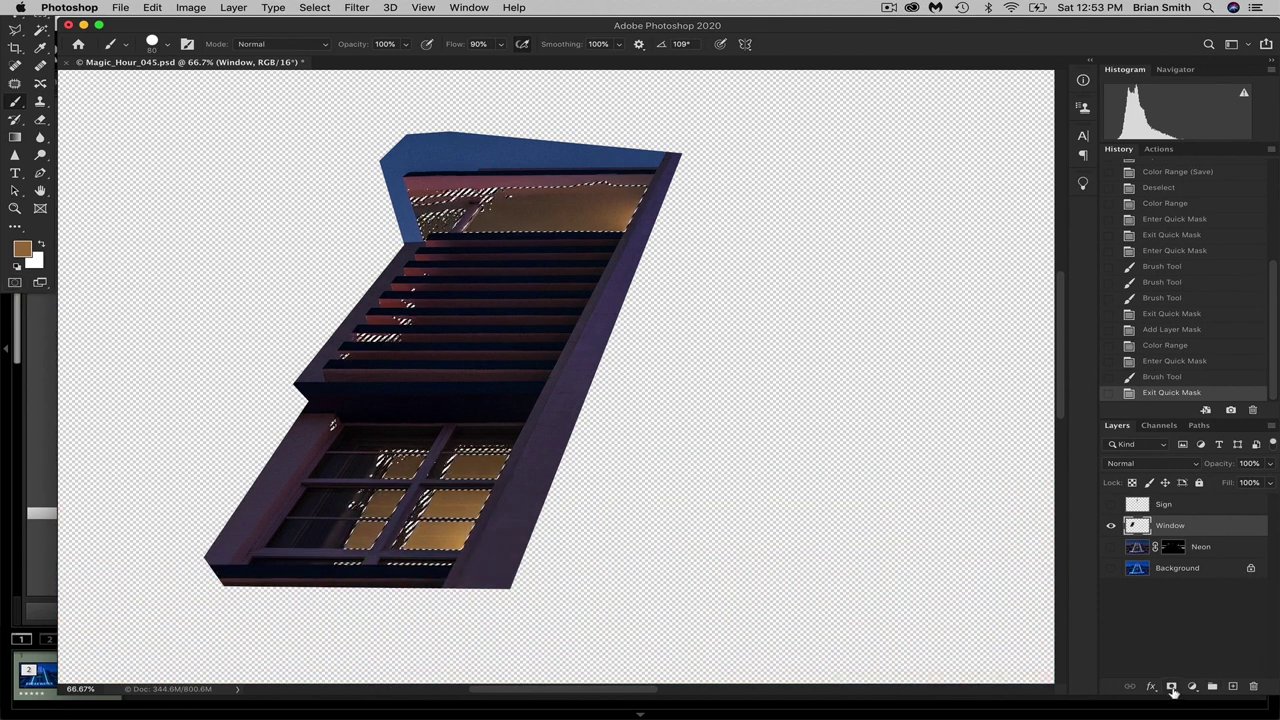
click(1172, 686)
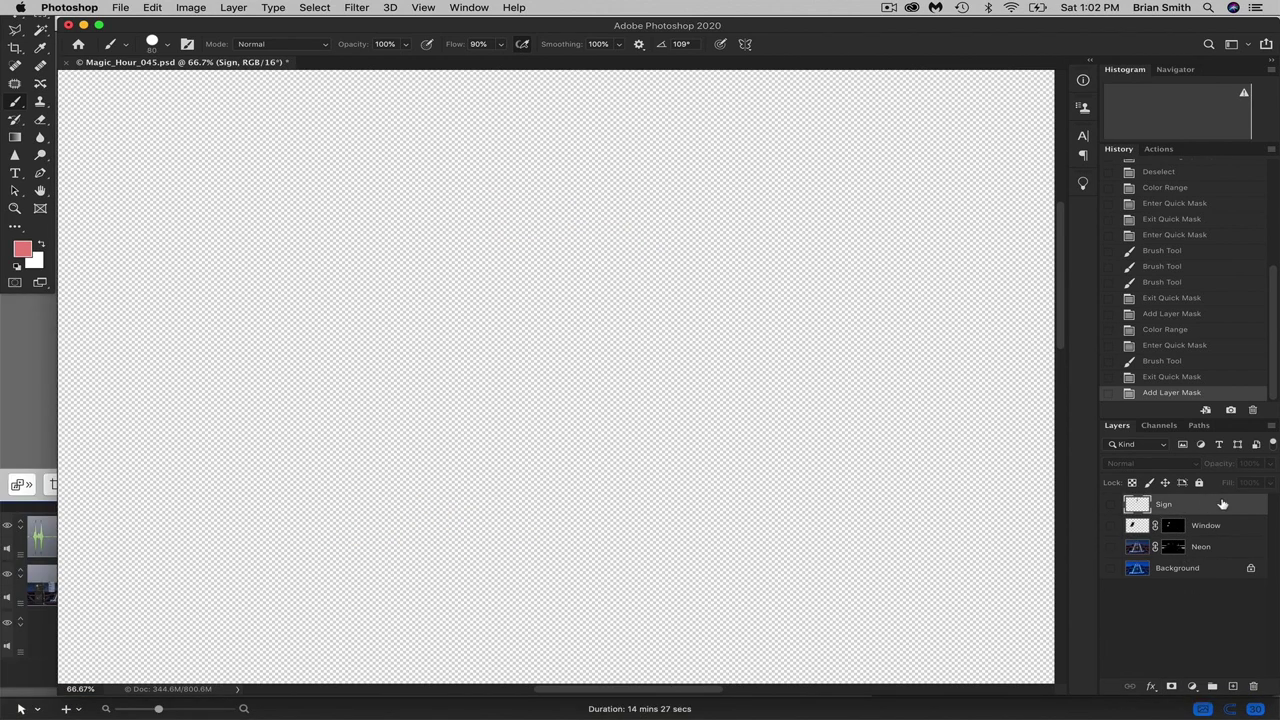
Show the Sign layer and Color Range-select its pink neon tube by sampling several pink tones
click(1110, 504)
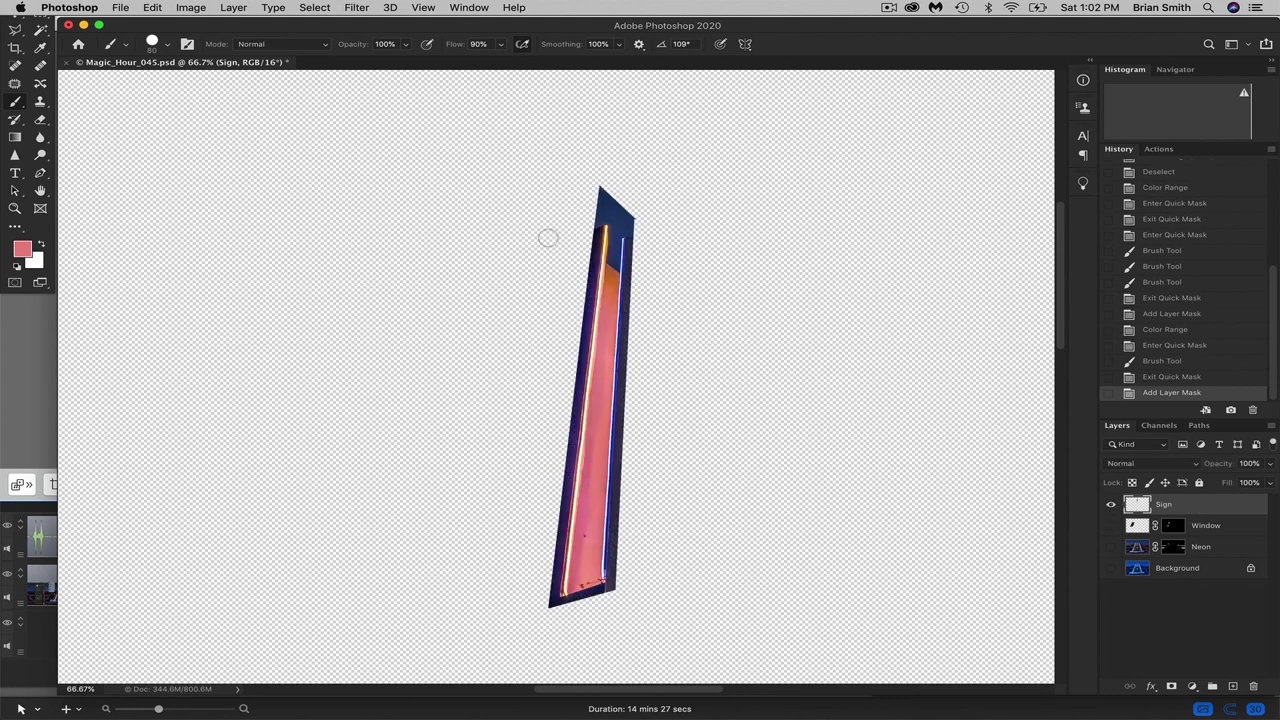
click(312, 7)
click(313, 7)
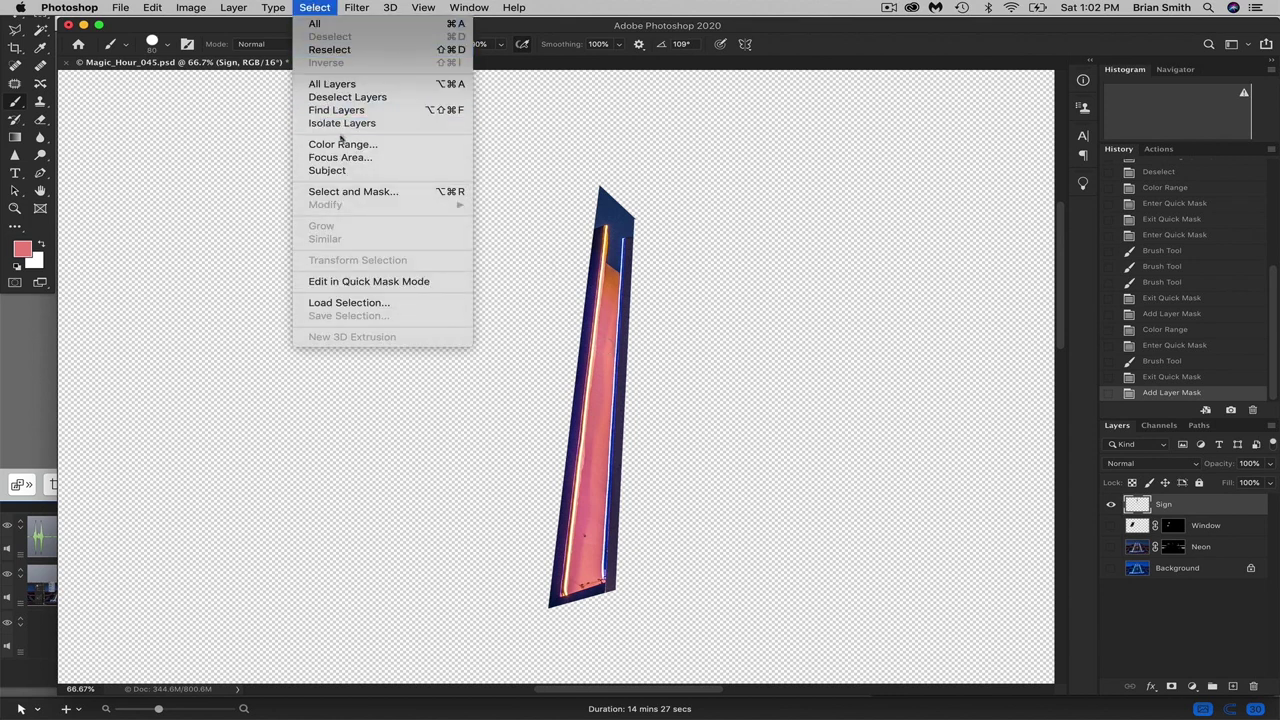
click(342, 144)
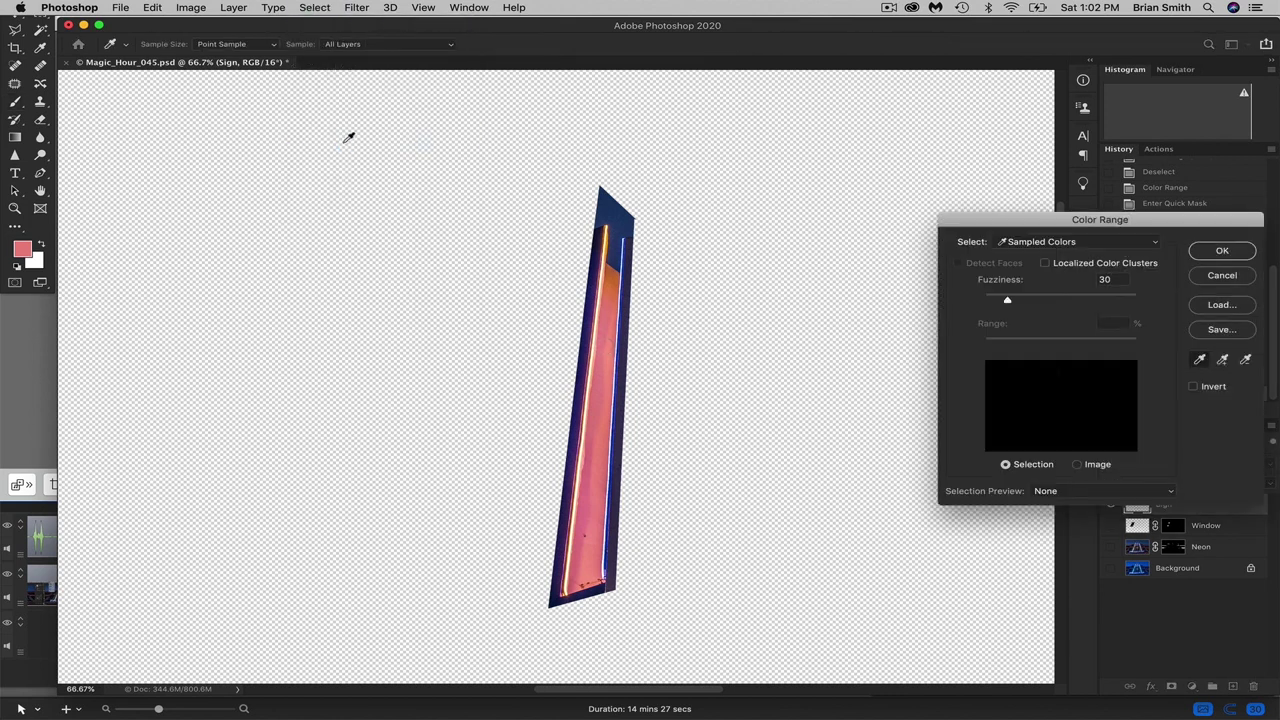
click(606, 452)
drag(588, 520, 608, 270)
click(611, 392)
drag(607, 447, 575, 580)
click(606, 354)
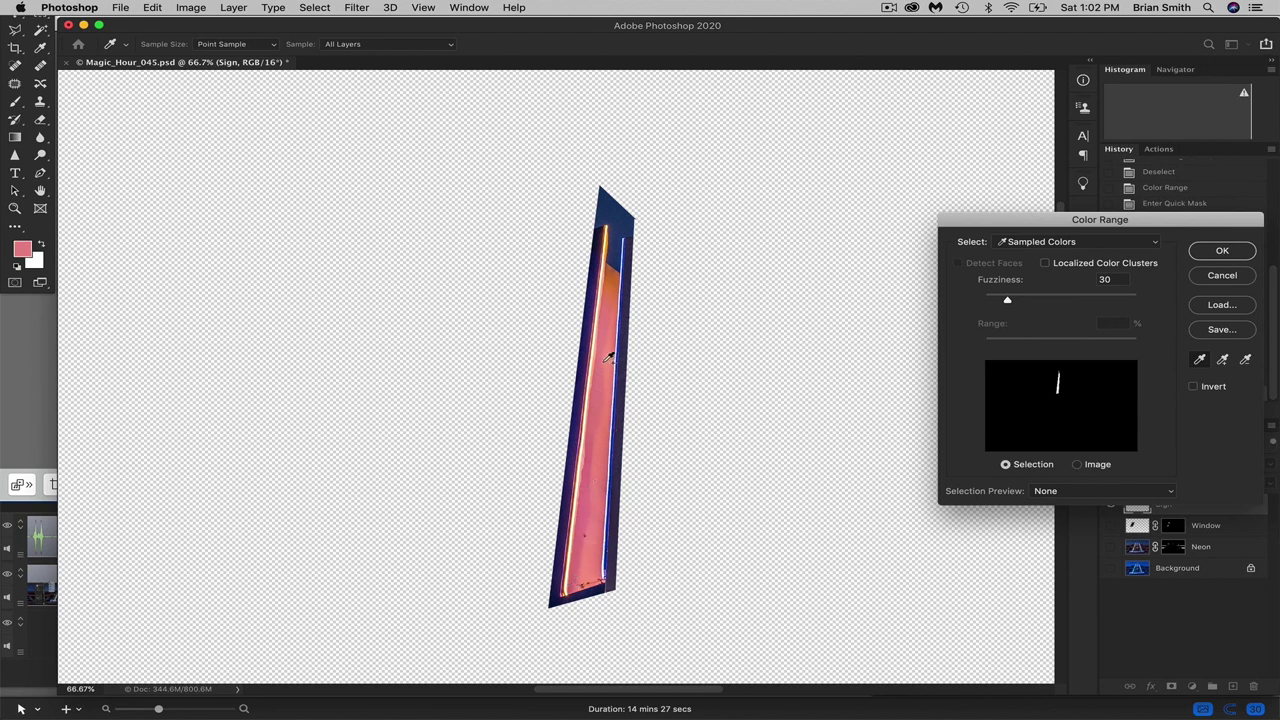
click(1222, 251)
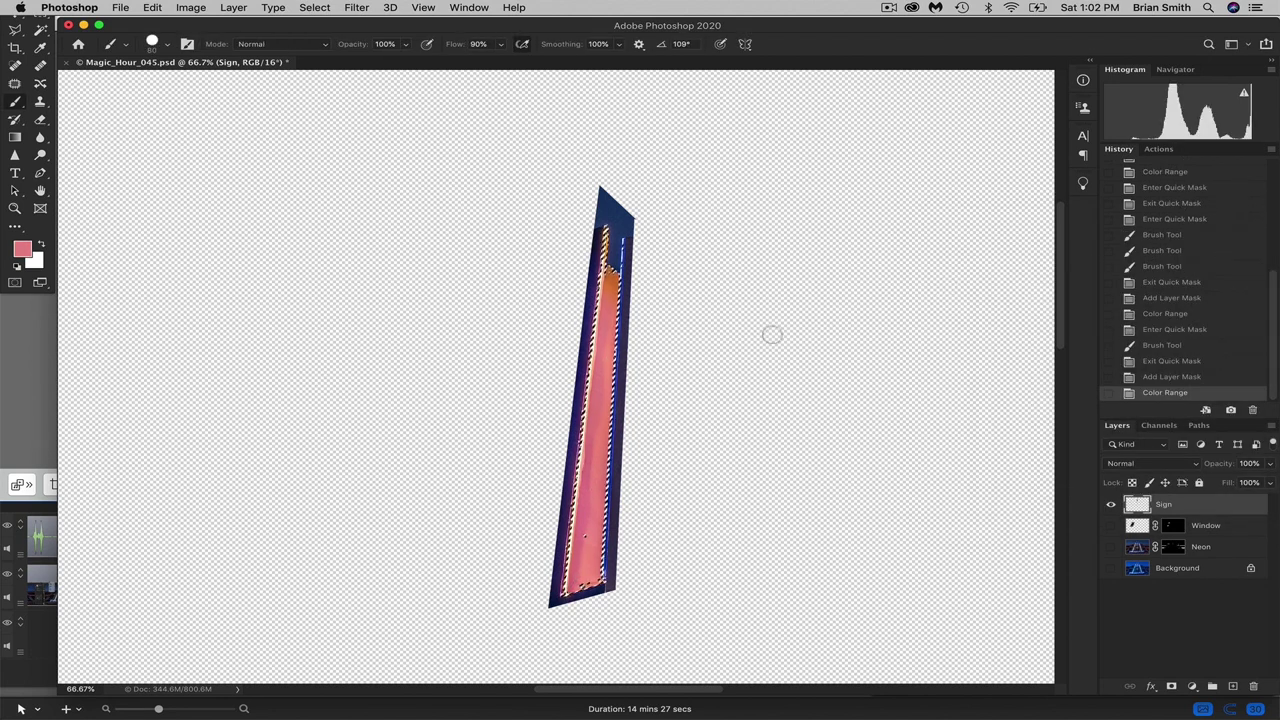
Zoom in on the tube's dark speck, reset default colours and enter Quick Mask
scroll(627, 448, up, 5)
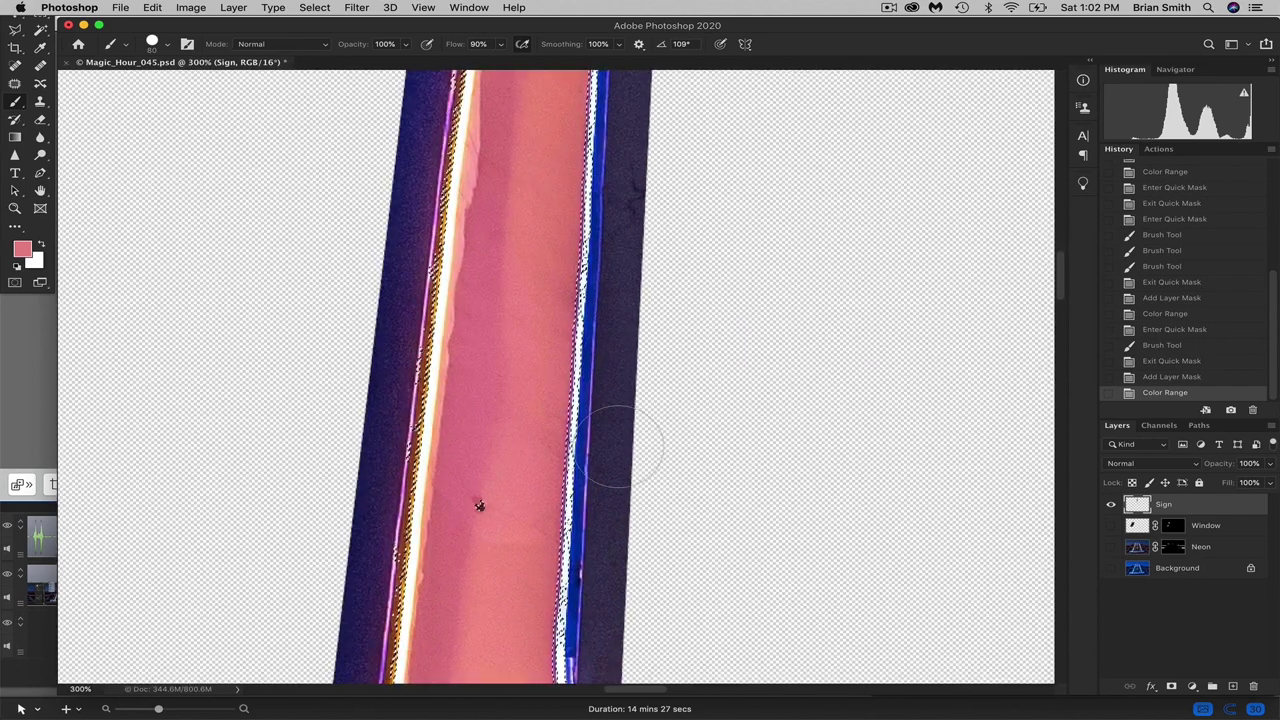
drag(479, 505, 522, 343)
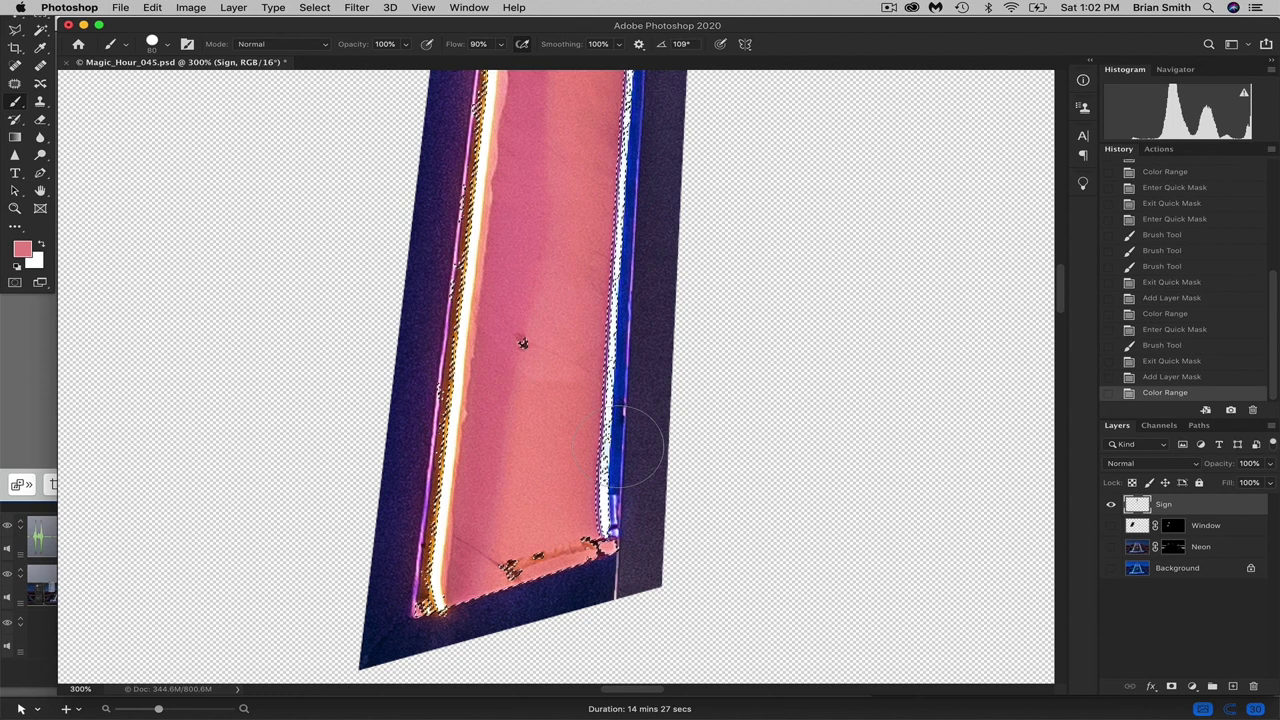
drag(522, 343, 522, 368)
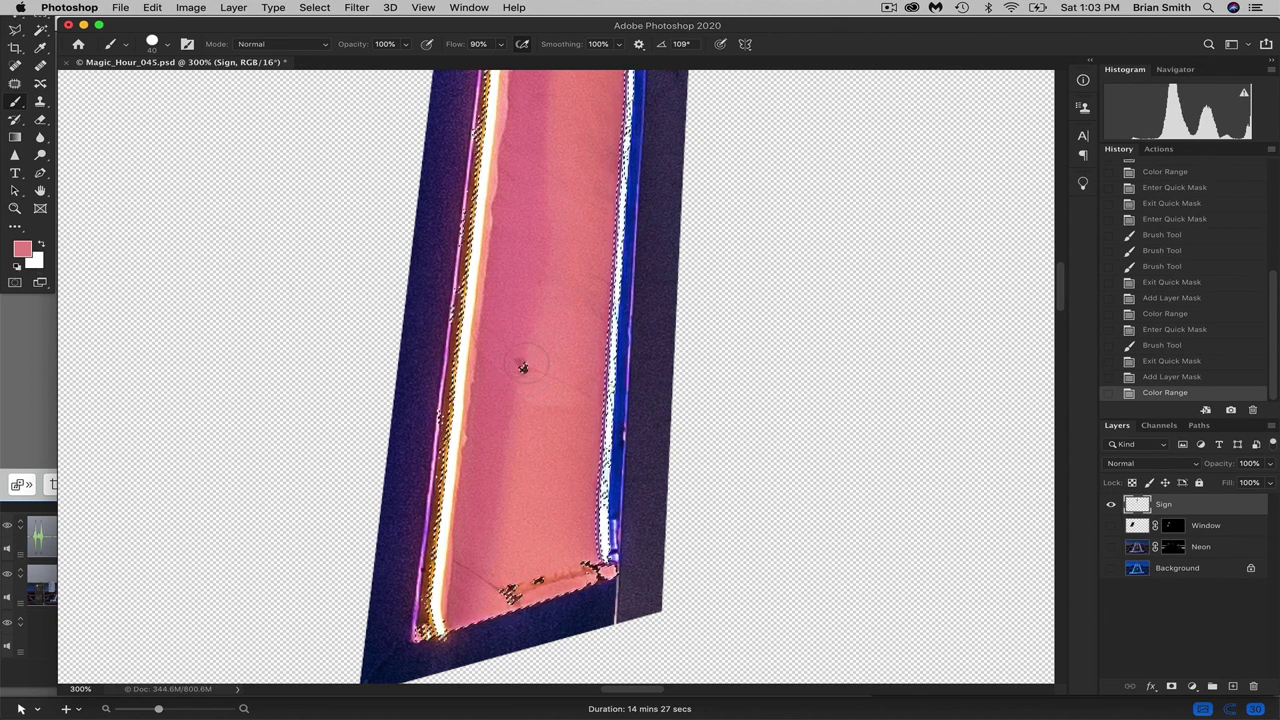
click(18, 267)
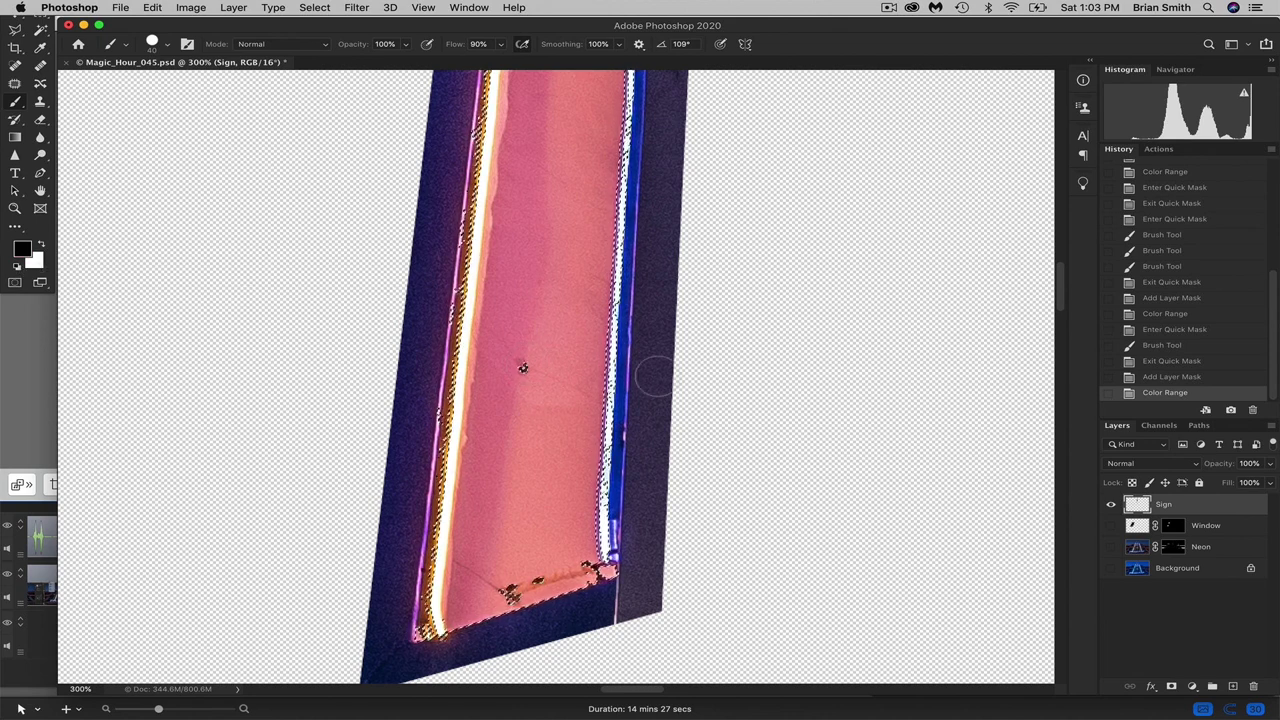
click(15, 284)
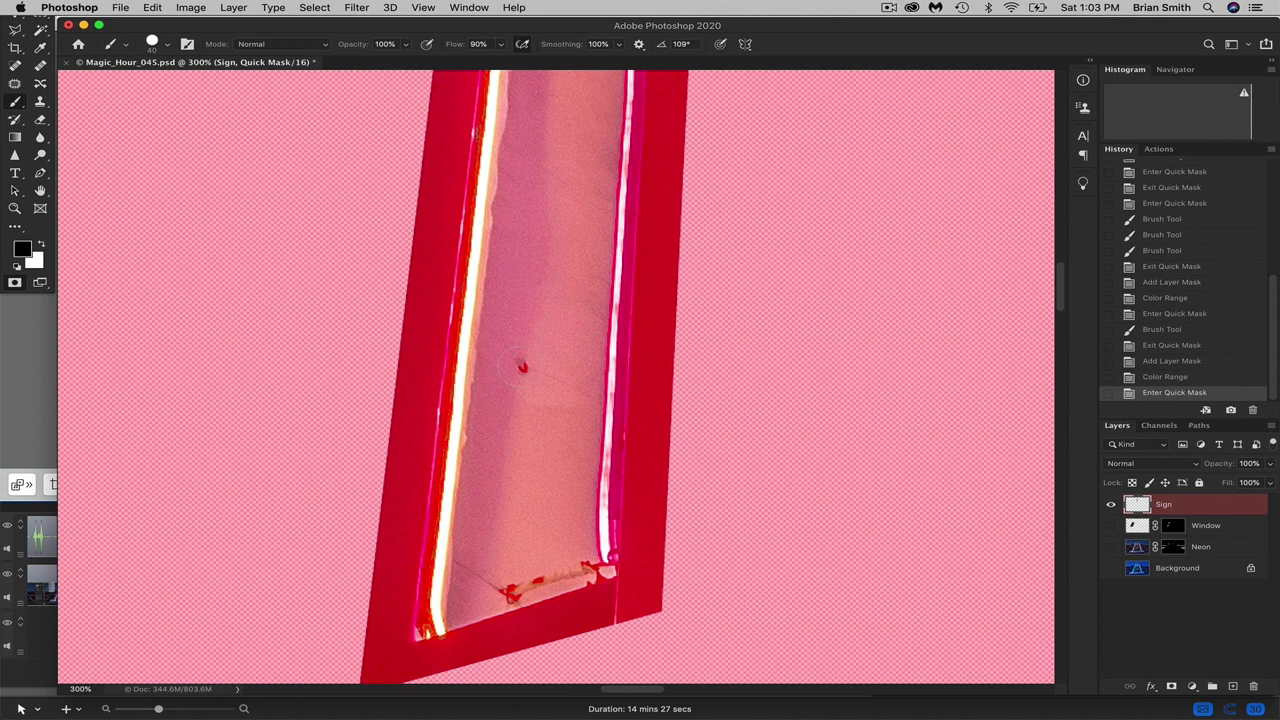
Paint white over the dark speck to include it, then exit Quick Mask
click(520, 366)
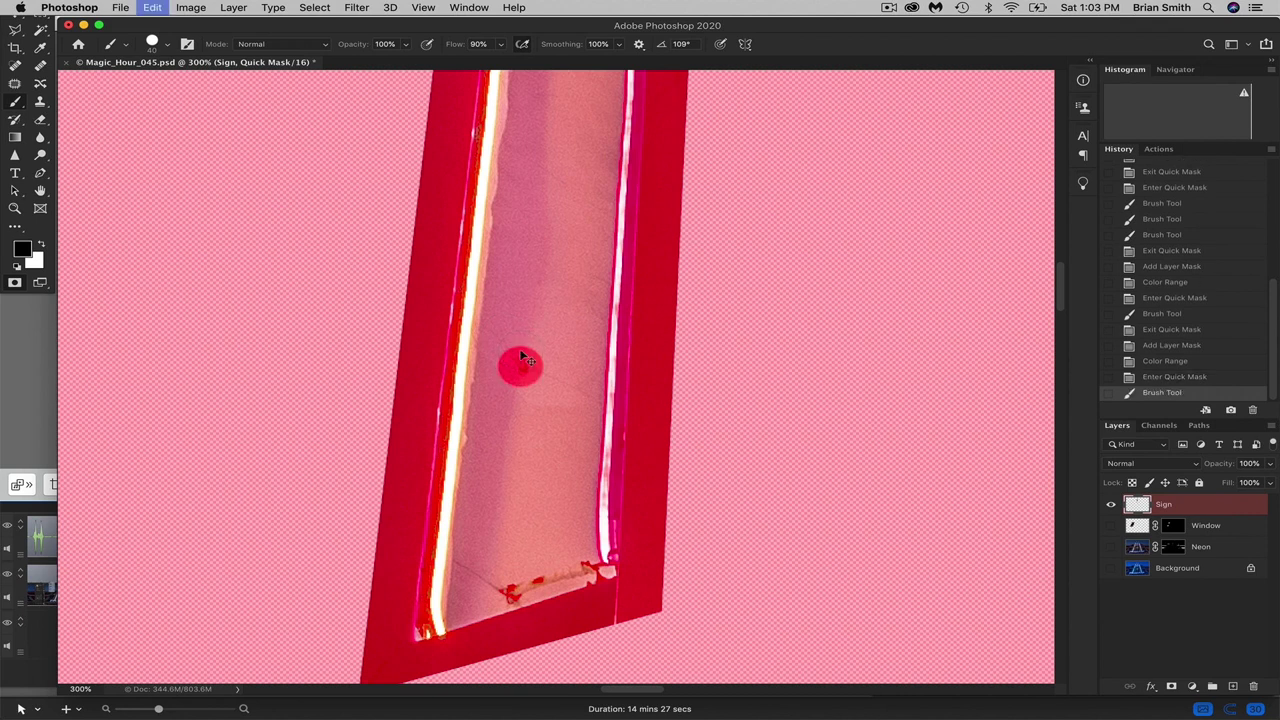
key(super+z)
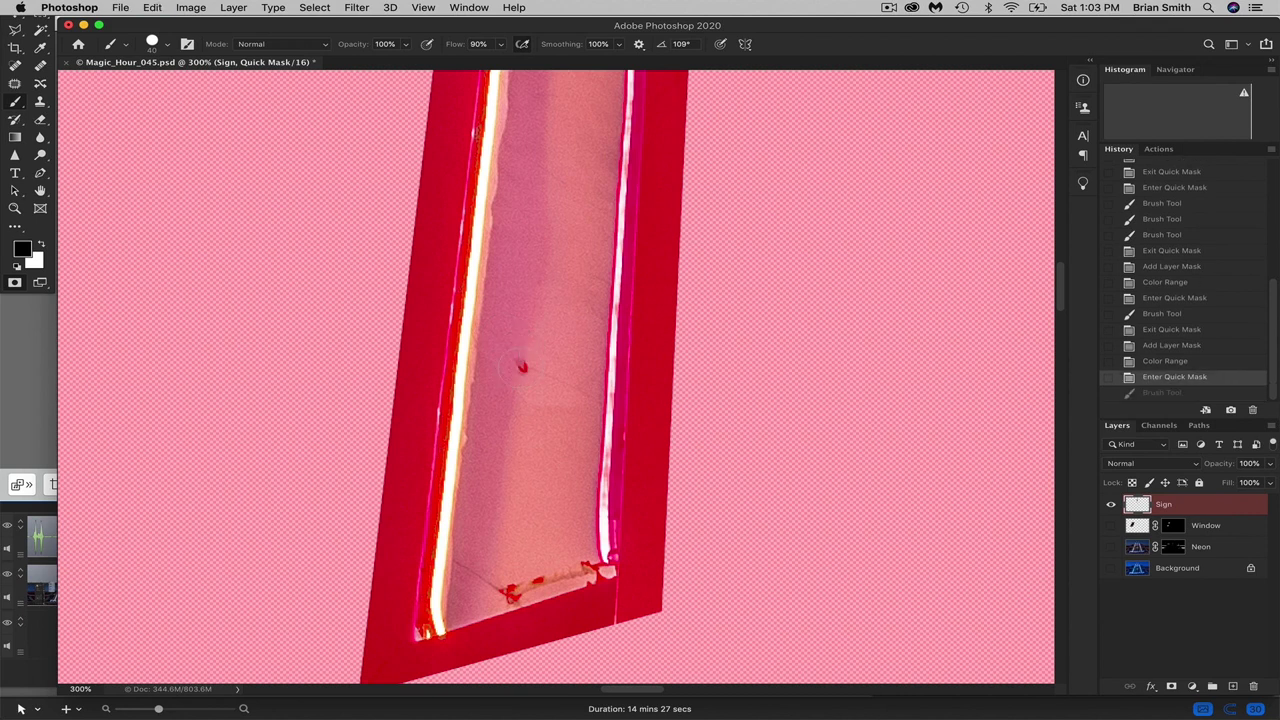
key(x)
click(521, 367)
scroll(521, 367, up, 10)
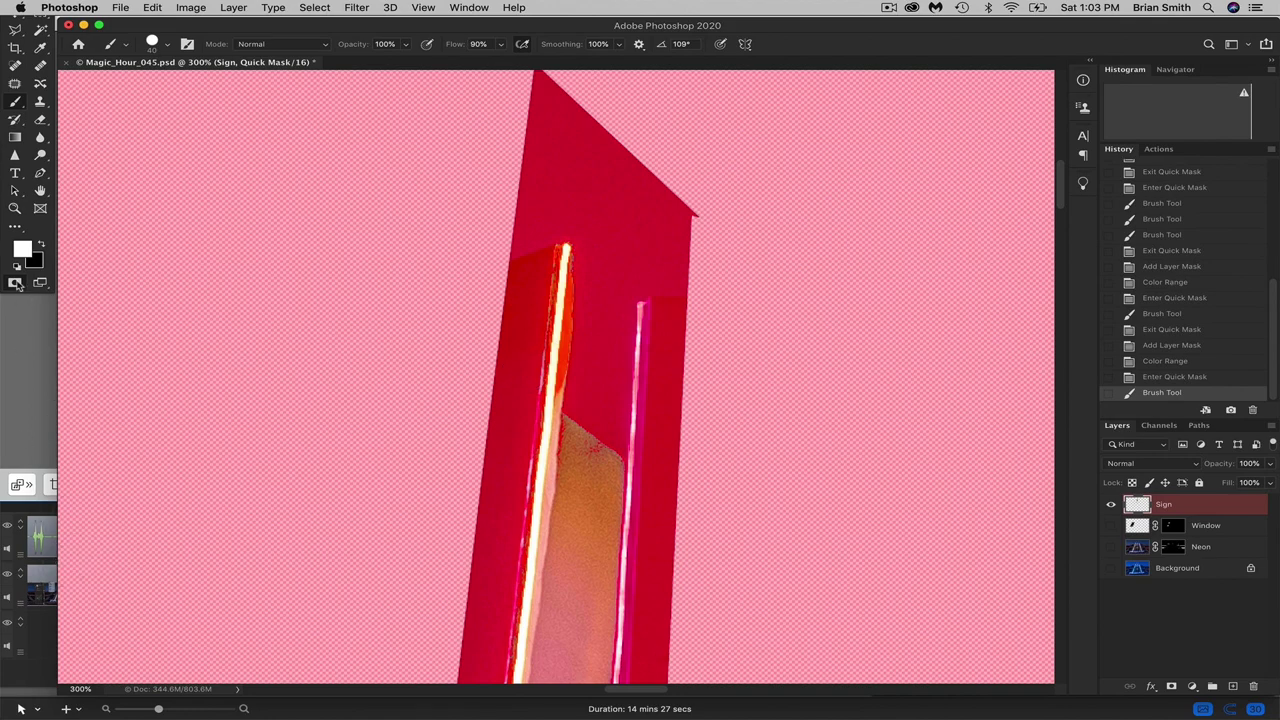
key(q)
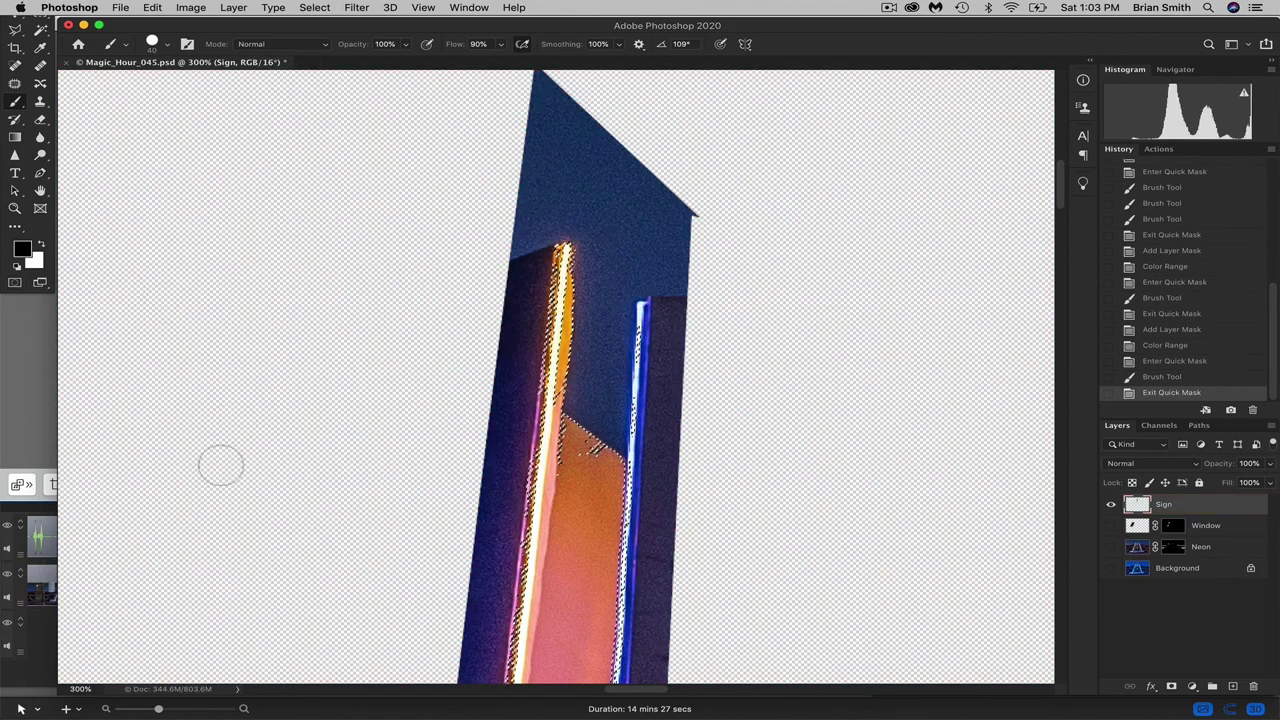
scroll(220, 463, down, 5)
scroll(190, 535, down, 10)
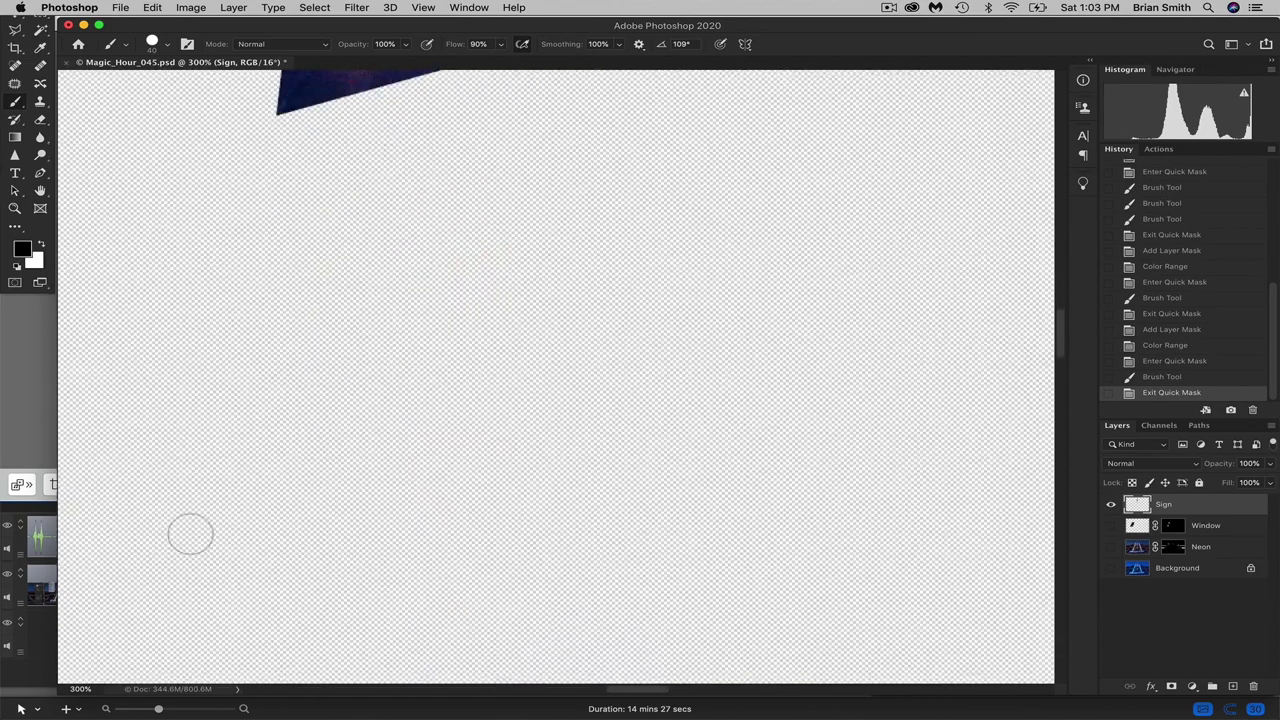
scroll(190, 535, up, 6)
scroll(190, 535, down, 1)
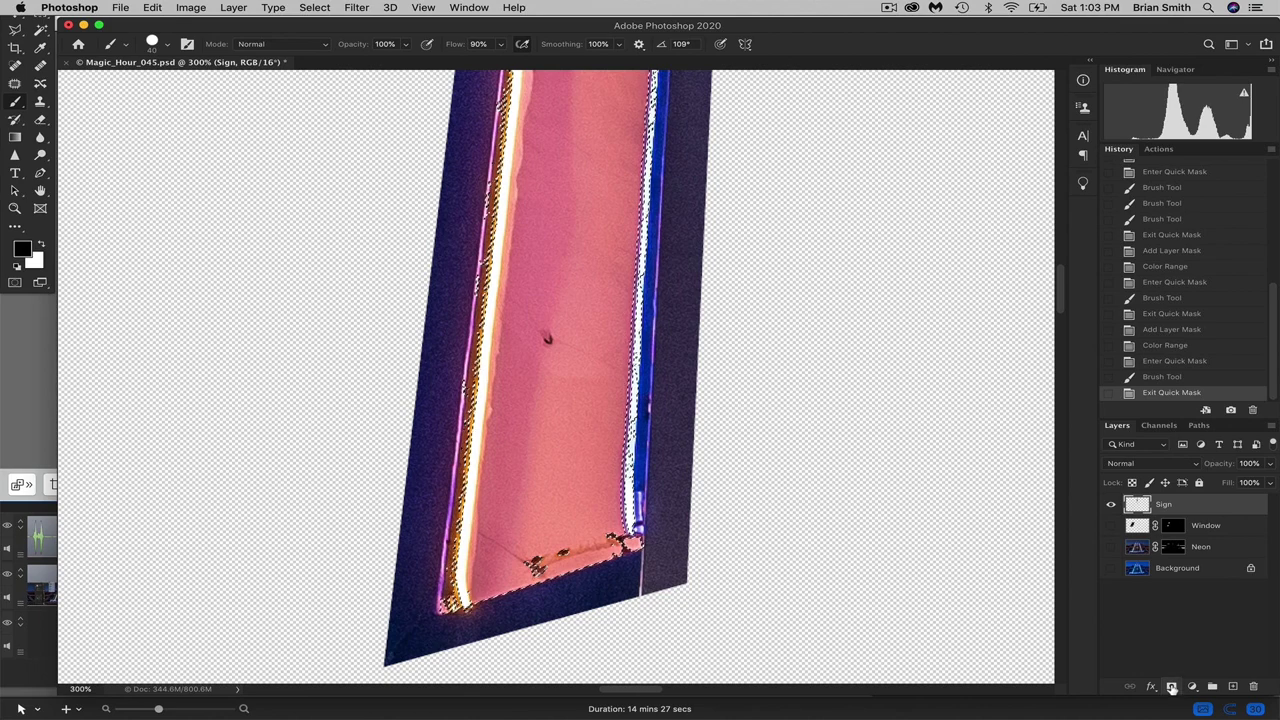
Mask the Sign layer to the touched-up neon tube selection and fit the document on screen
click(1172, 686)
scroll(997, 574, up, 10)
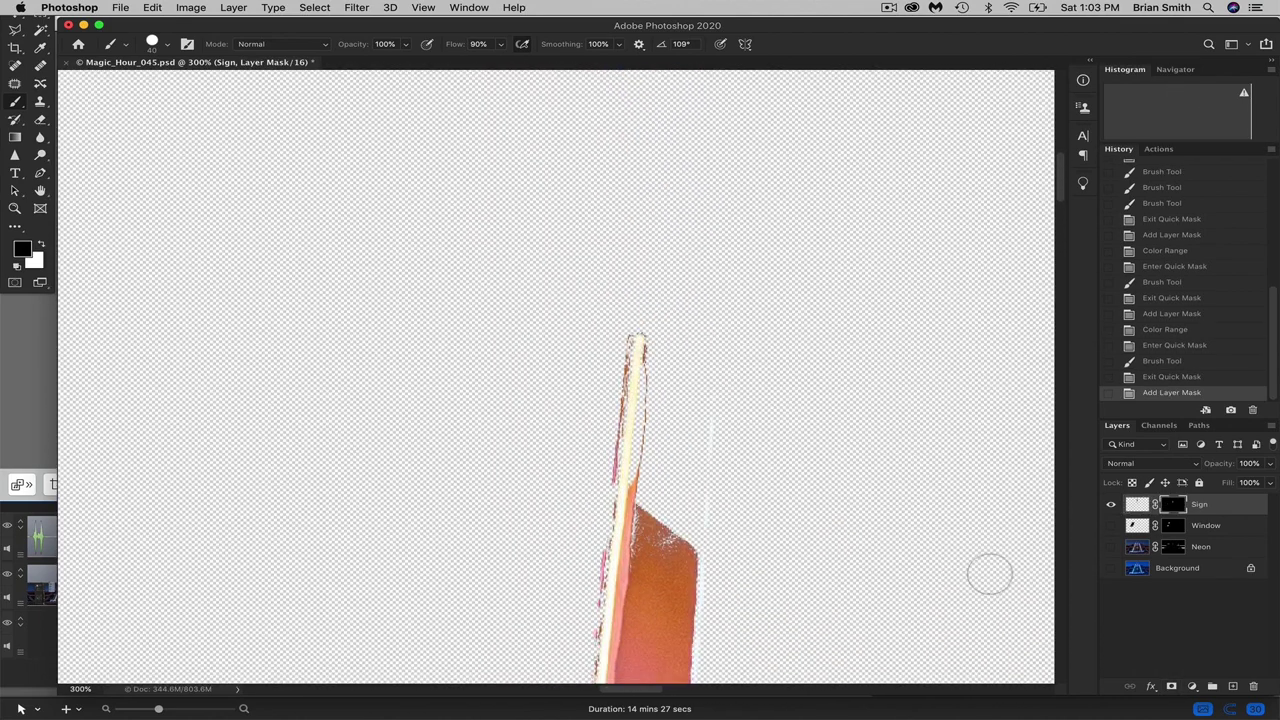
alt+click(823, 527)
alt+click(823, 527)
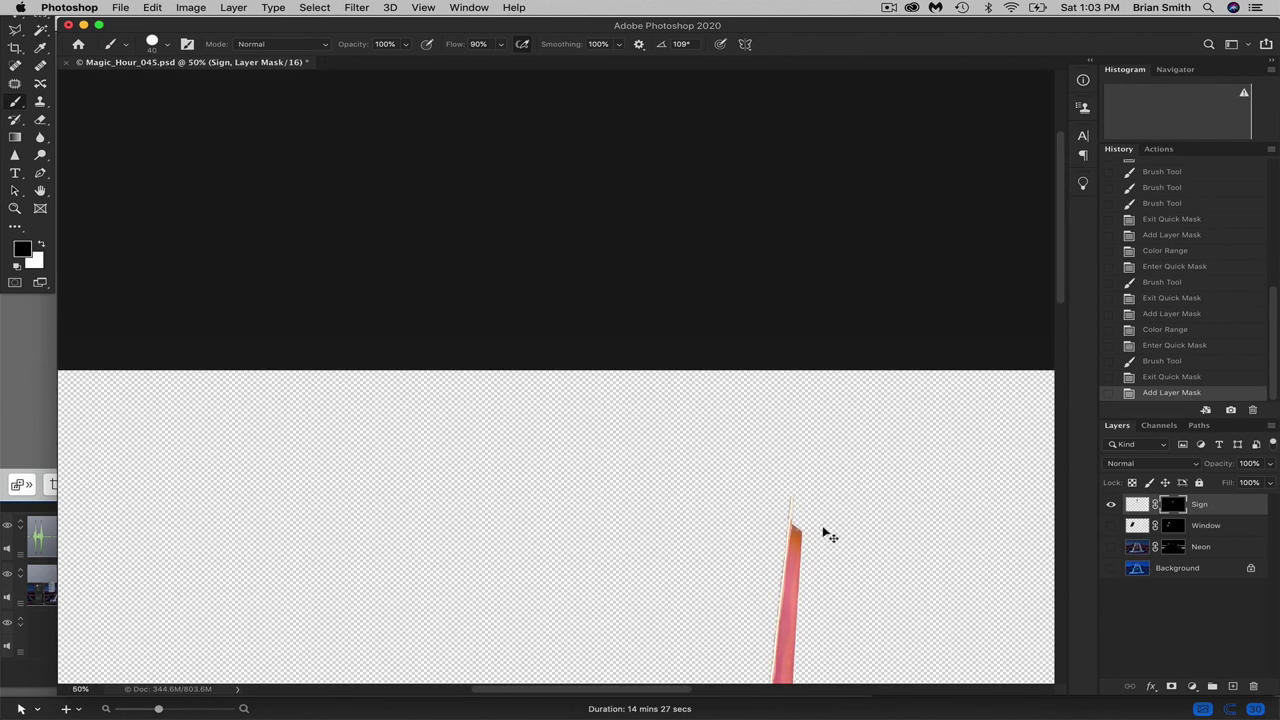
key(super+0)
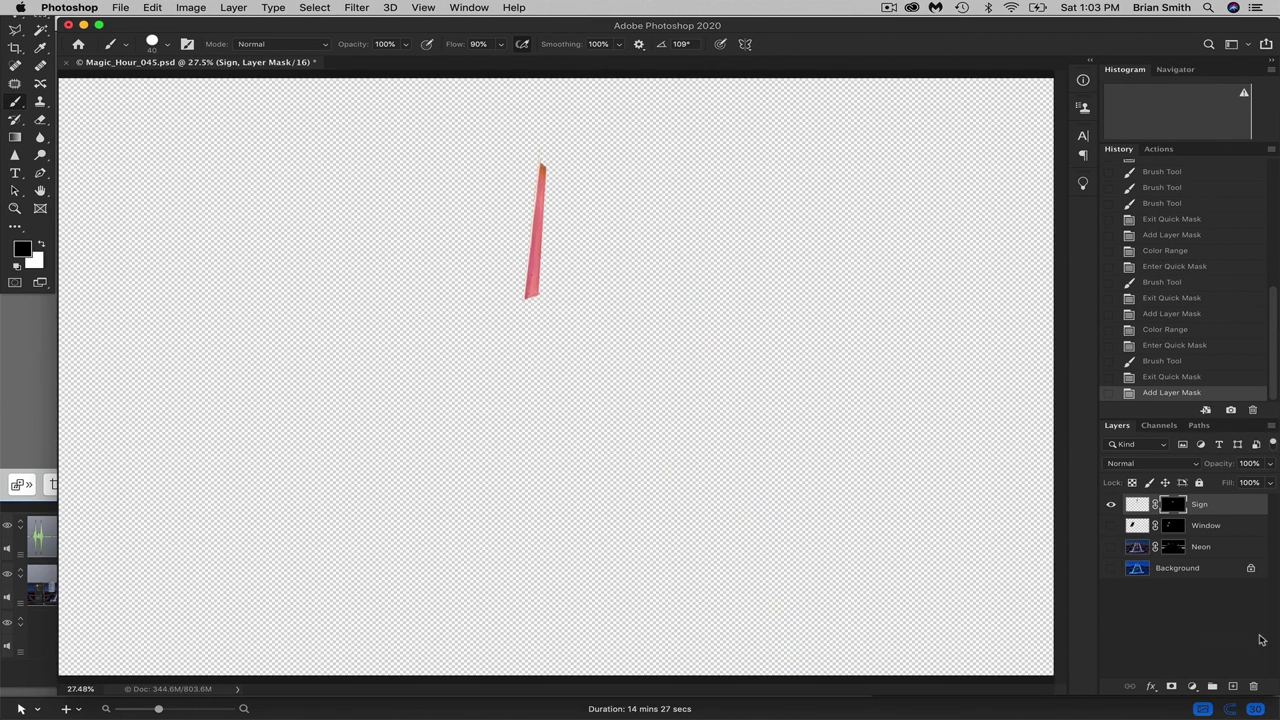
Turn on Background, Neon, Window and Sign layers, toggling Sign to compare the composite
click(1111, 568)
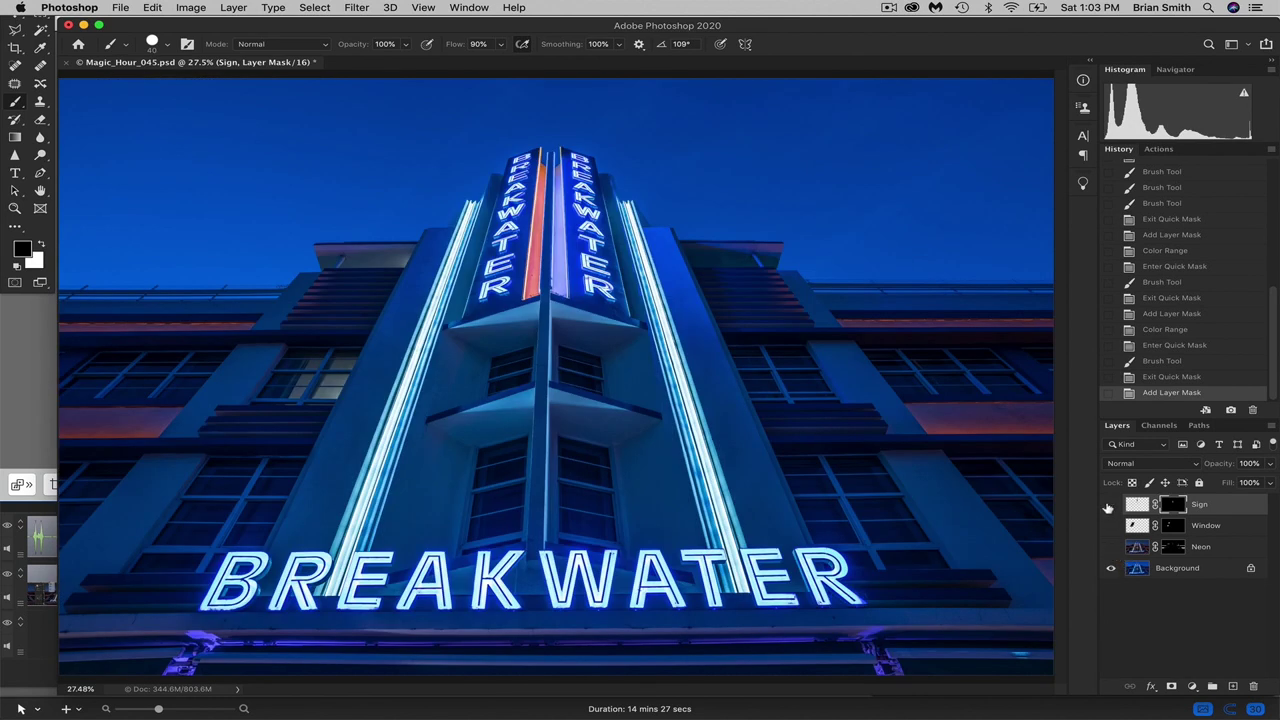
click(1110, 504)
click(1114, 548)
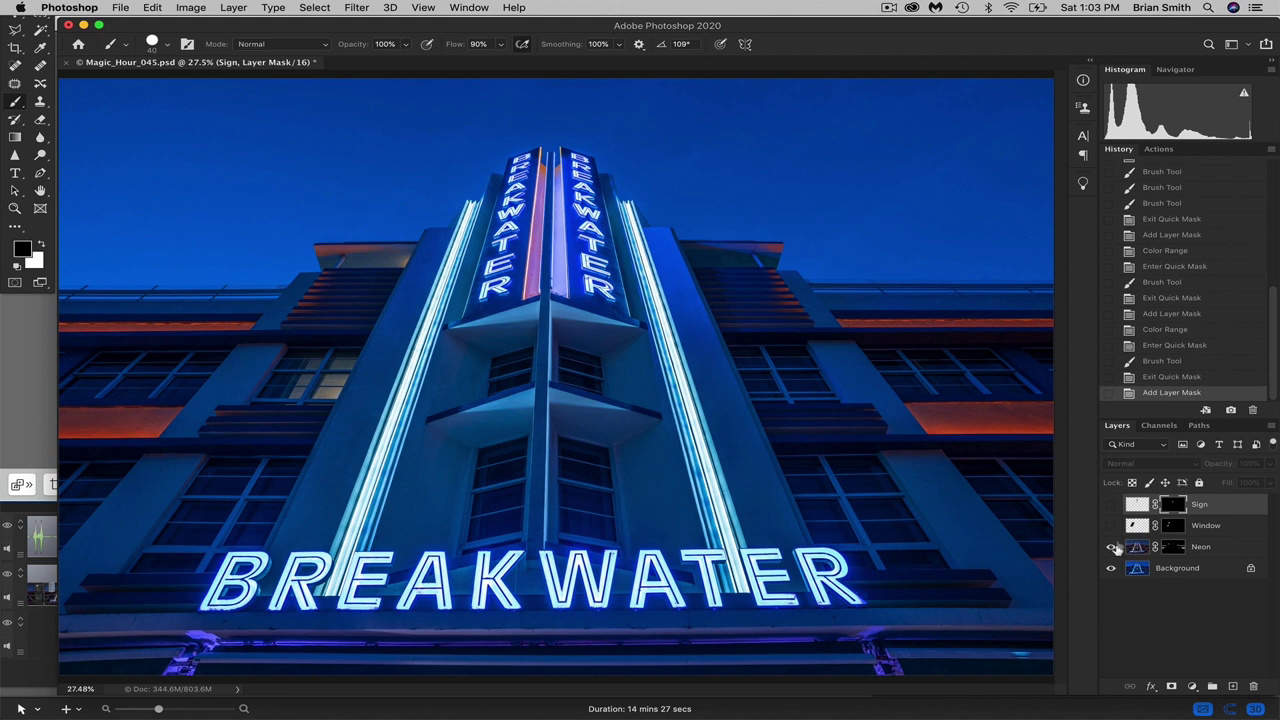
click(1112, 526)
click(1111, 505)
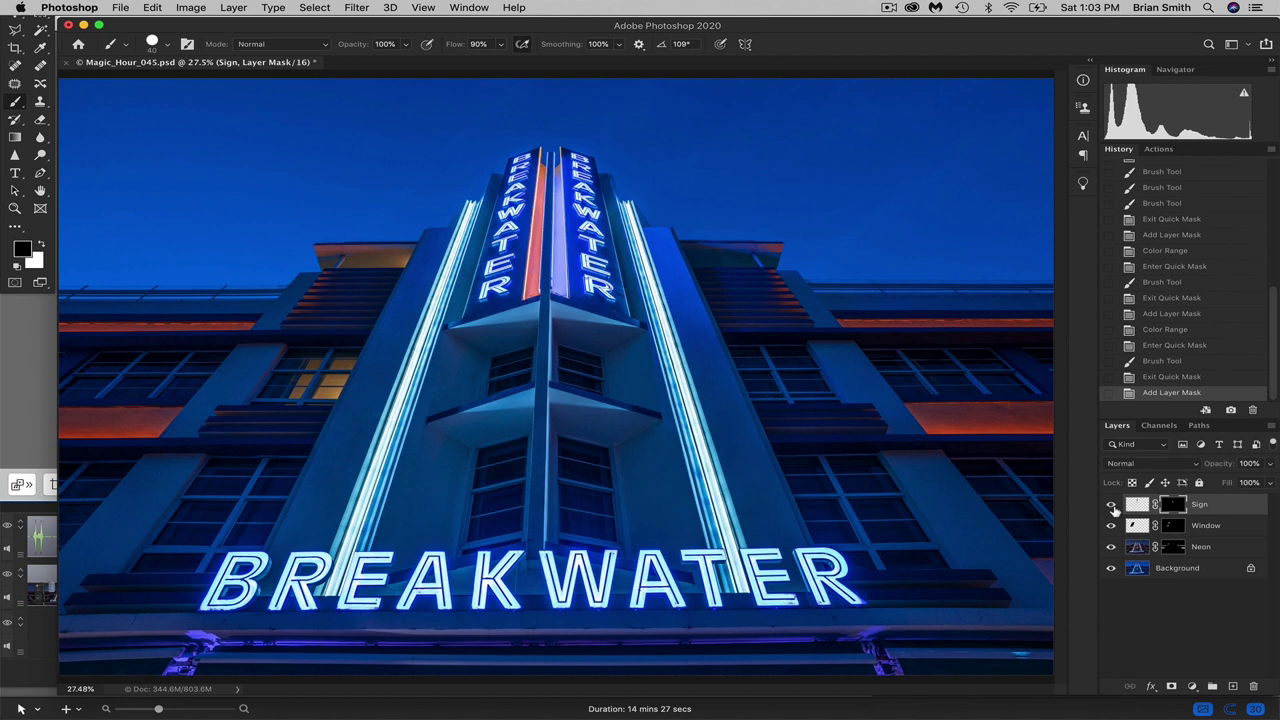
click(1111, 505)
click(1111, 505)
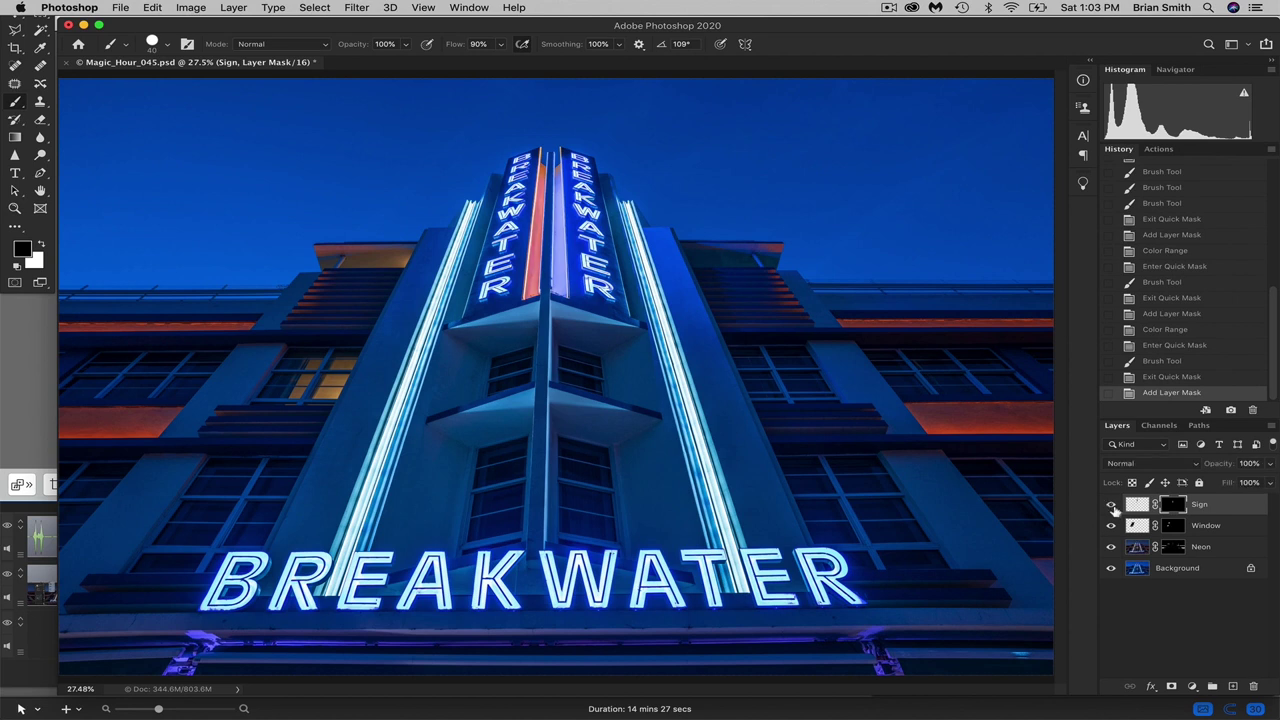
click(1141, 548)
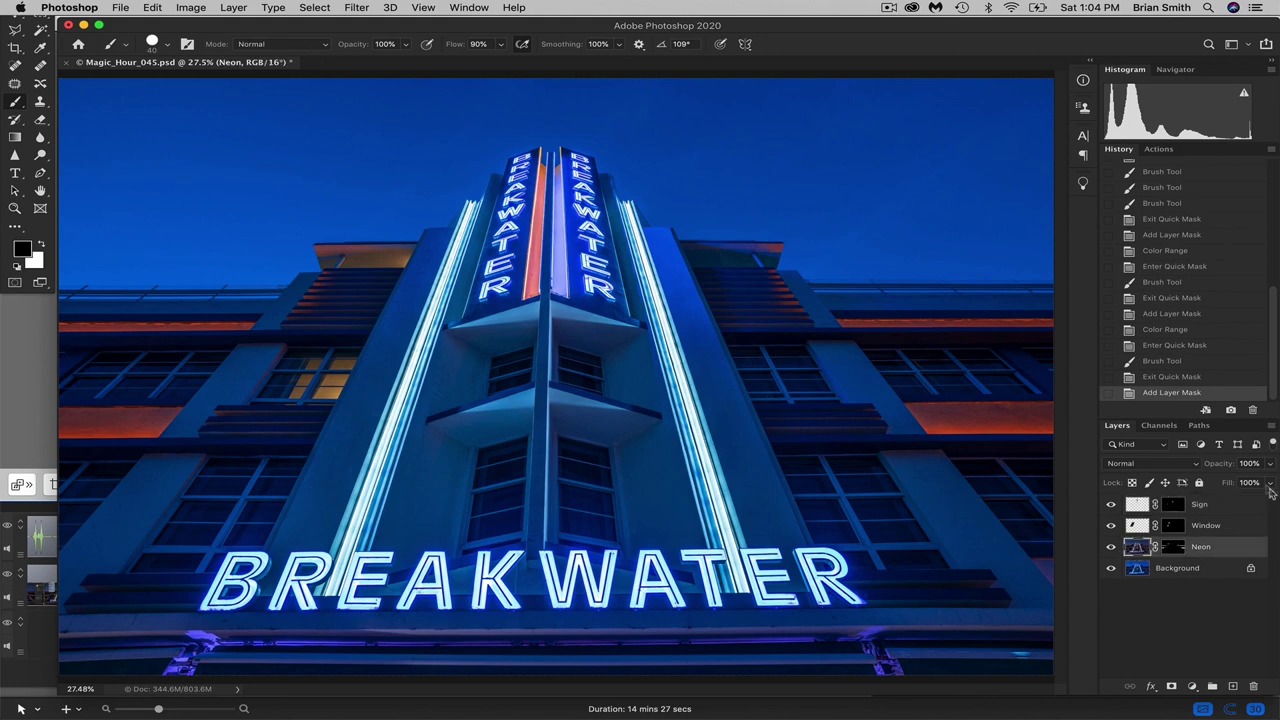
Lower the Neon layer's Fill to 92%
click(1269, 483)
mouse_move(1268, 500)
mouse_down()
mouse_move(1243, 500)
mouse_move(1265, 503)
mouse_up()
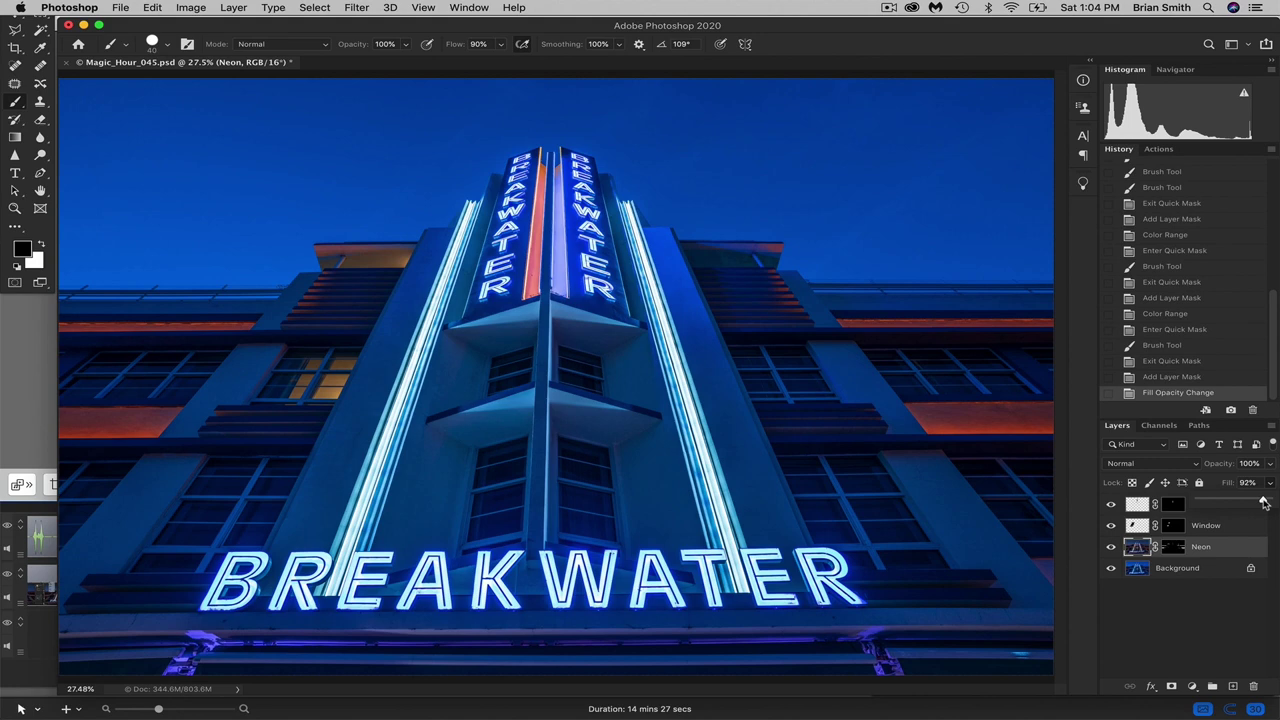
drag(1265, 503, 1263, 503)
click(1206, 531)
Select the Window layer and lower its Fill opacity slider
click(1206, 531)
click(1271, 483)
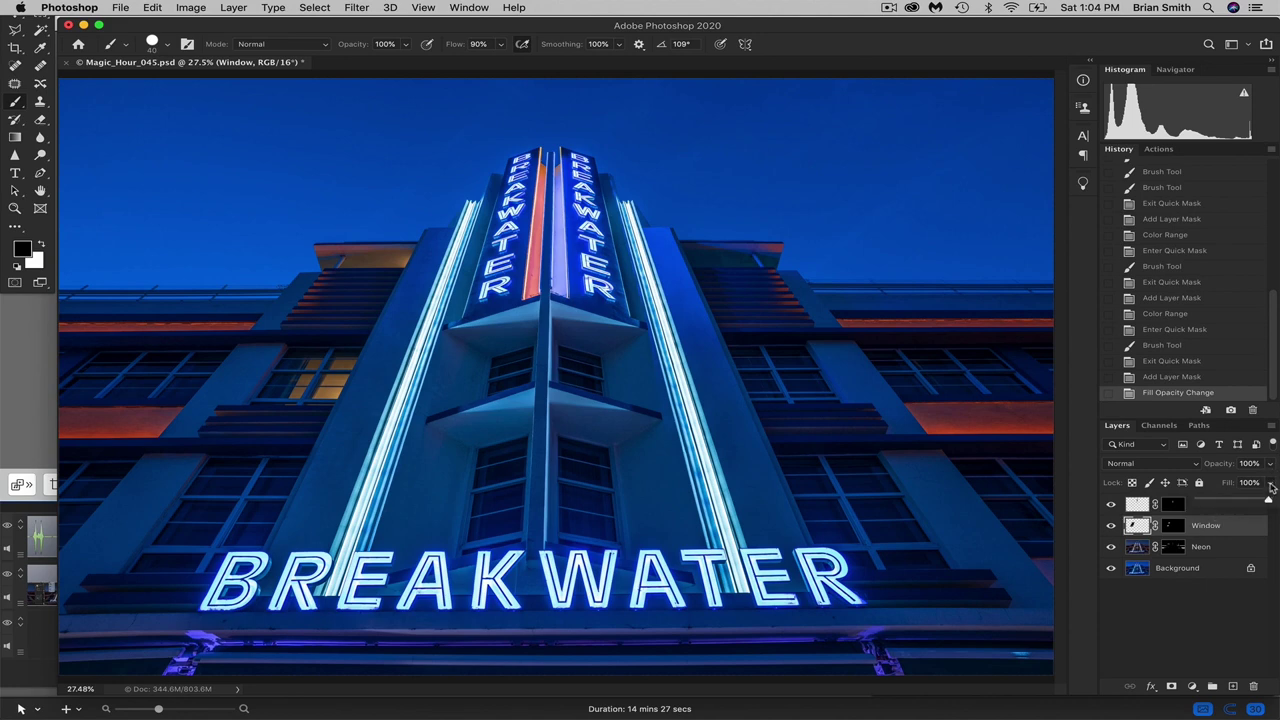
mouse_move(1268, 500)
mouse_down()
mouse_move(1235, 503)
mouse_move(1272, 503)
mouse_up()
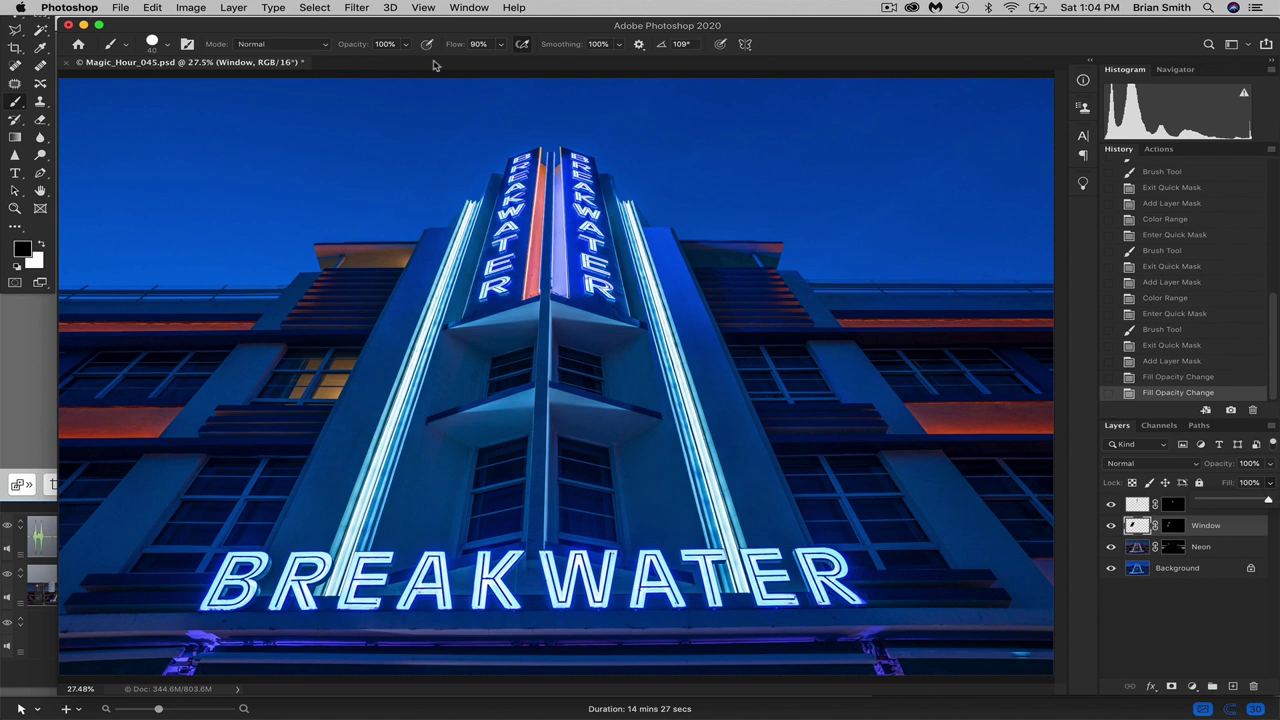
click(192, 8)
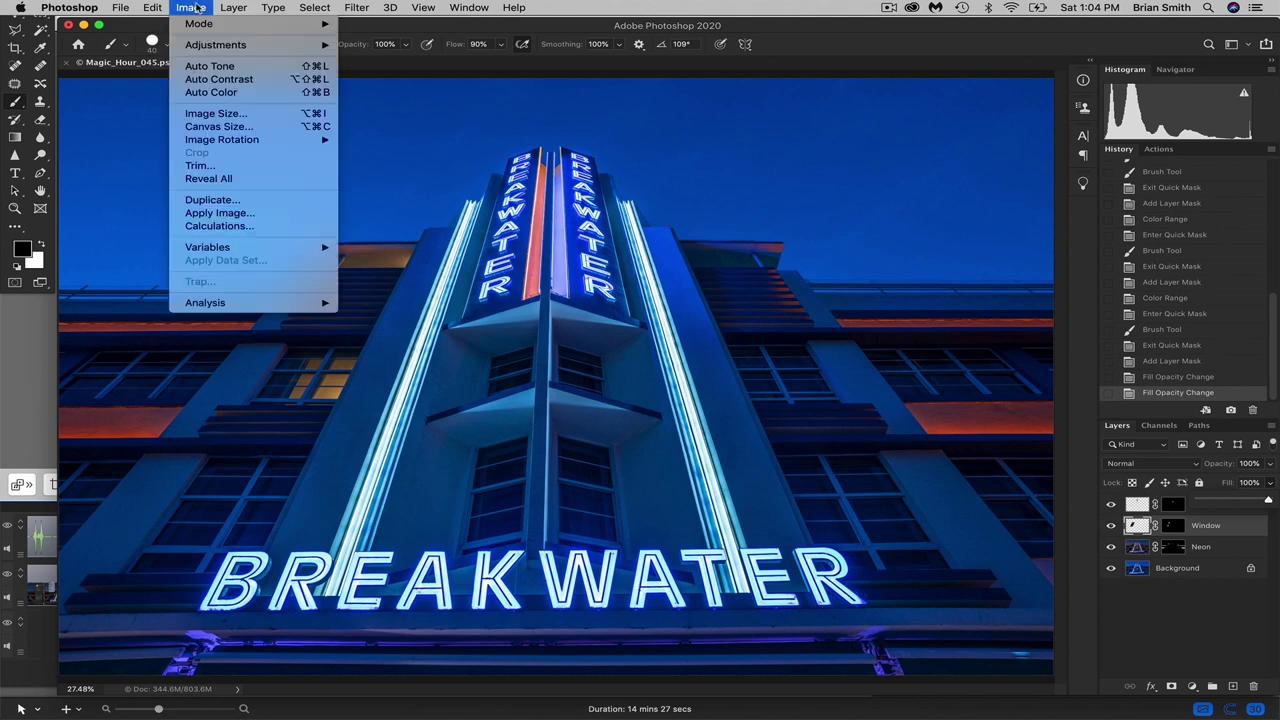
Duplicate the Window layer to create a Window copy layer
mouse_move(233, 8)
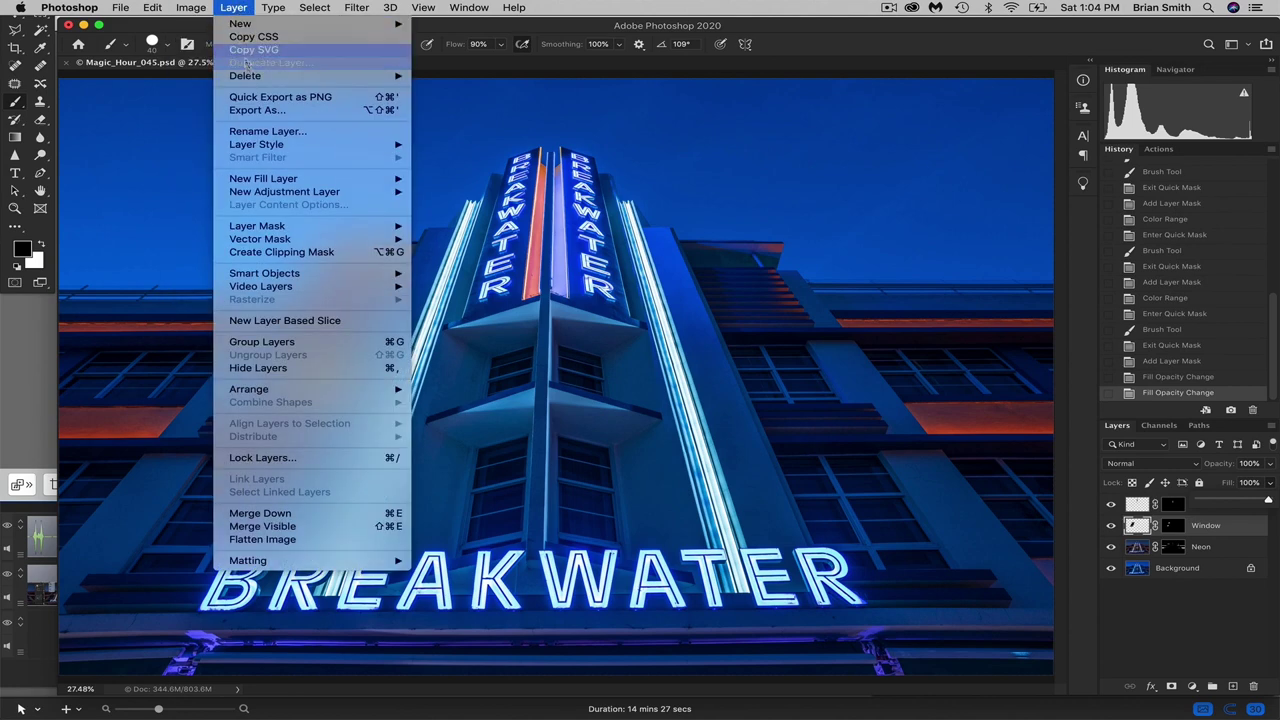
click(247, 64)
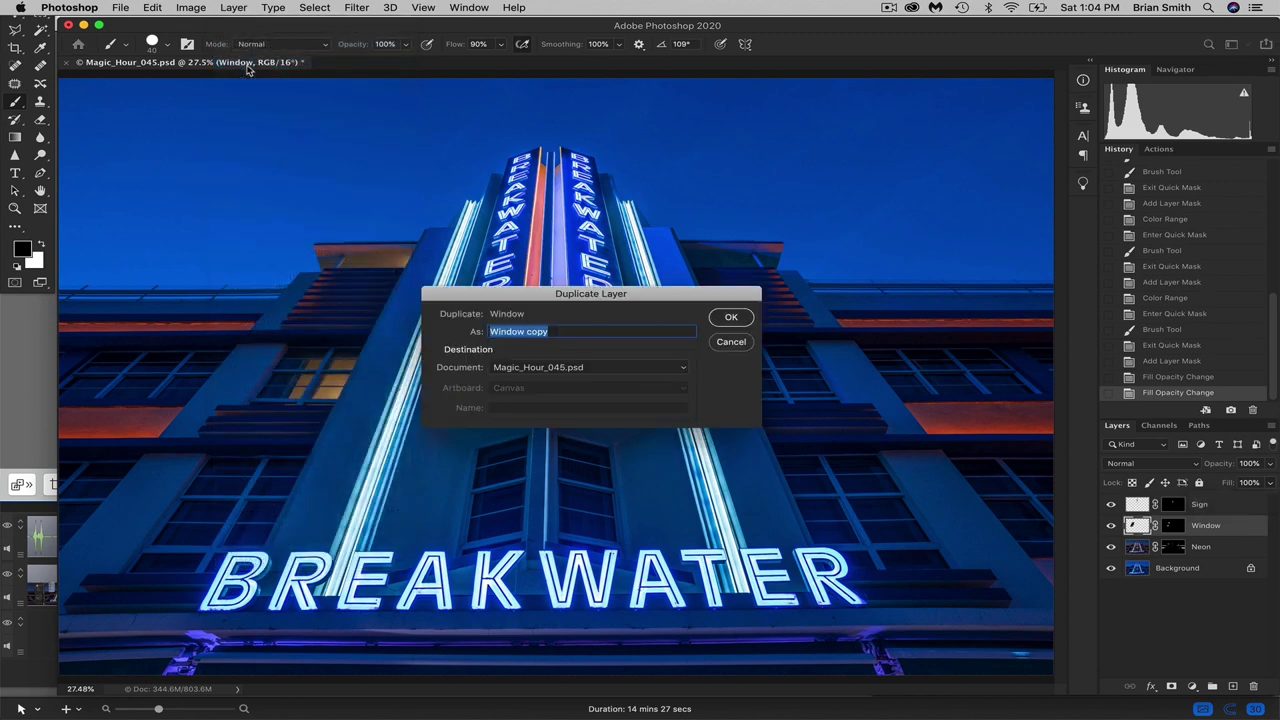
click(731, 317)
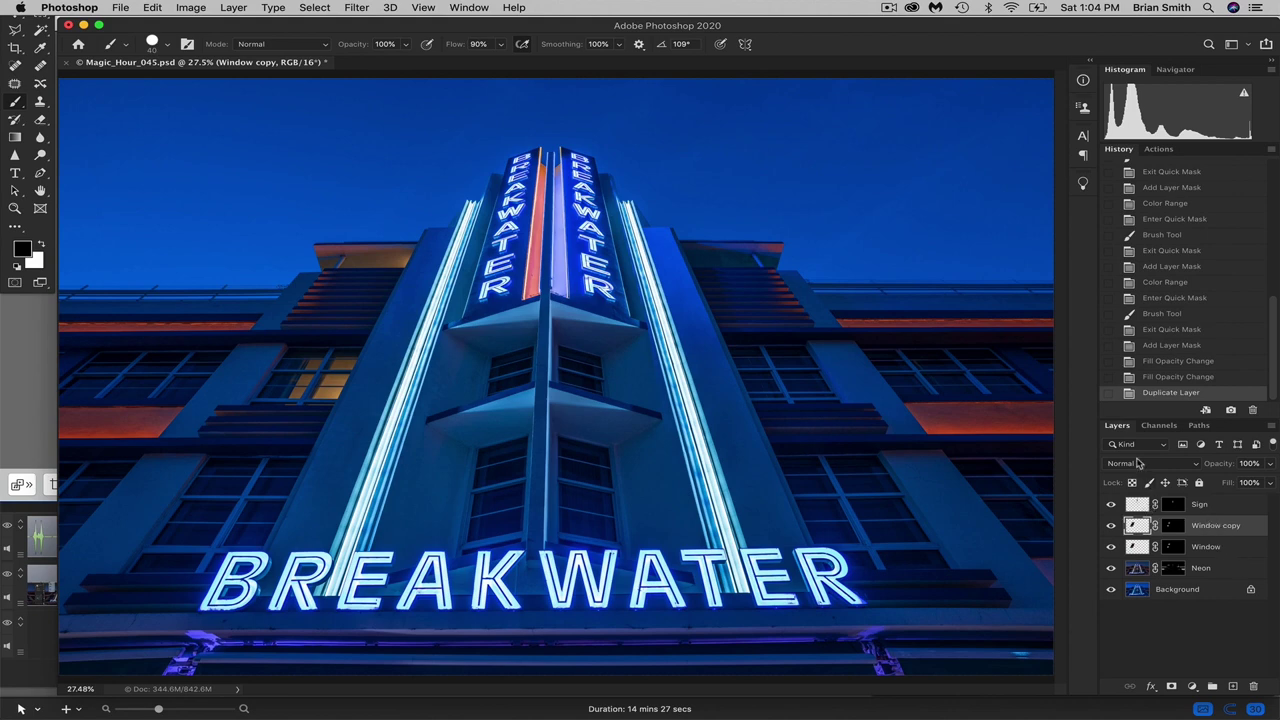
Set Window copy to Screen blending and lower its Fill to about 35%
click(1137, 465)
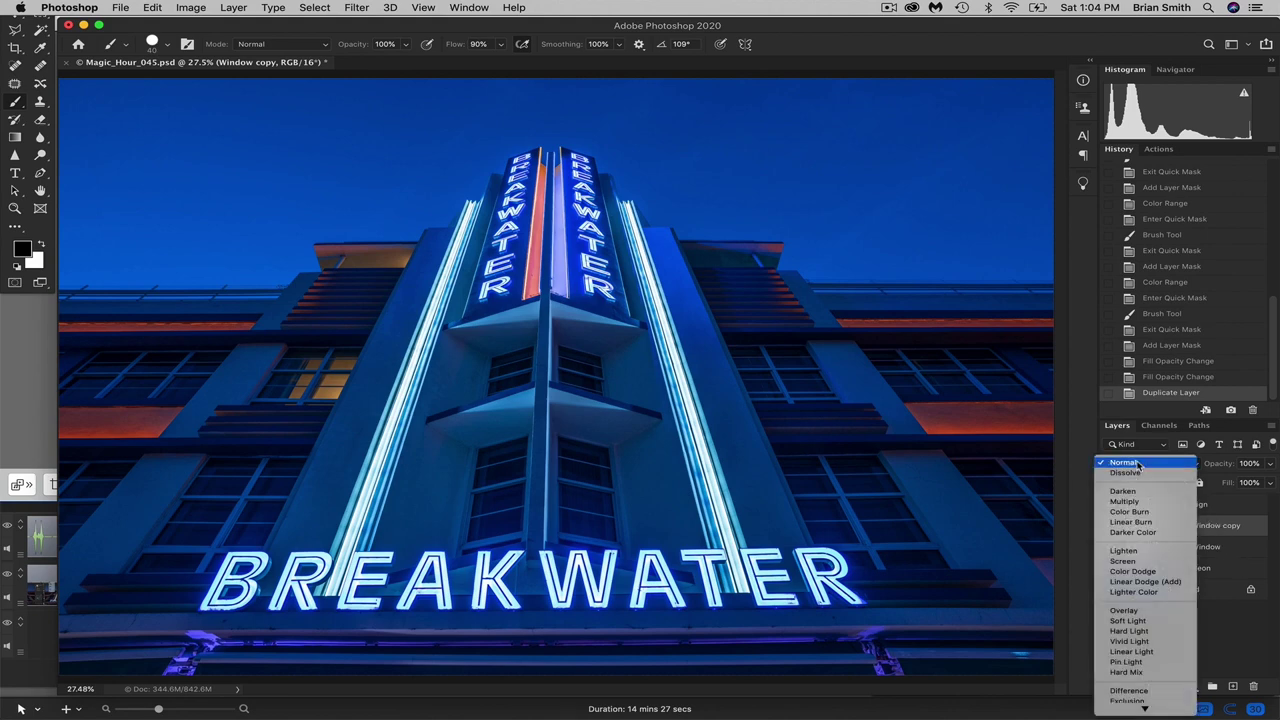
click(1127, 562)
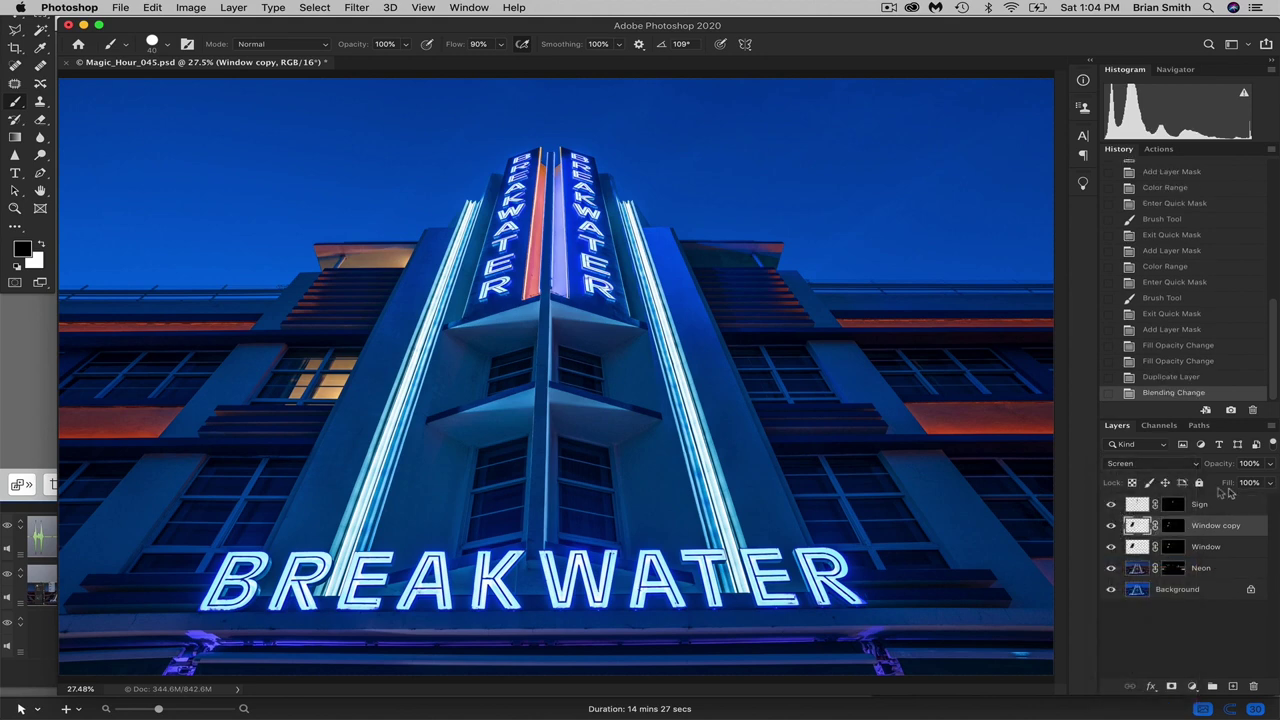
click(1270, 483)
drag(1267, 503, 1229, 508)
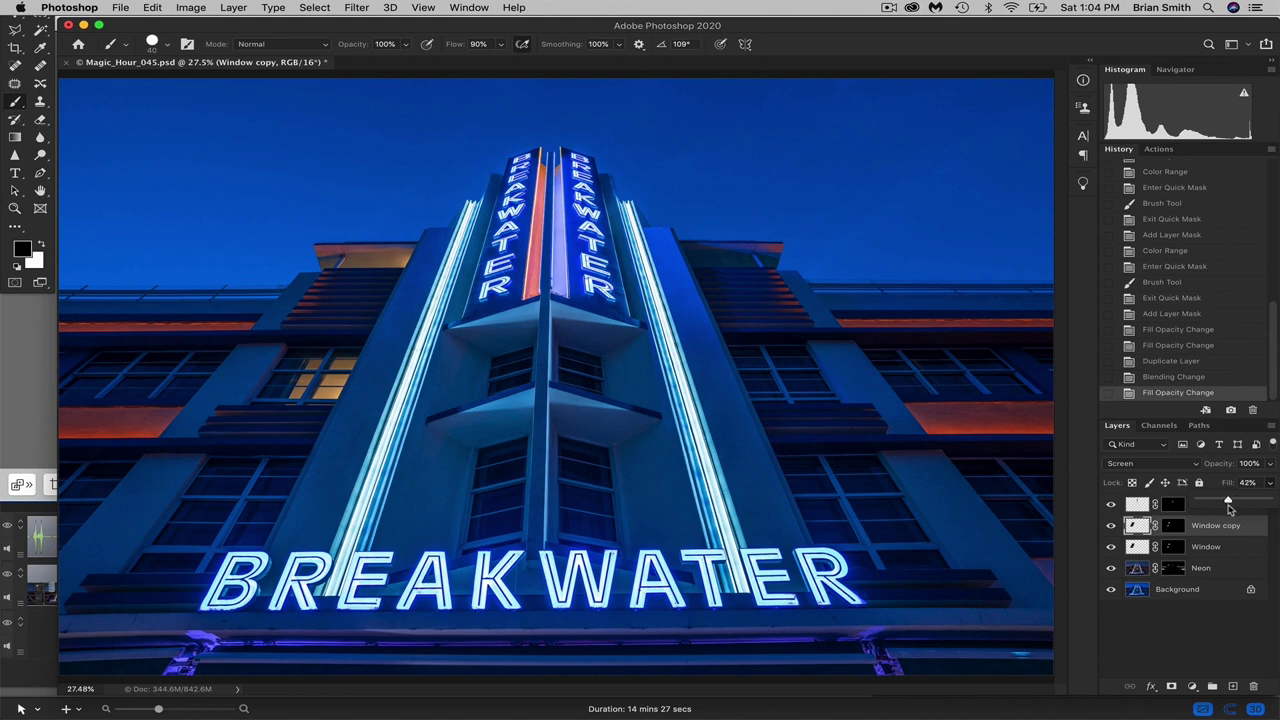
drag(1229, 508, 1223, 506)
click(1111, 505)
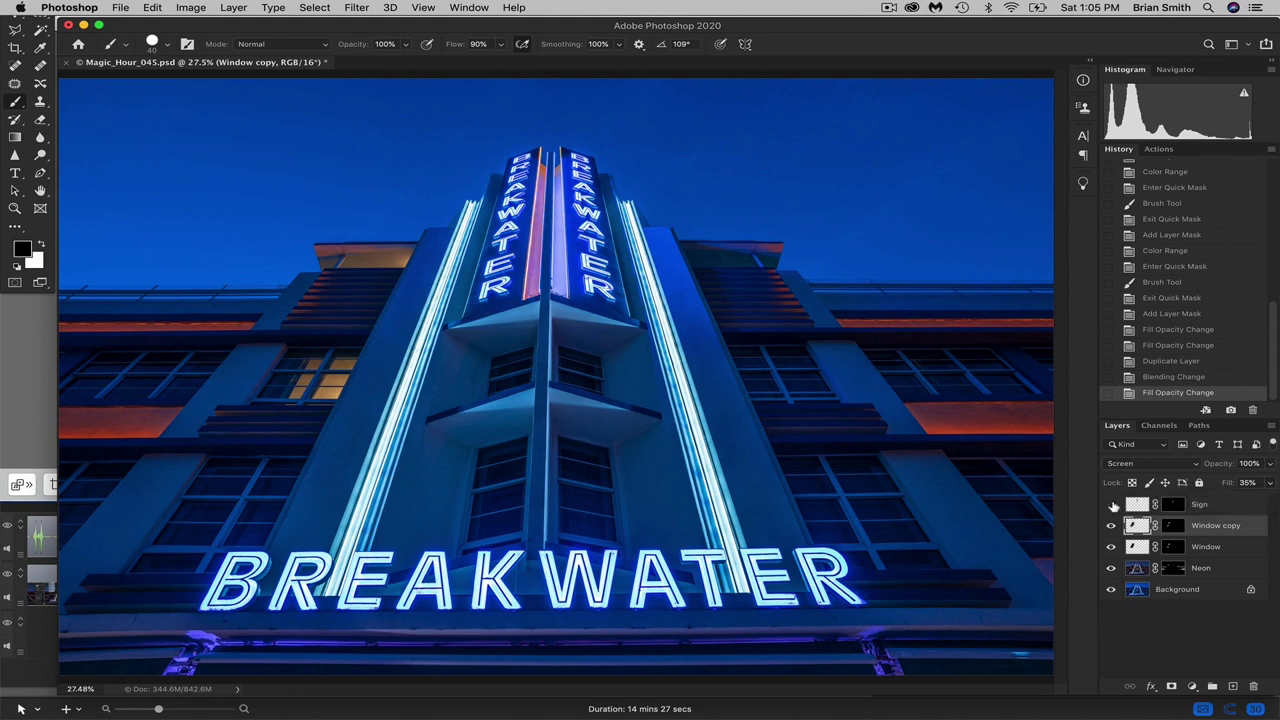
click(1111, 505)
click(1112, 505)
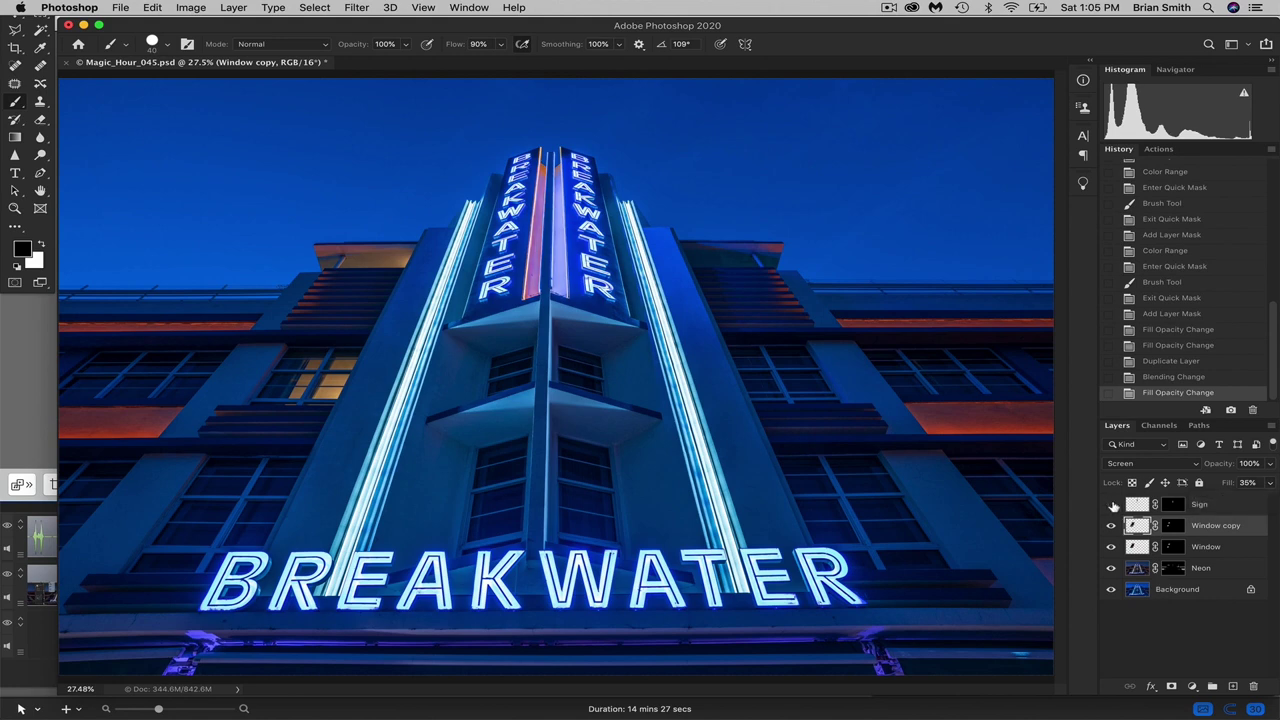
super+click(520, 280)
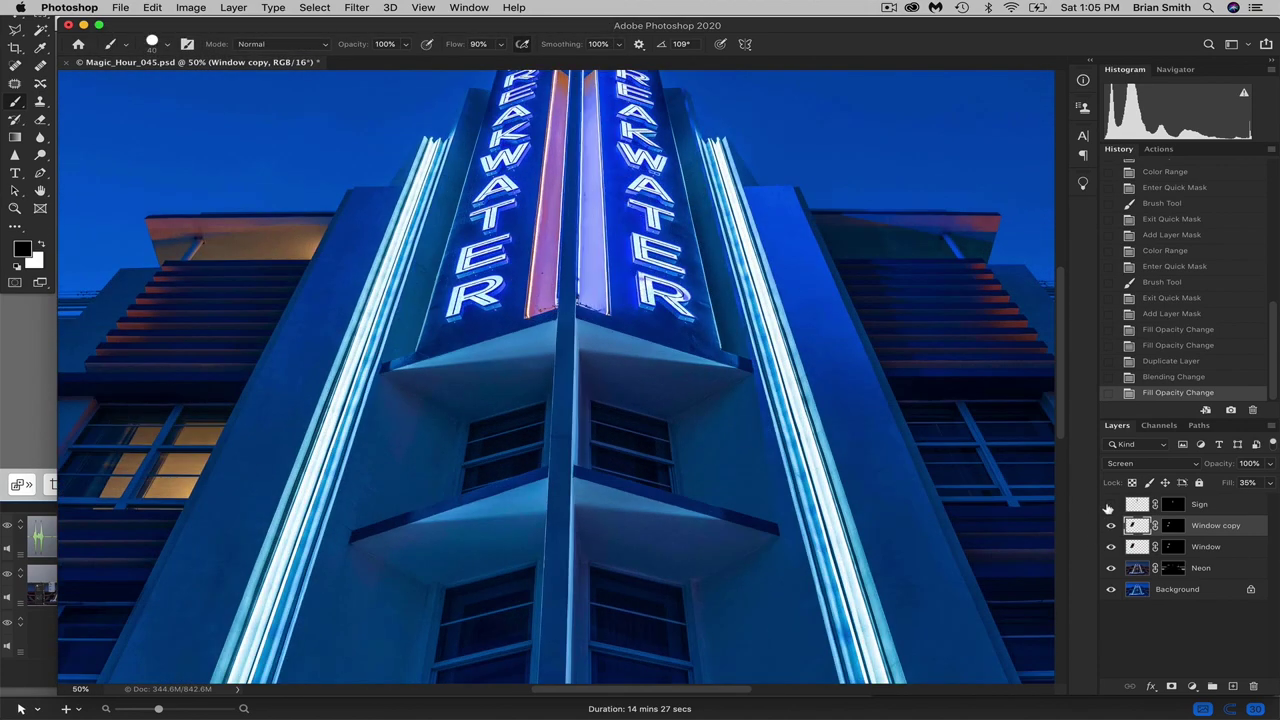
click(1111, 505)
scroll(556, 377, up, 5)
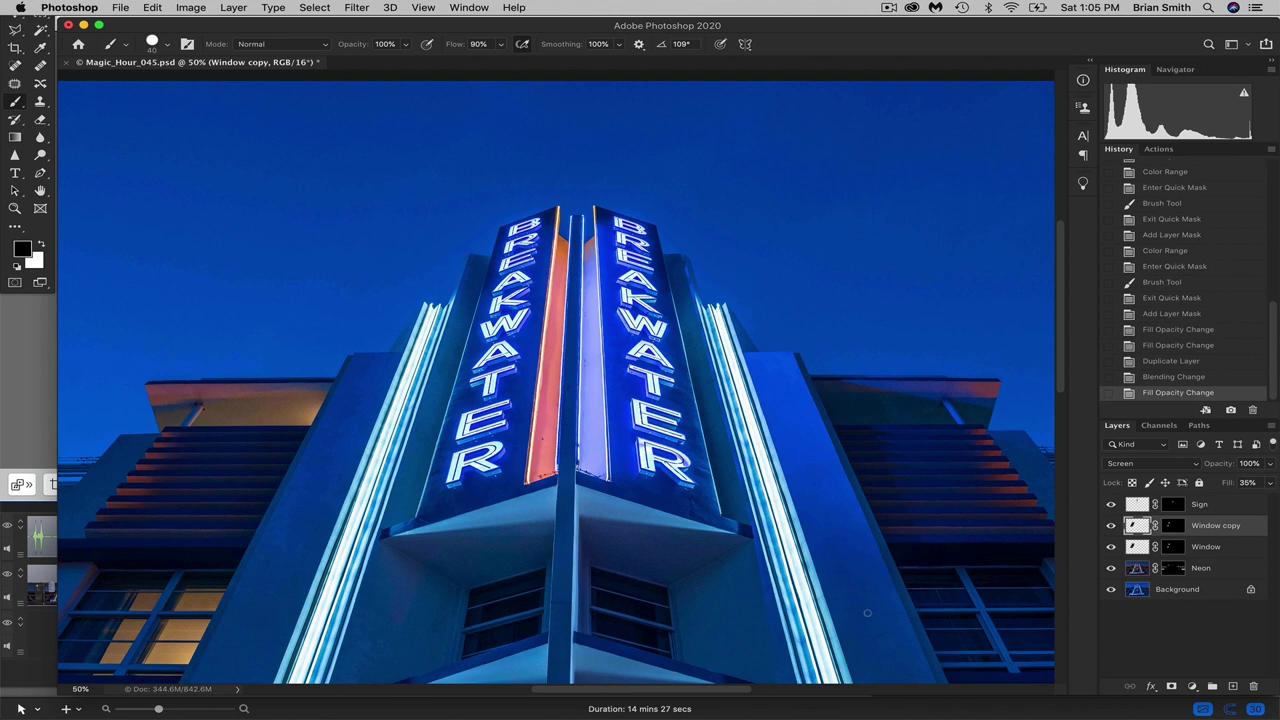
scroll(866, 610, down, 3)
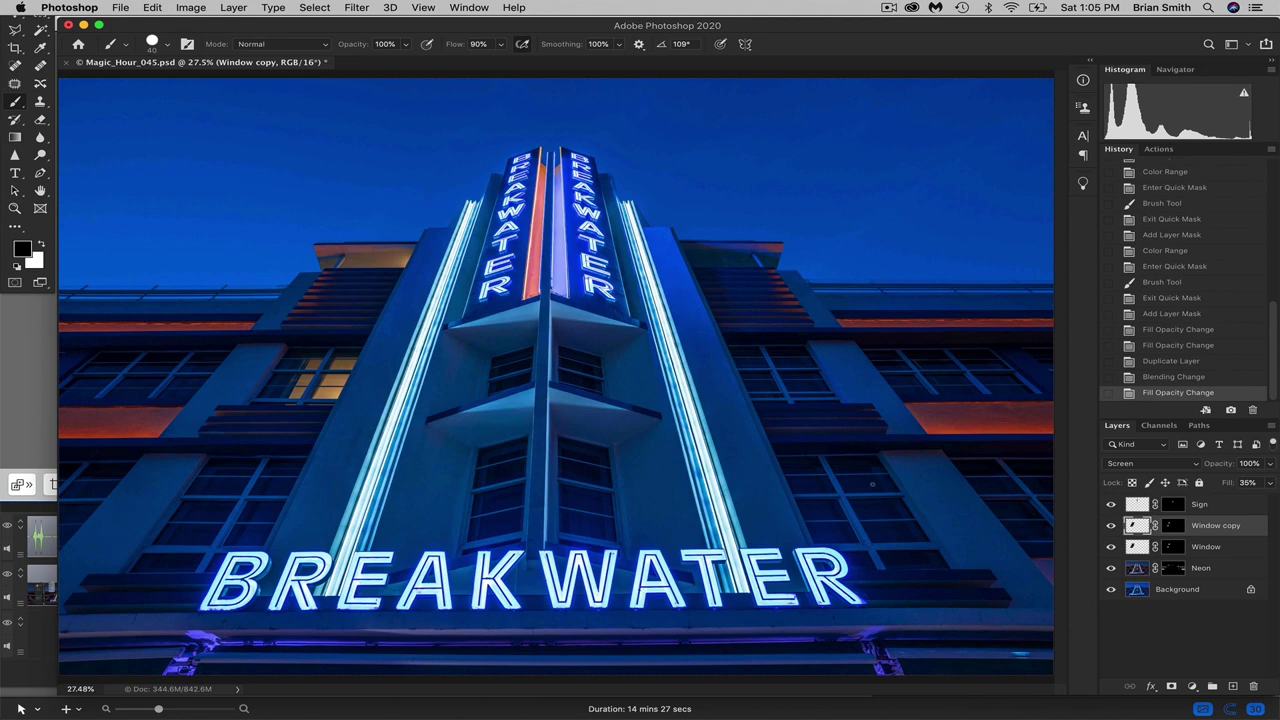
scroll(557, 268, up, 3)
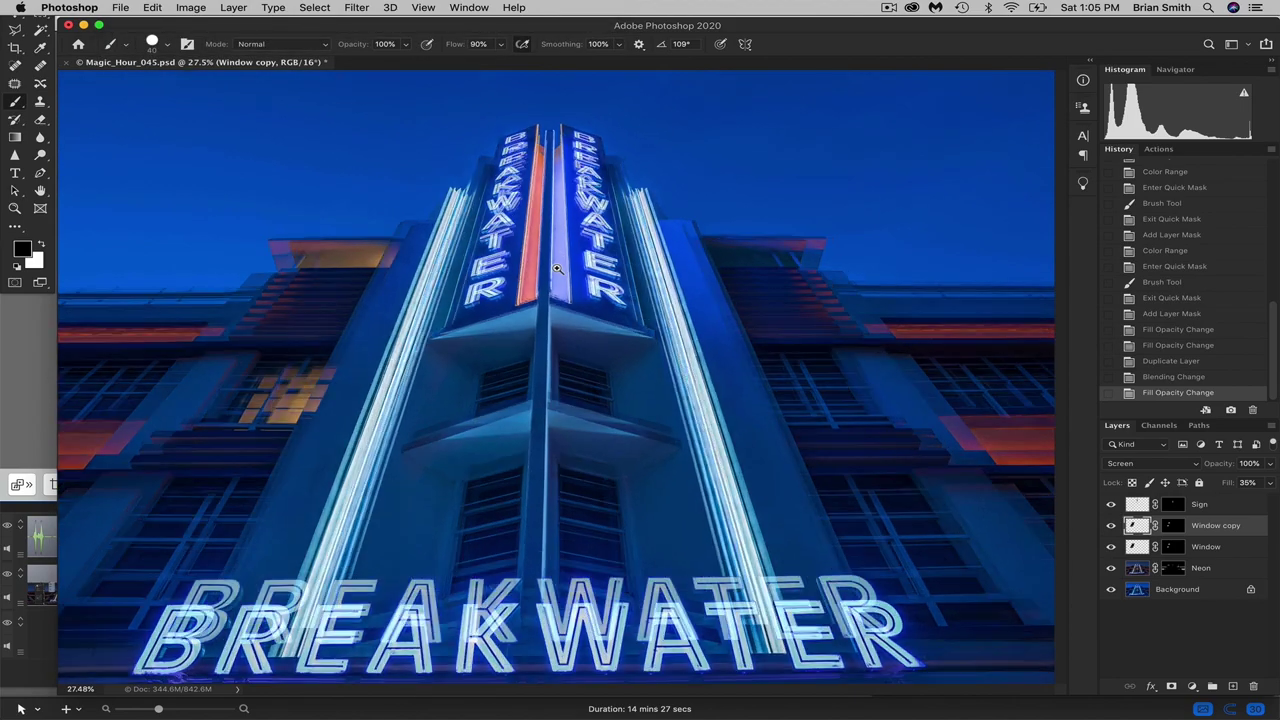
scroll(557, 268, down, 1)
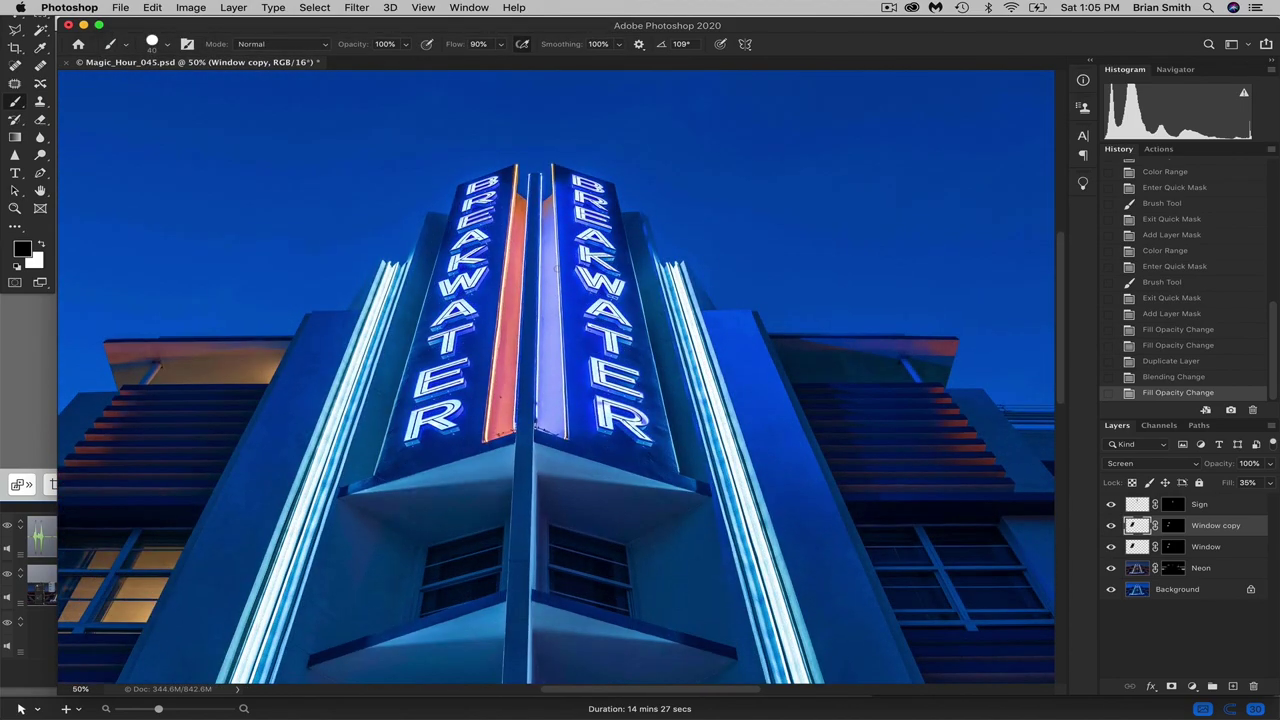
scroll(535, 369, up, 1)
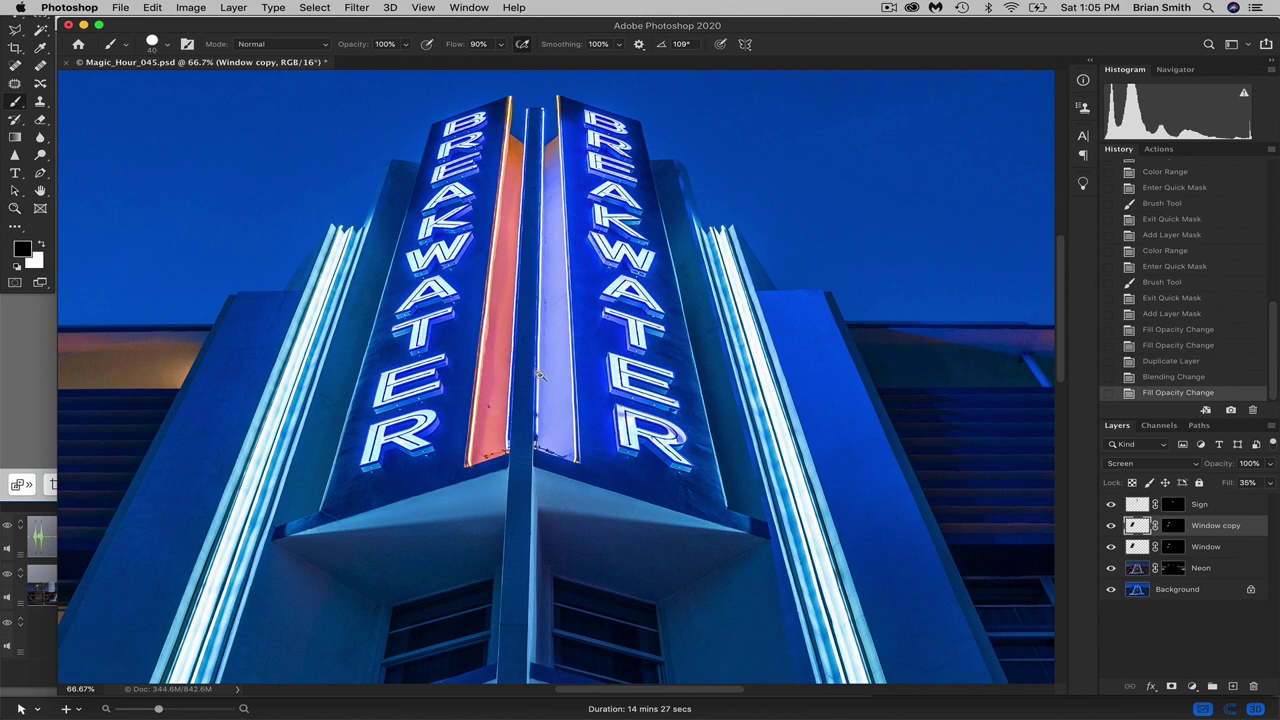
scroll(536, 370, up, 2)
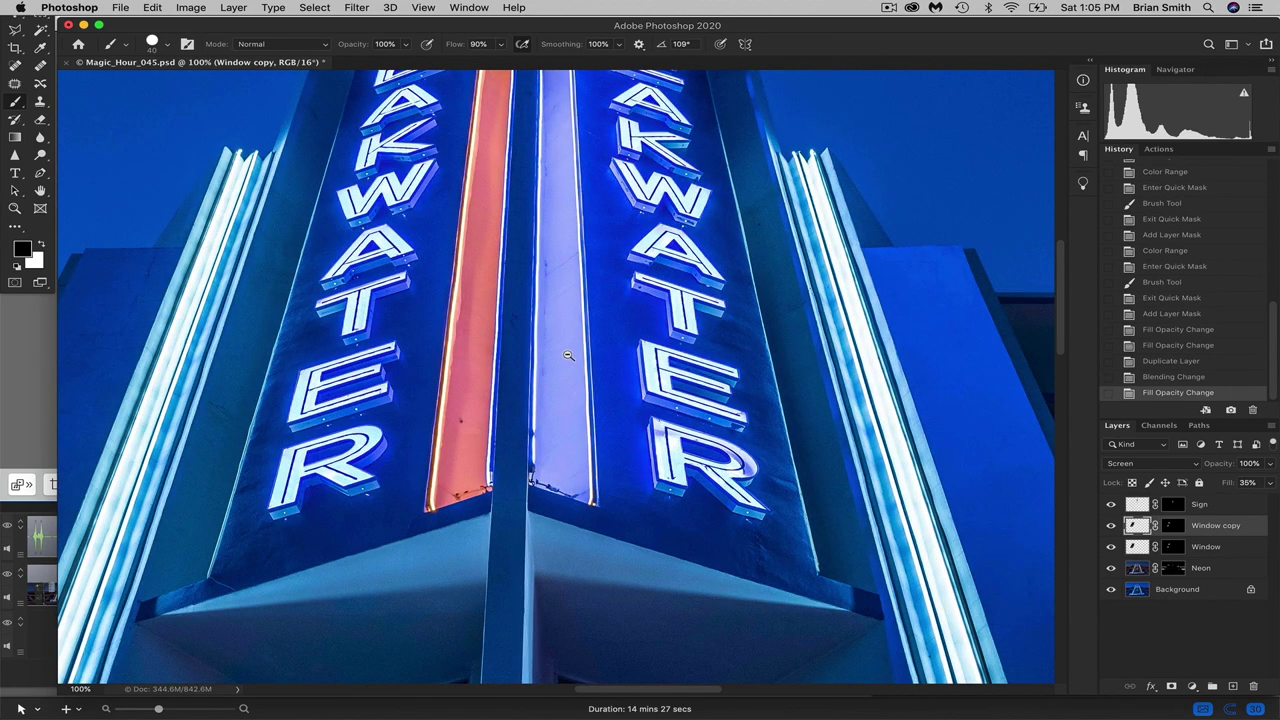
scroll(567, 355, down, 1)
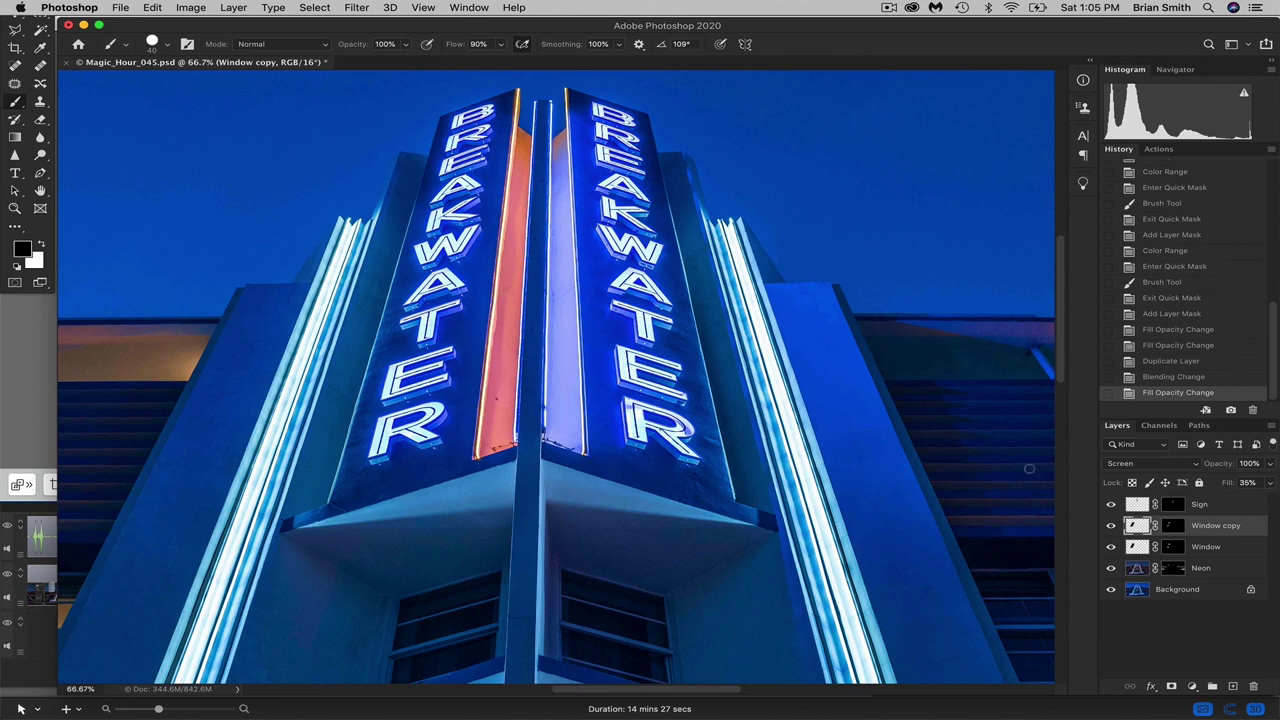
Select the Sign layer and duplicate it, renaming the copy 'Sign R'
click(1234, 552)
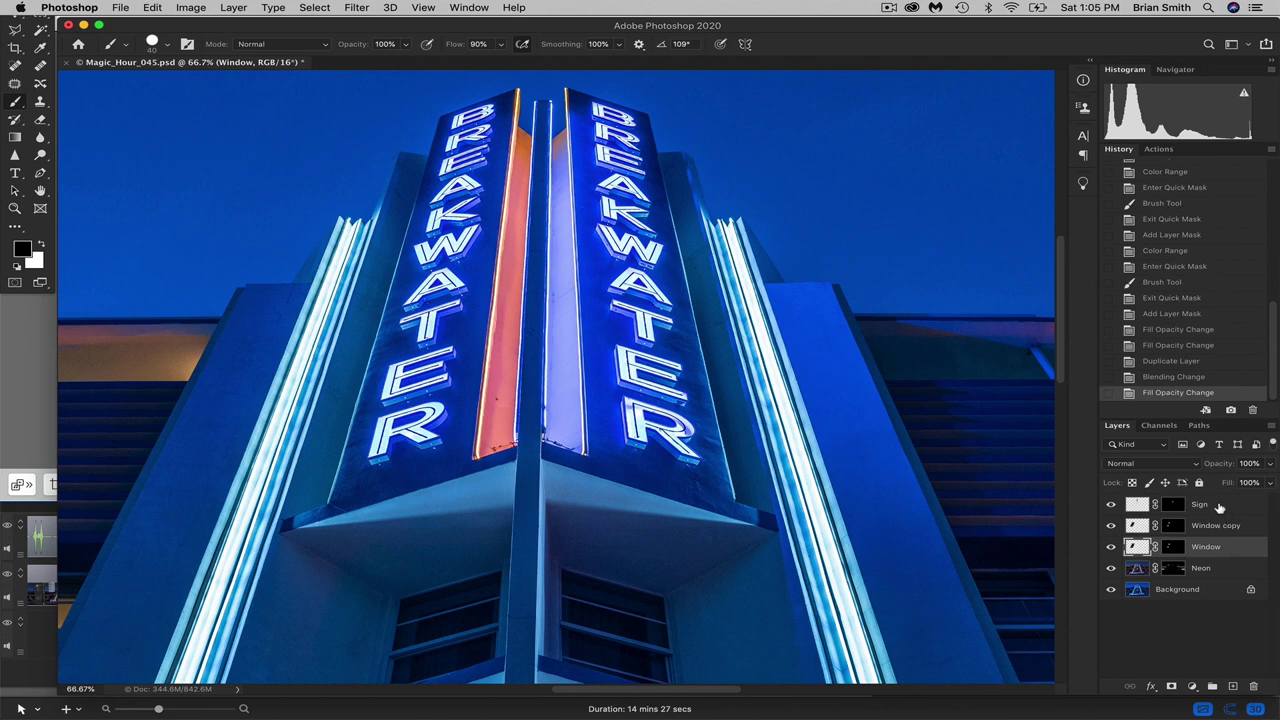
click(1219, 508)
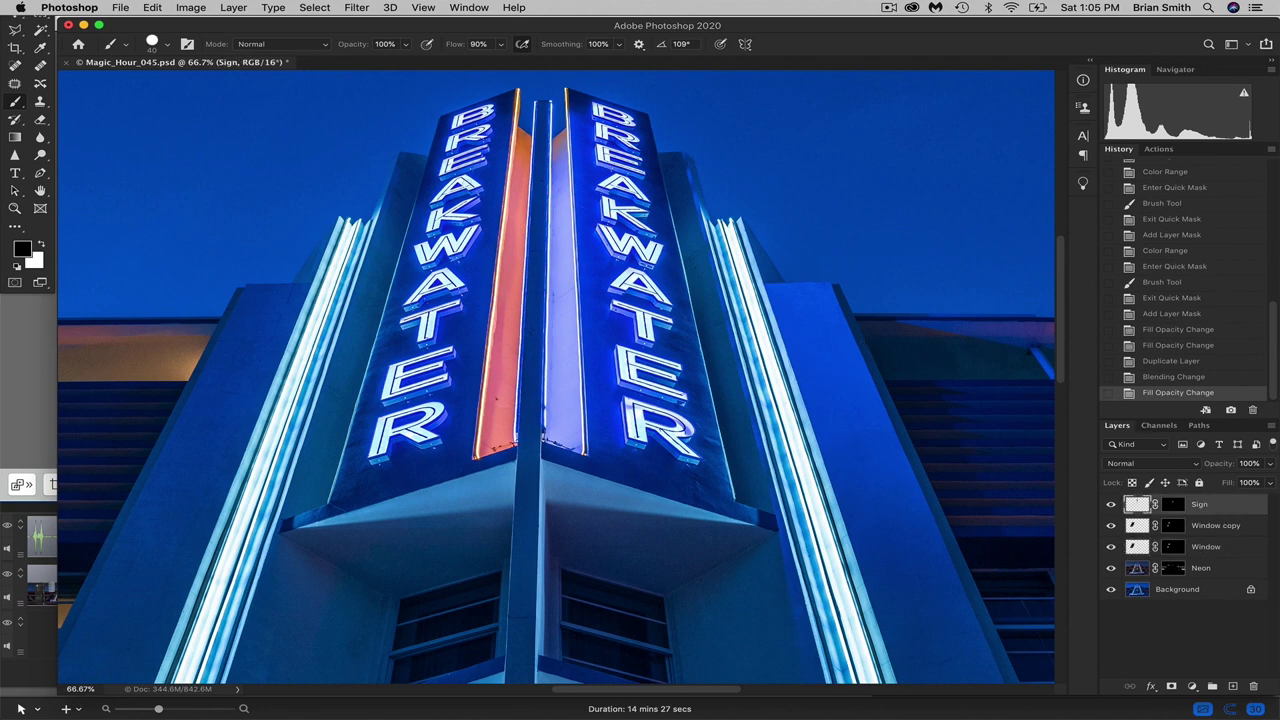
click(228, 7)
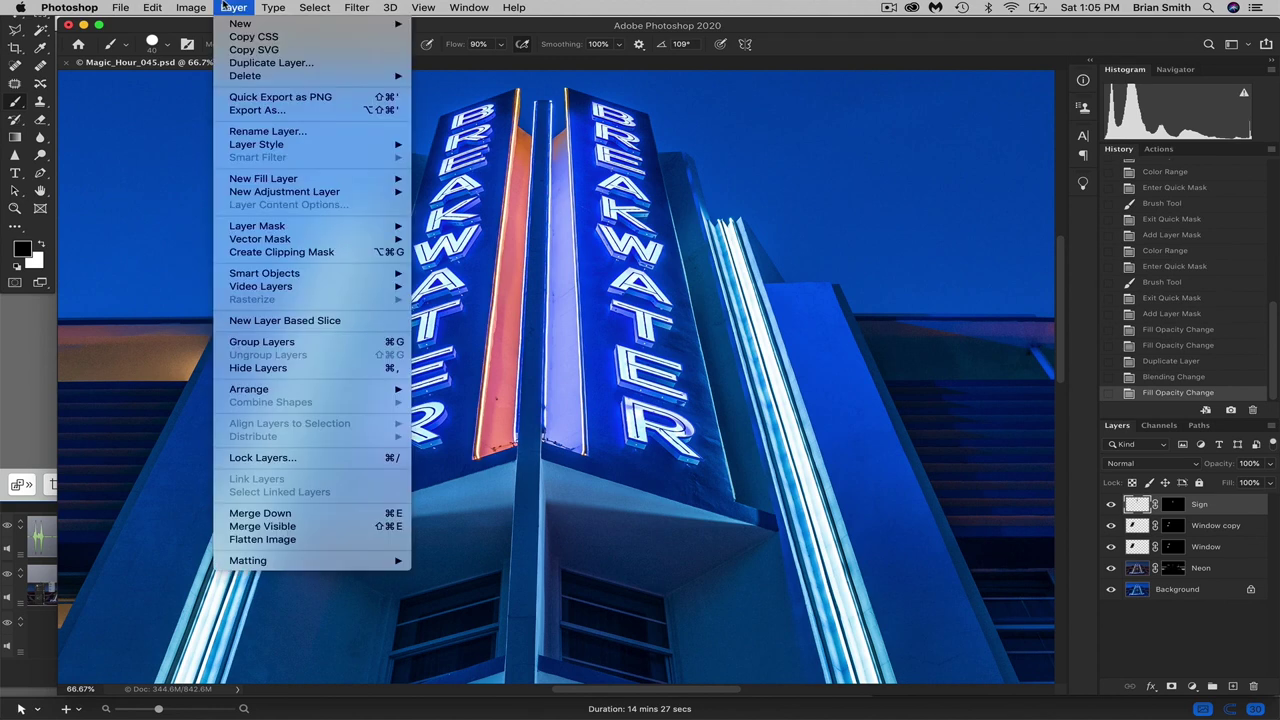
click(246, 63)
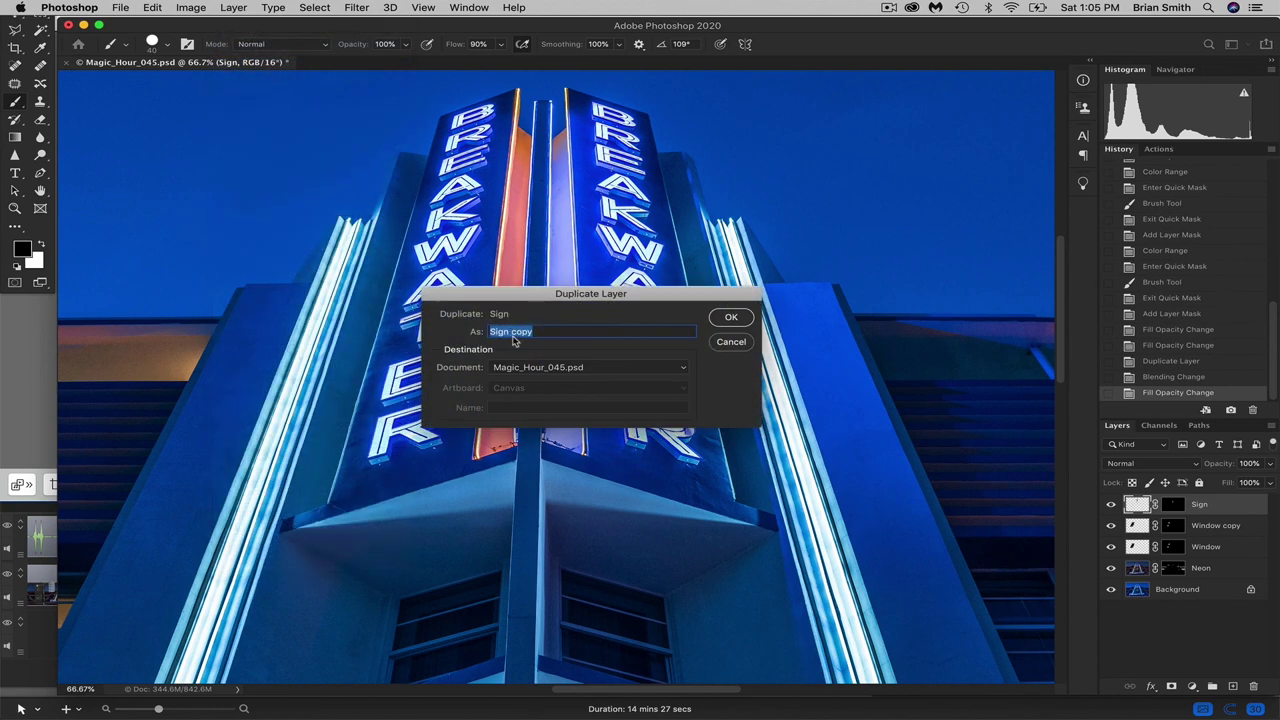
drag(511, 333, 544, 334)
text(R)
click(731, 317)
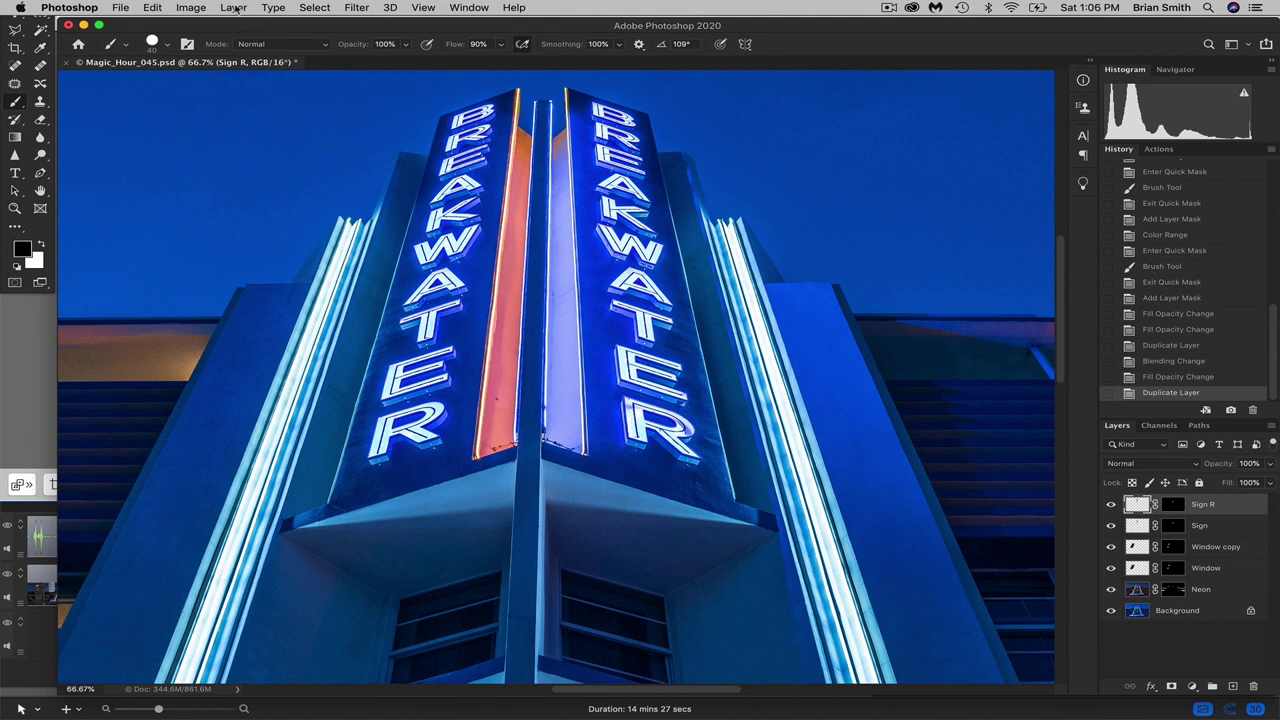
Flip the Sign R layer horizontally
click(188, 9)
mouse_move(152, 8)
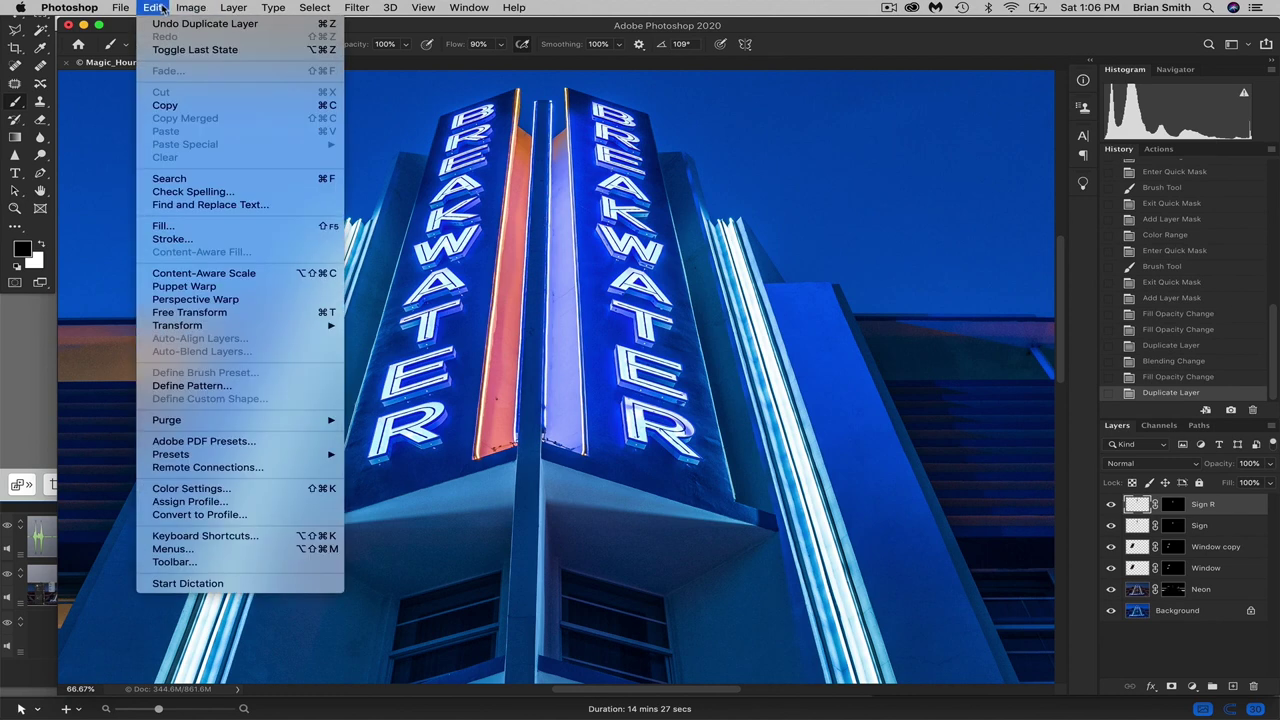
mouse_move(203, 328)
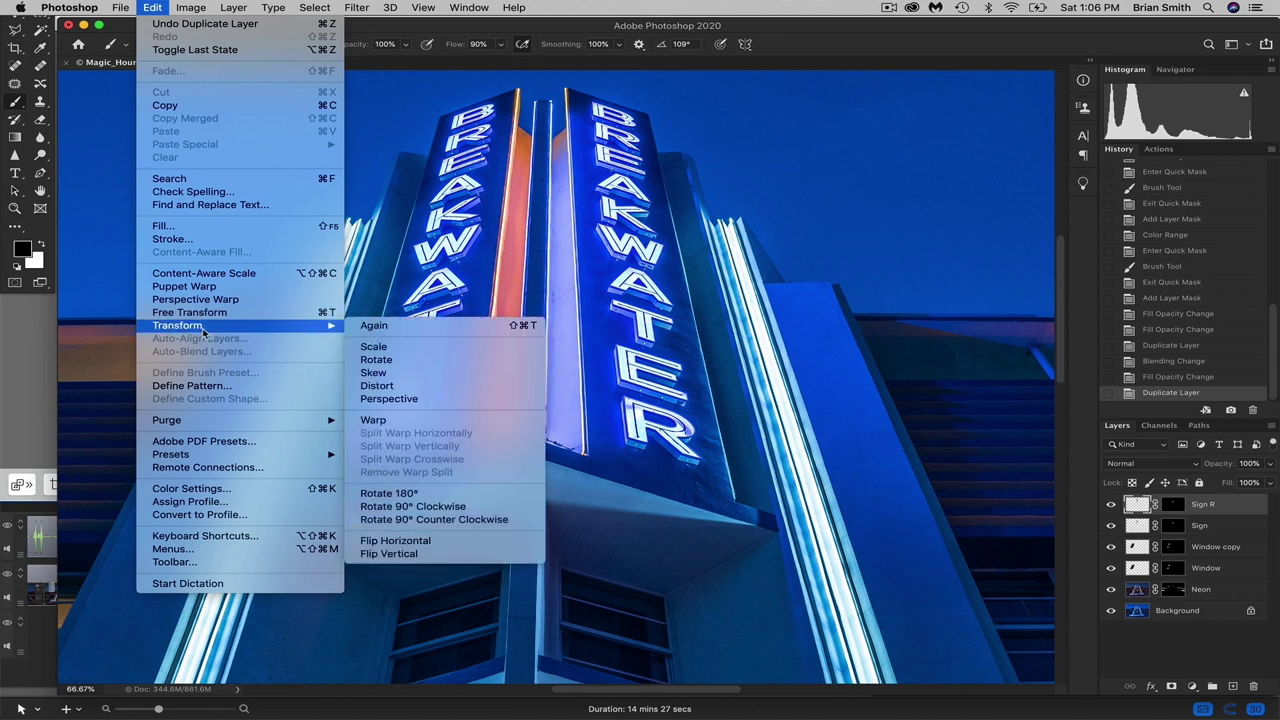
click(449, 546)
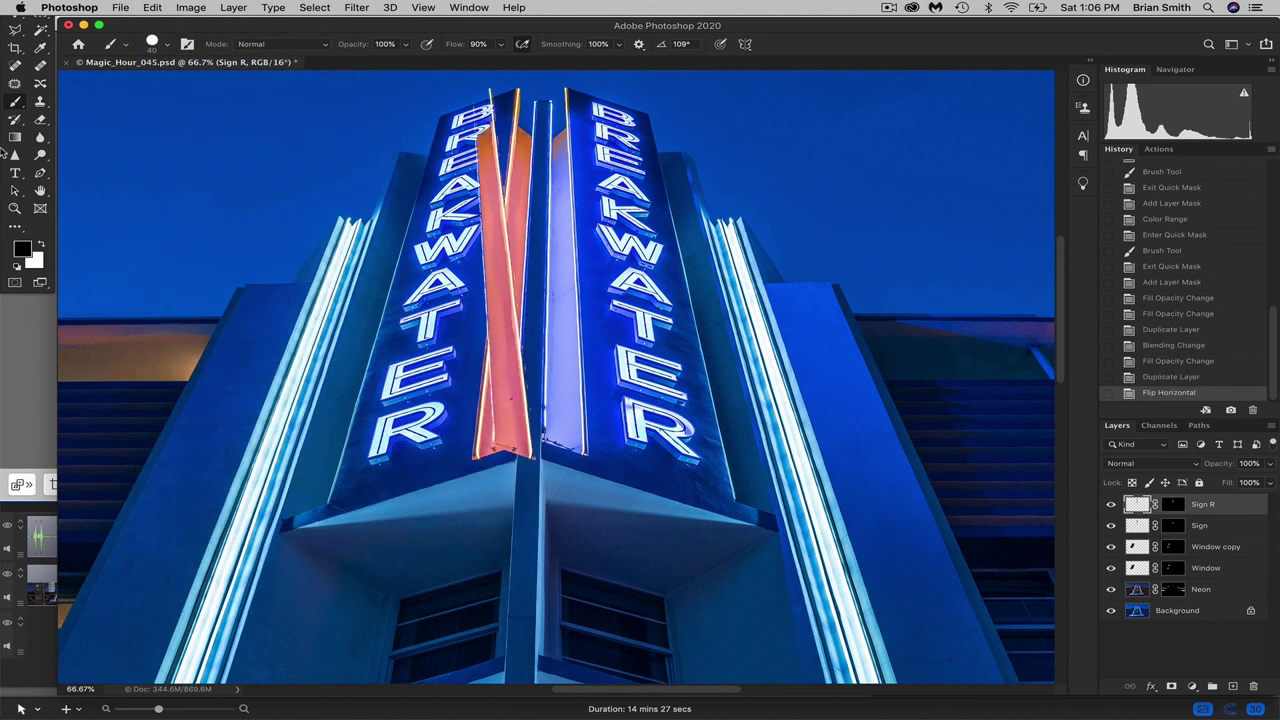
Shift Sign R to the right and rotate it about 3.23° to match the orange neon bars
click(17, 25)
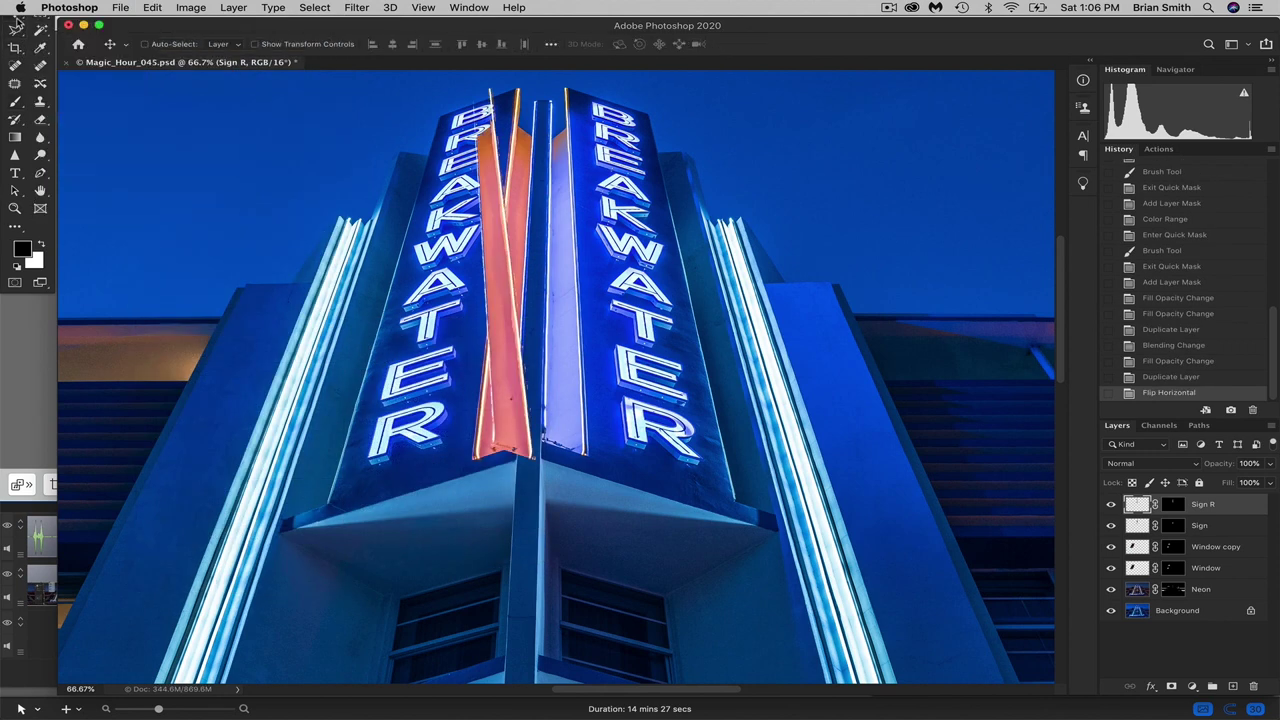
drag(403, 221, 461, 215)
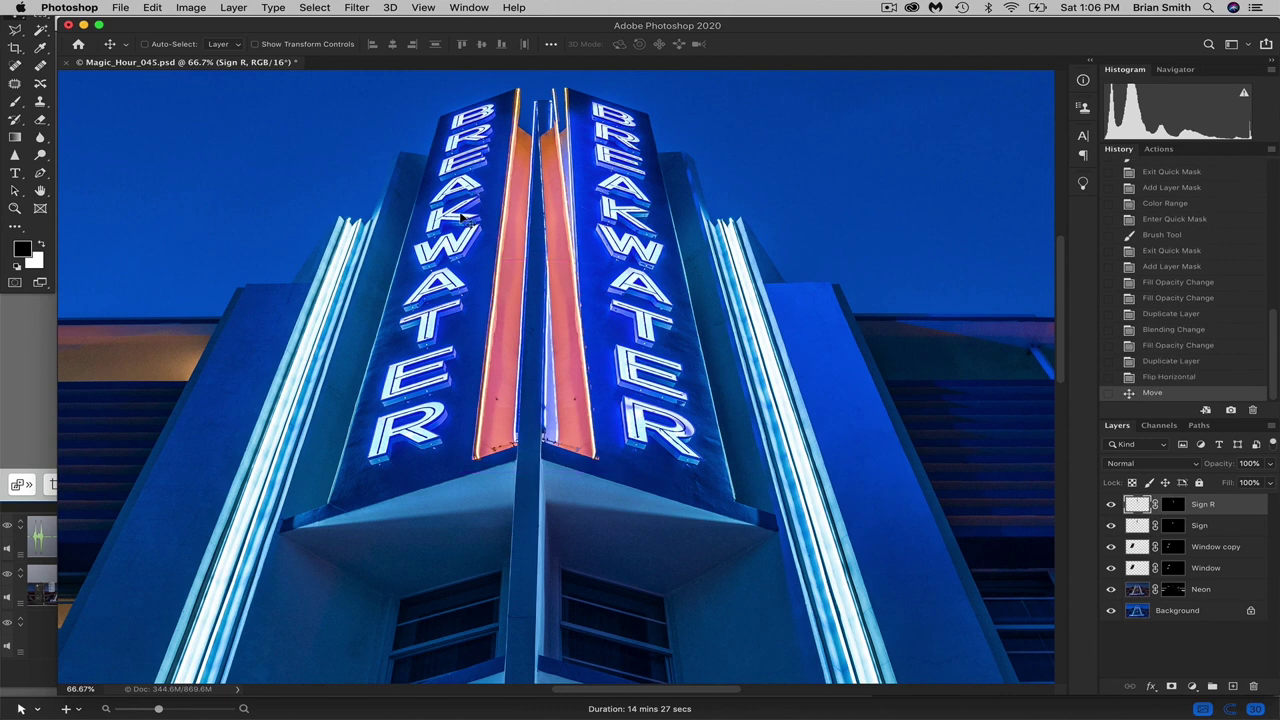
key(super+t)
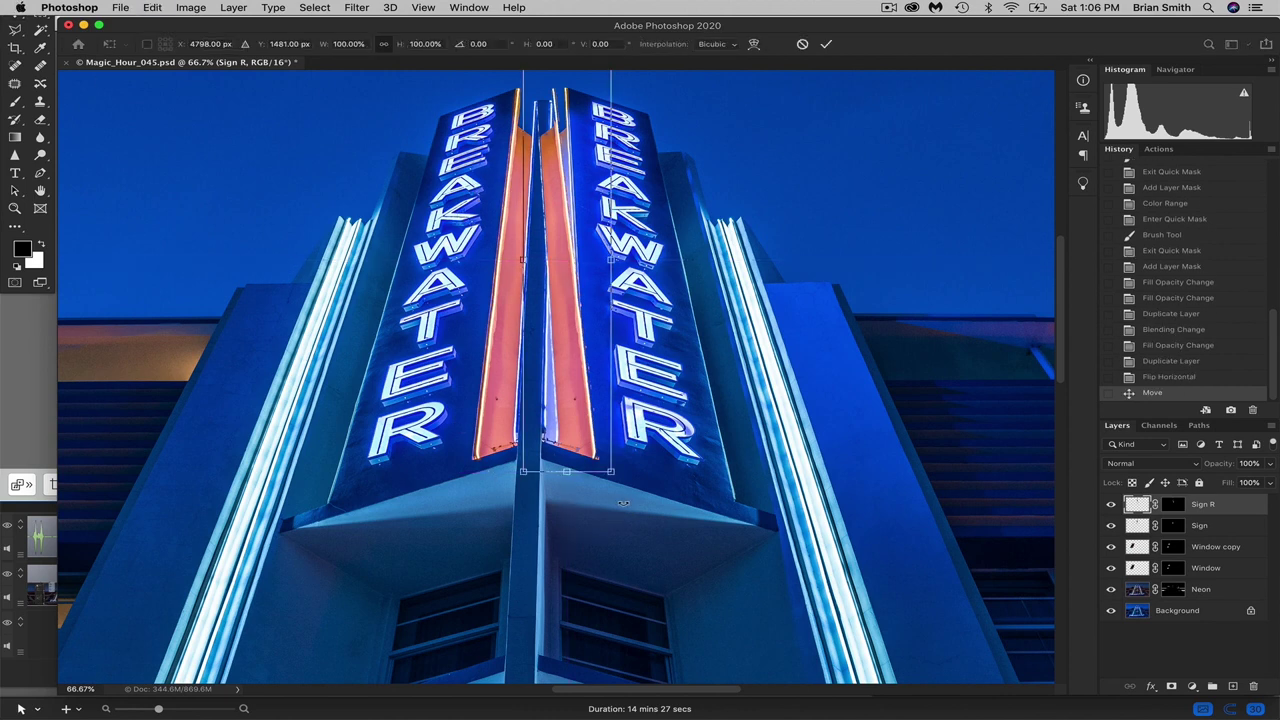
drag(623, 503, 613, 505)
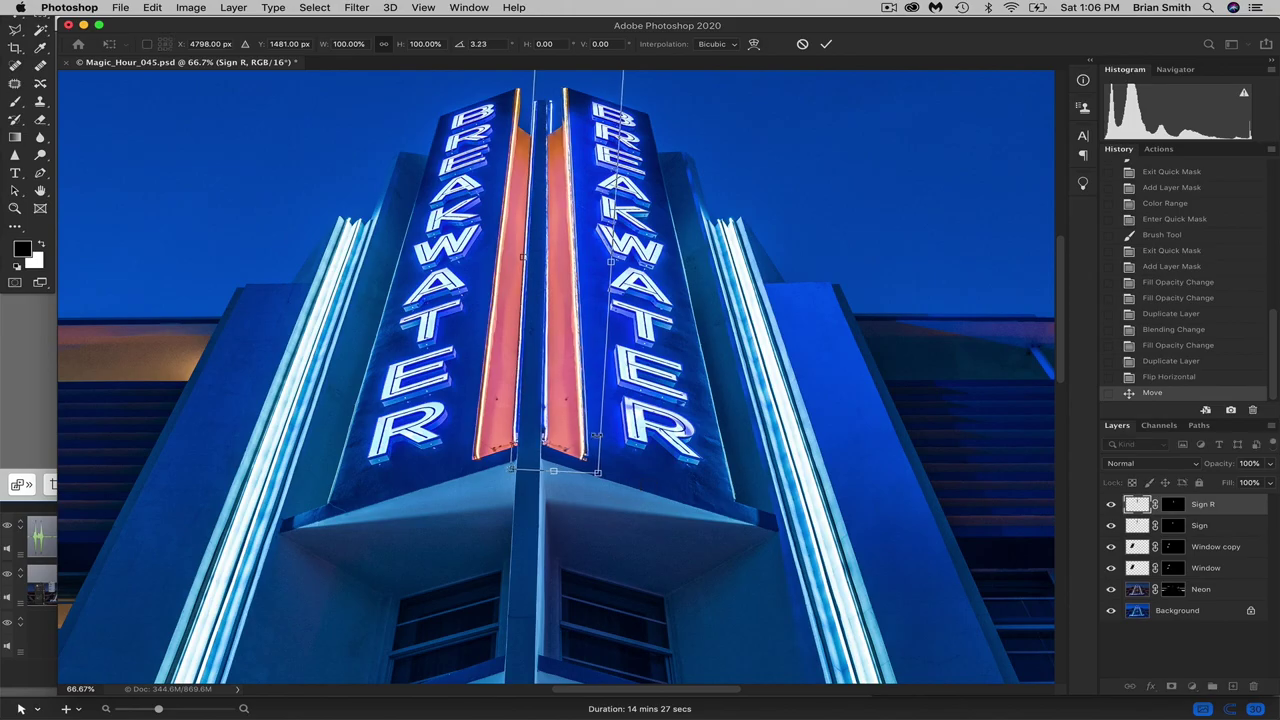
key(super+space)
super+click(570, 334)
super+click(570, 334)
scroll(570, 334, up, 10)
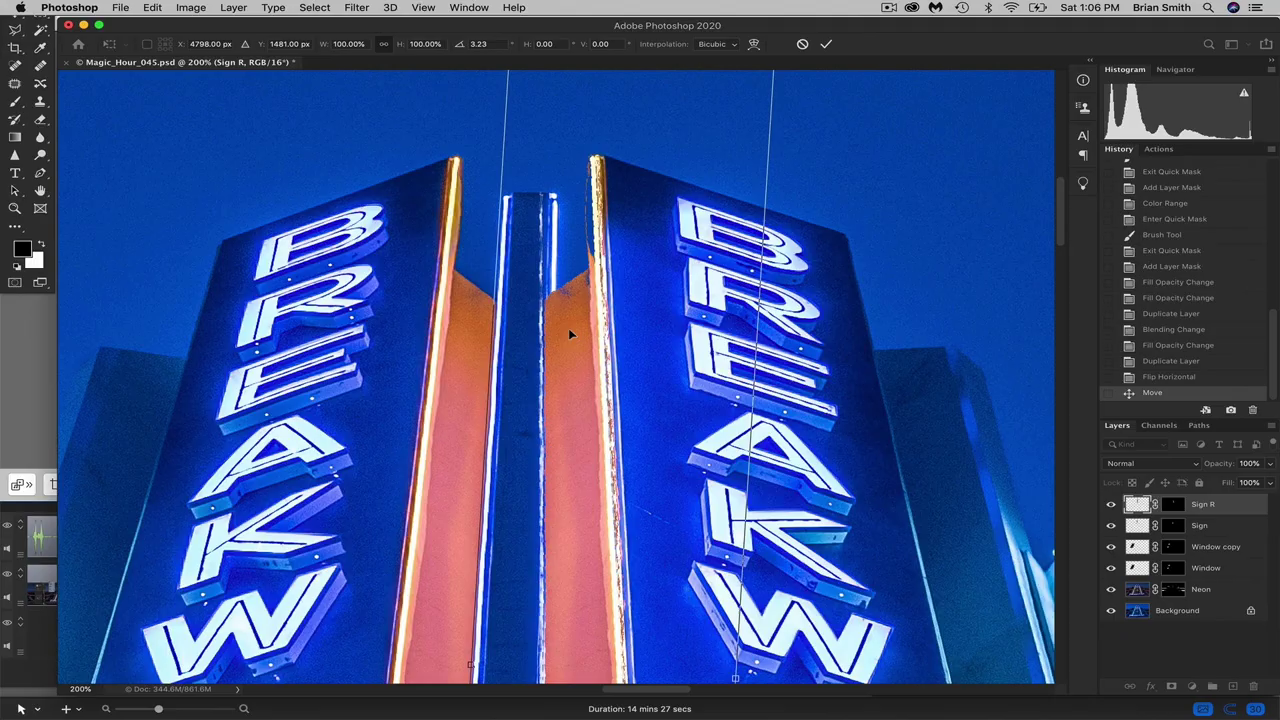
scroll(568, 334, down, 5)
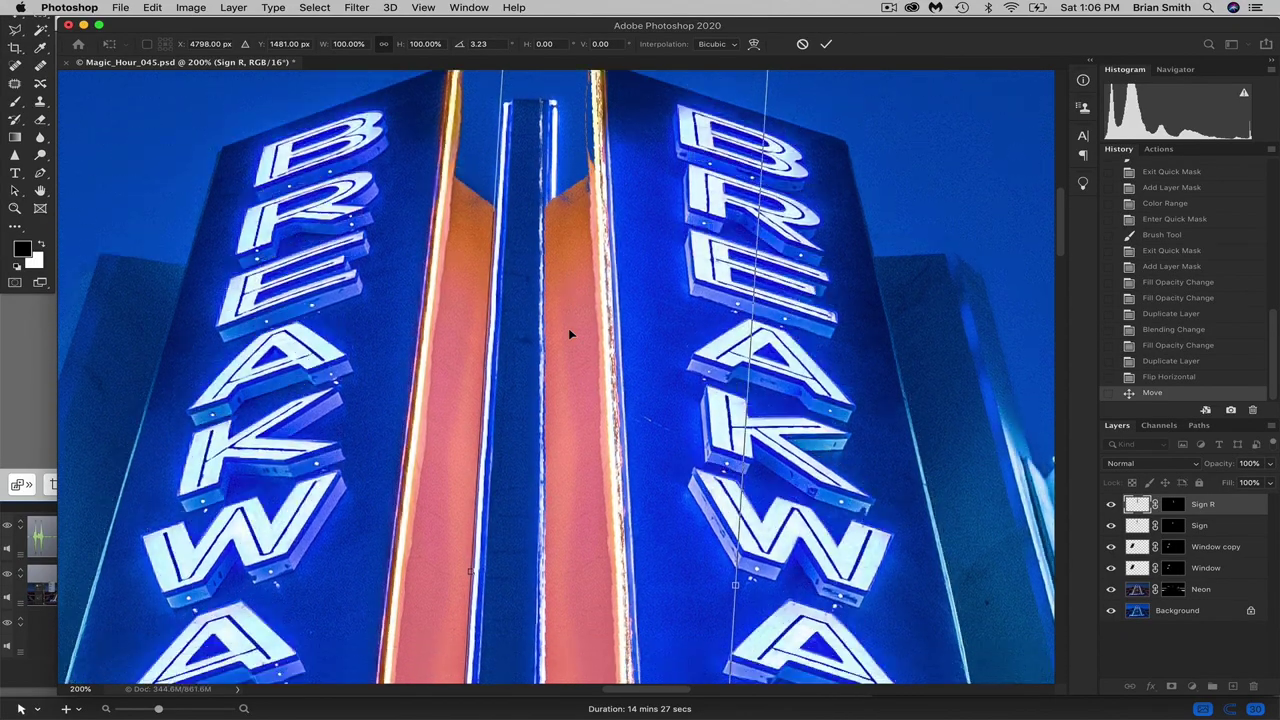
scroll(568, 334, down, 15)
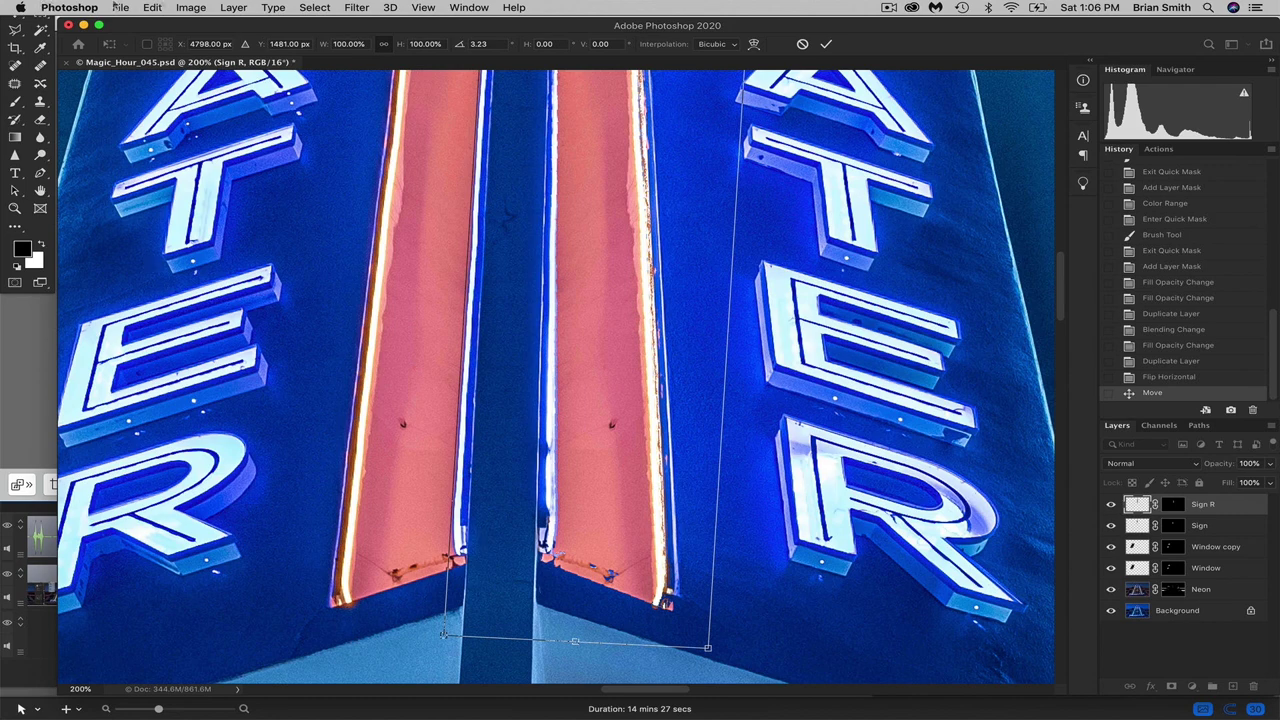
Switch the transform to Skew and raise Sign R's bottom corners slightly
click(186, 8)
mouse_move(150, 8)
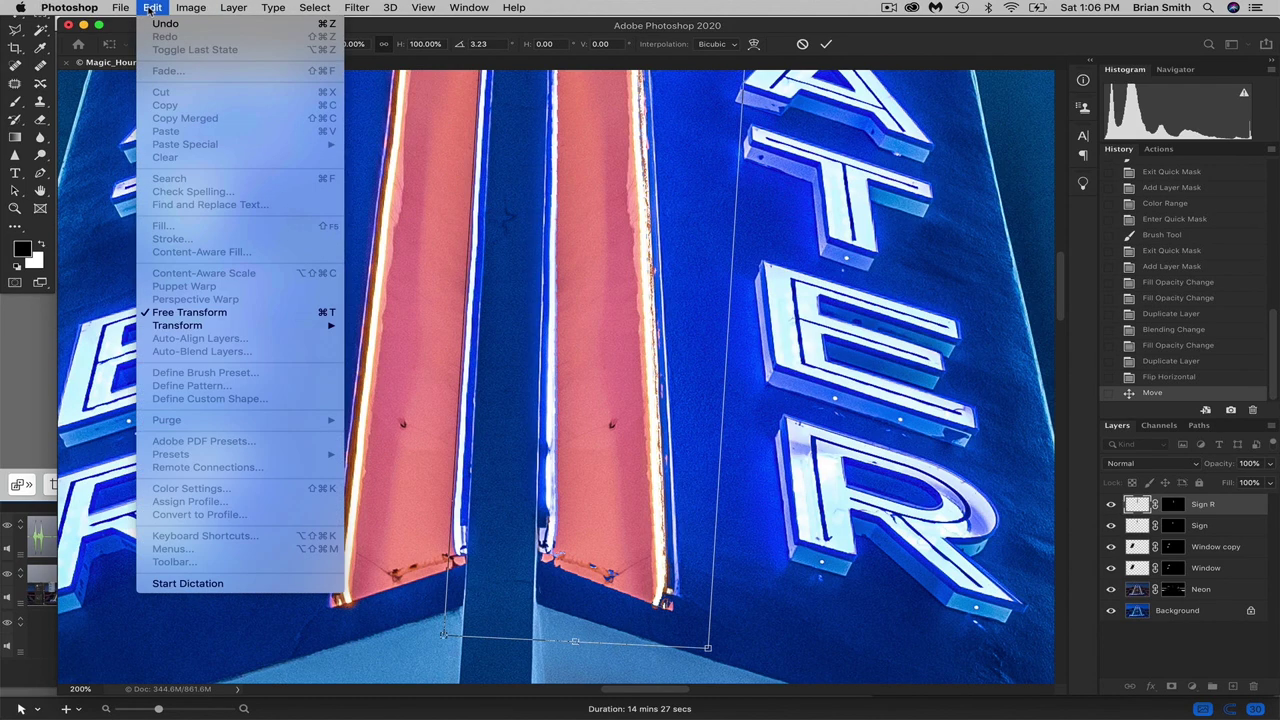
mouse_move(201, 329)
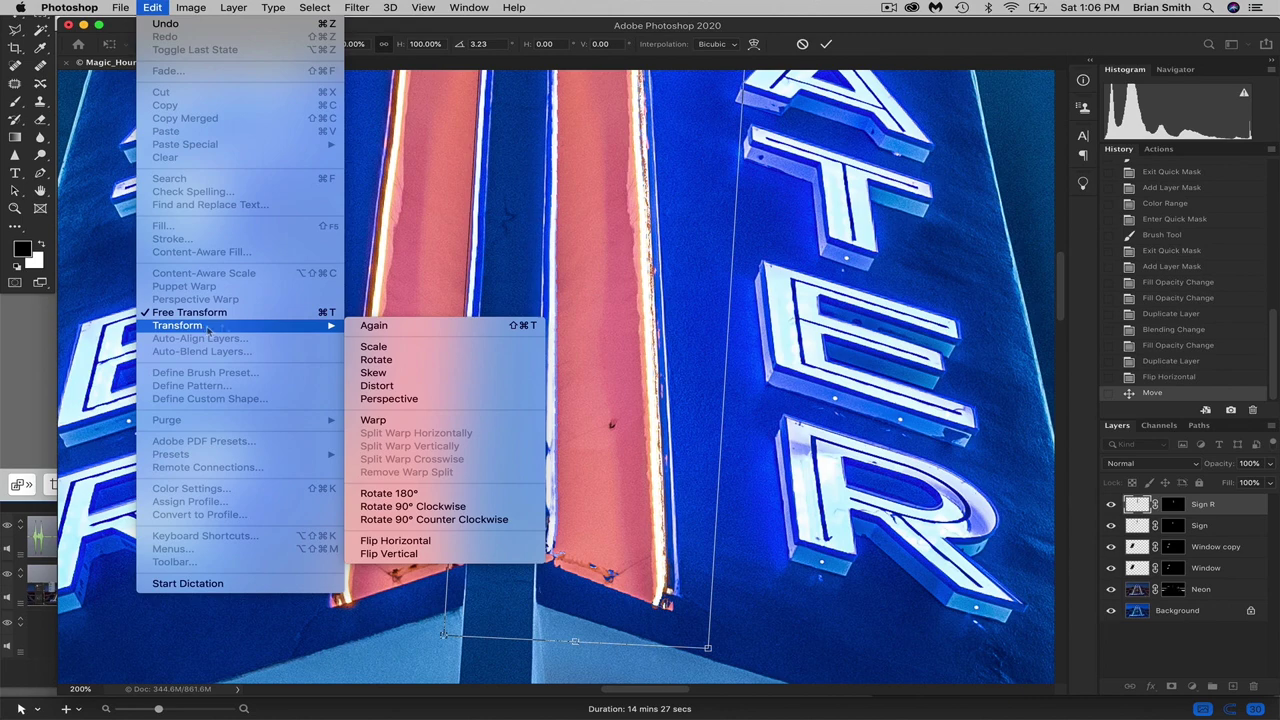
click(410, 374)
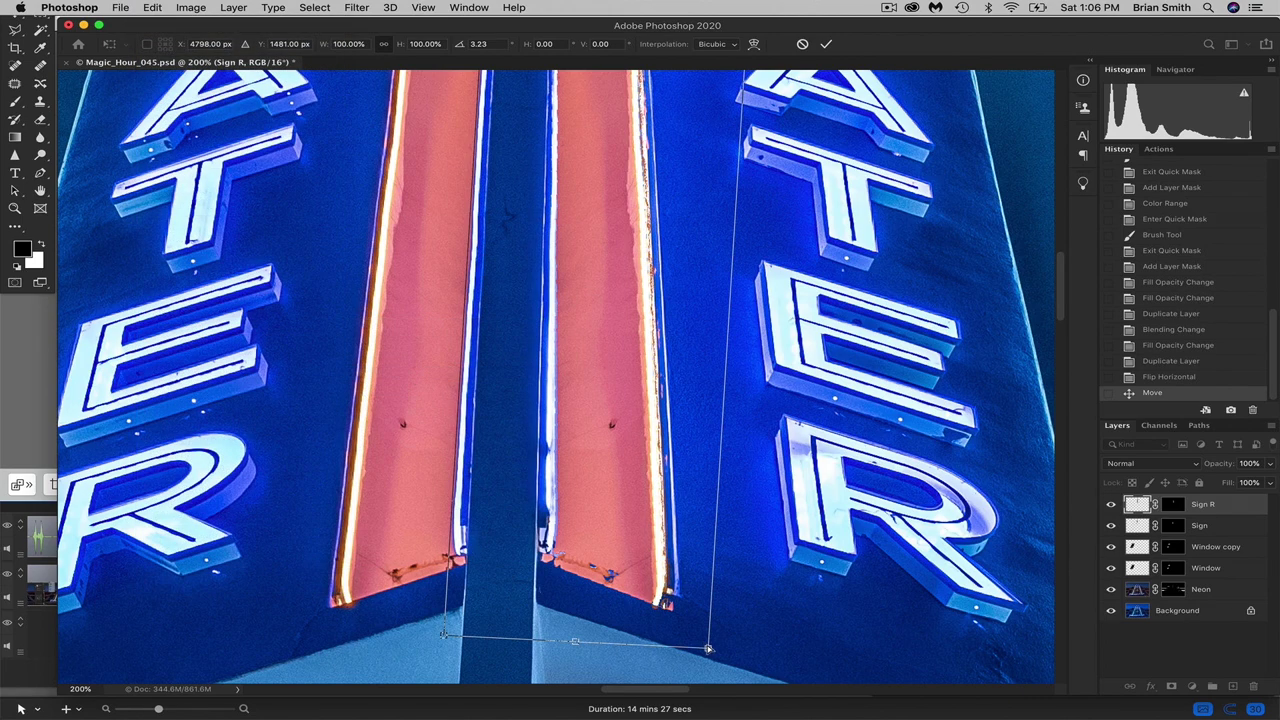
drag(708, 649, 709, 632)
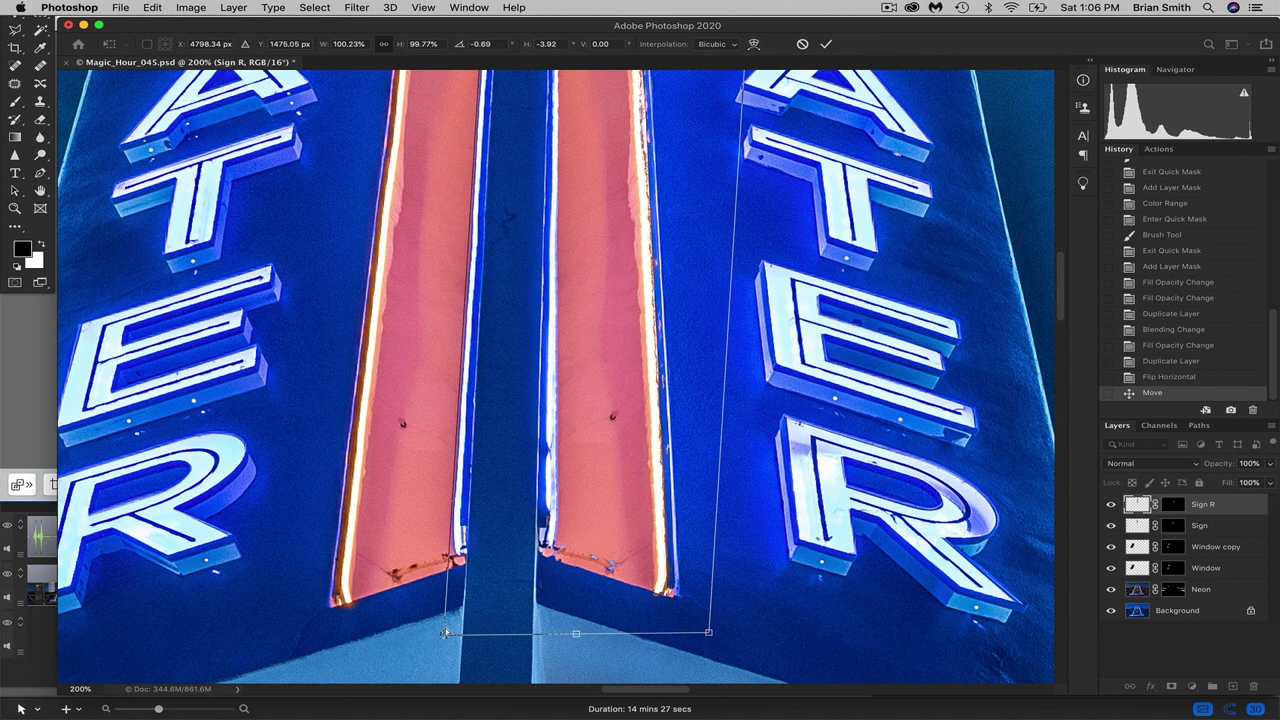
drag(446, 632, 446, 627)
Skew Sign R's top edge to −2.68° so it aligns with the original half
scroll(614, 400, up, 10)
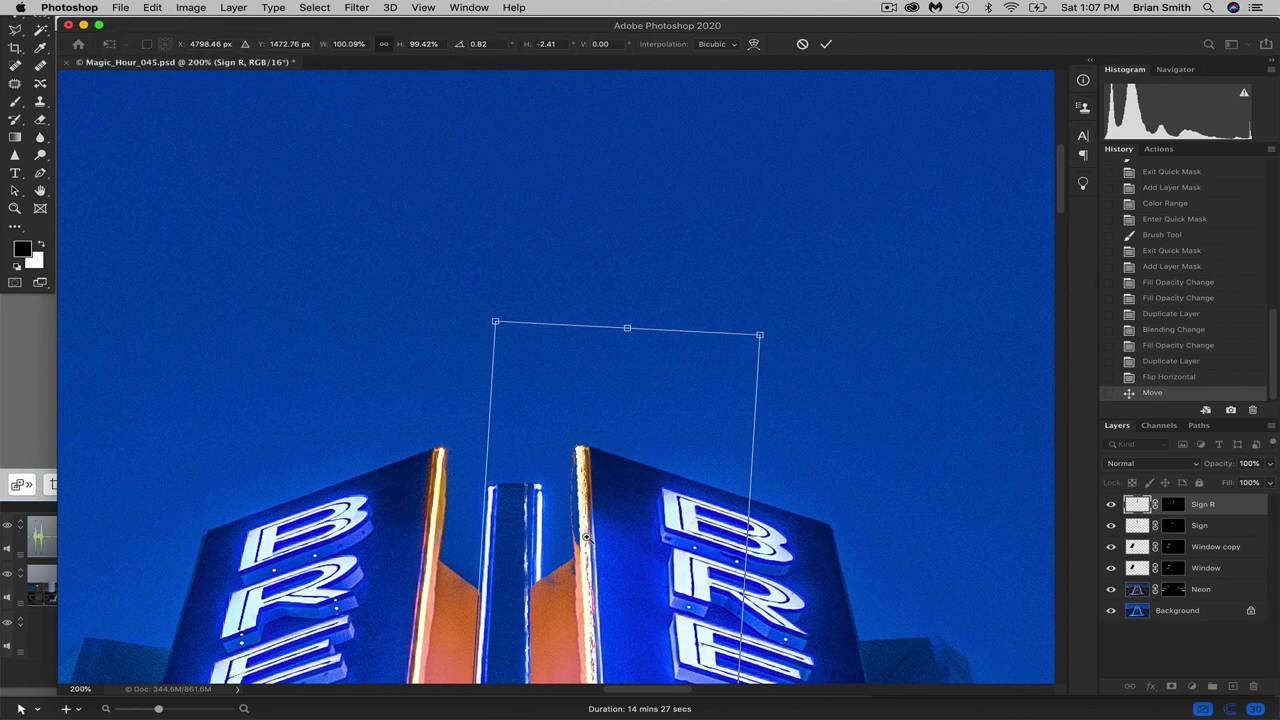
key(super+equal)
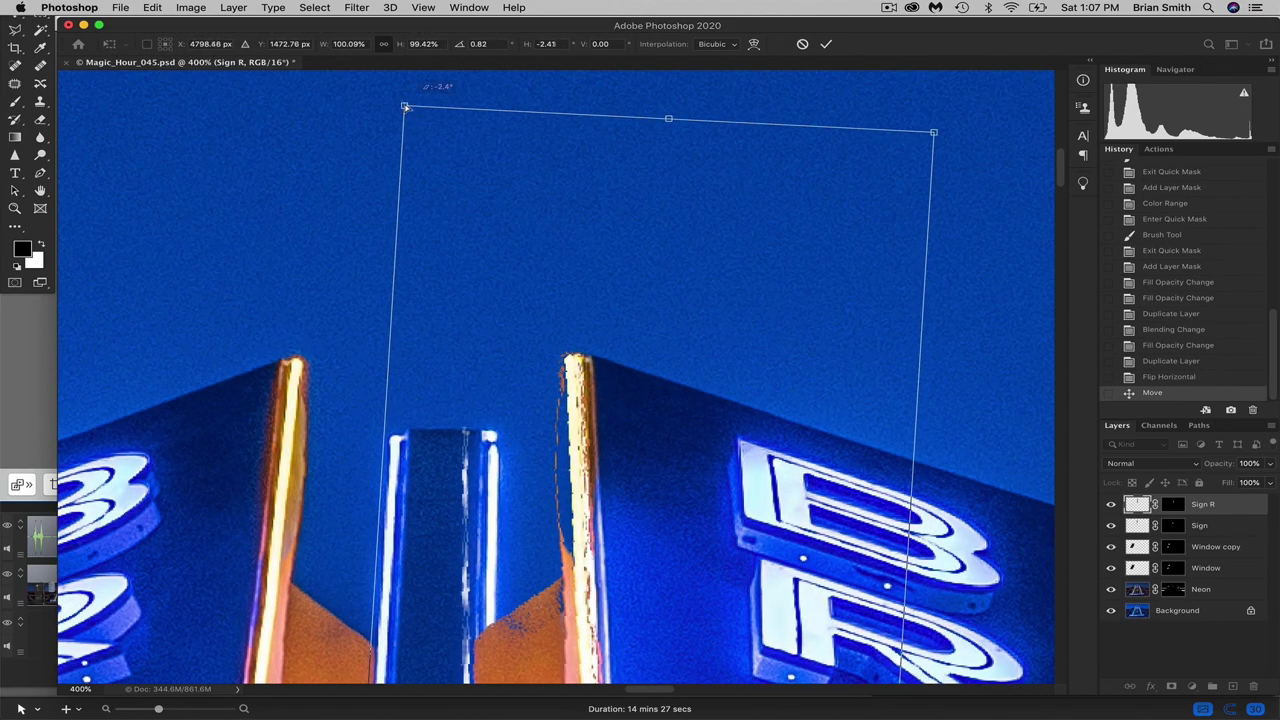
drag(405, 106, 419, 106)
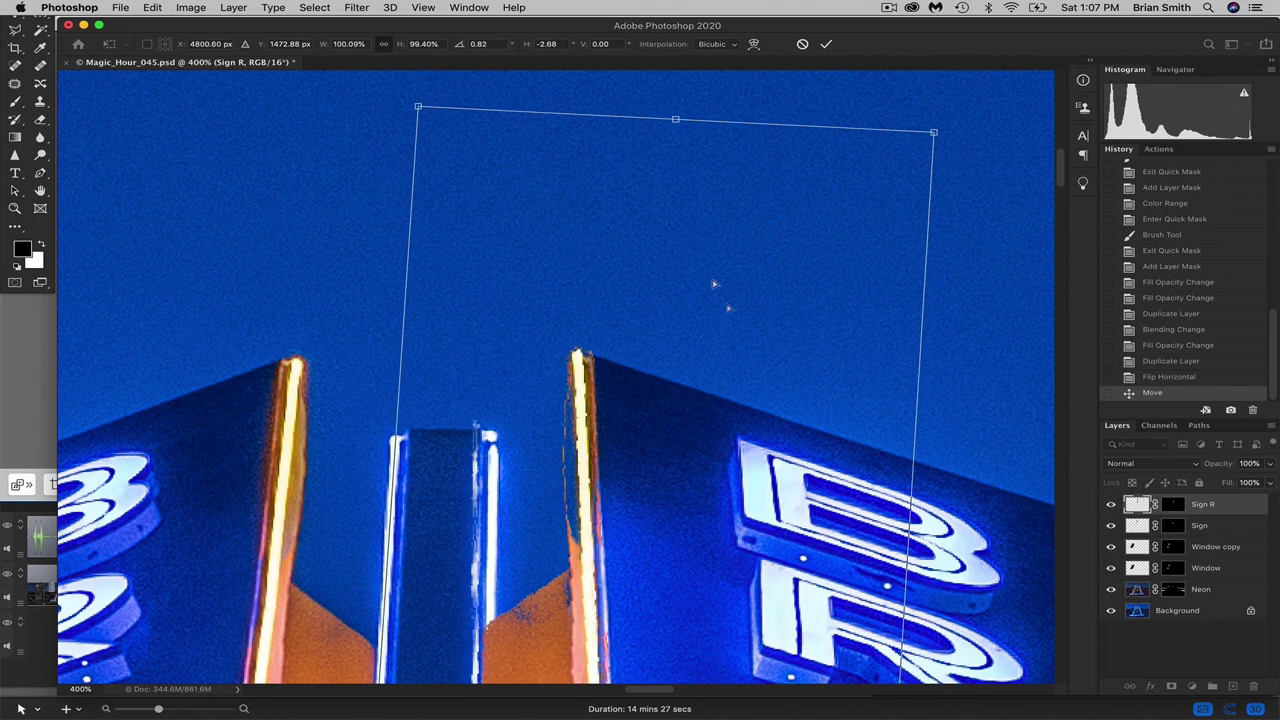
scroll(726, 306, down, 5)
scroll(727, 312, down, 5)
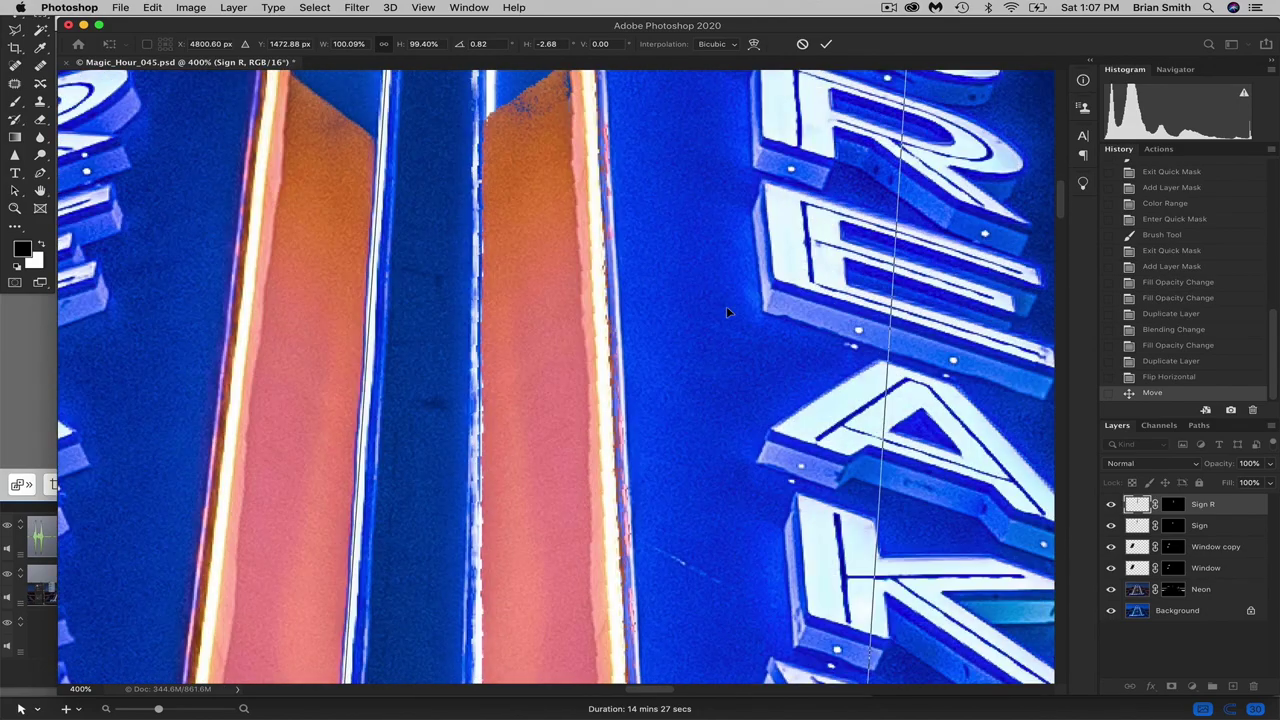
scroll(727, 312, up, 10)
scroll(726, 306, down, 3)
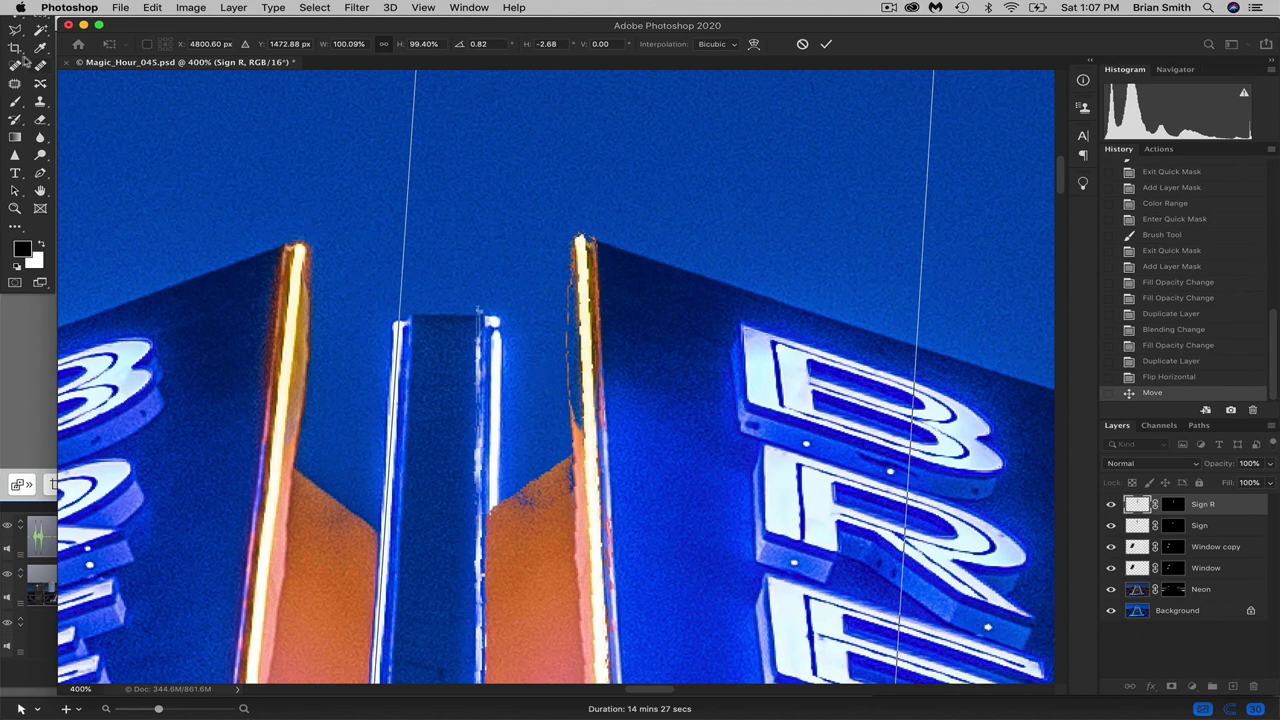
Commit the transform and paint the Sign R mask along the right pillar seam
click(15, 105)
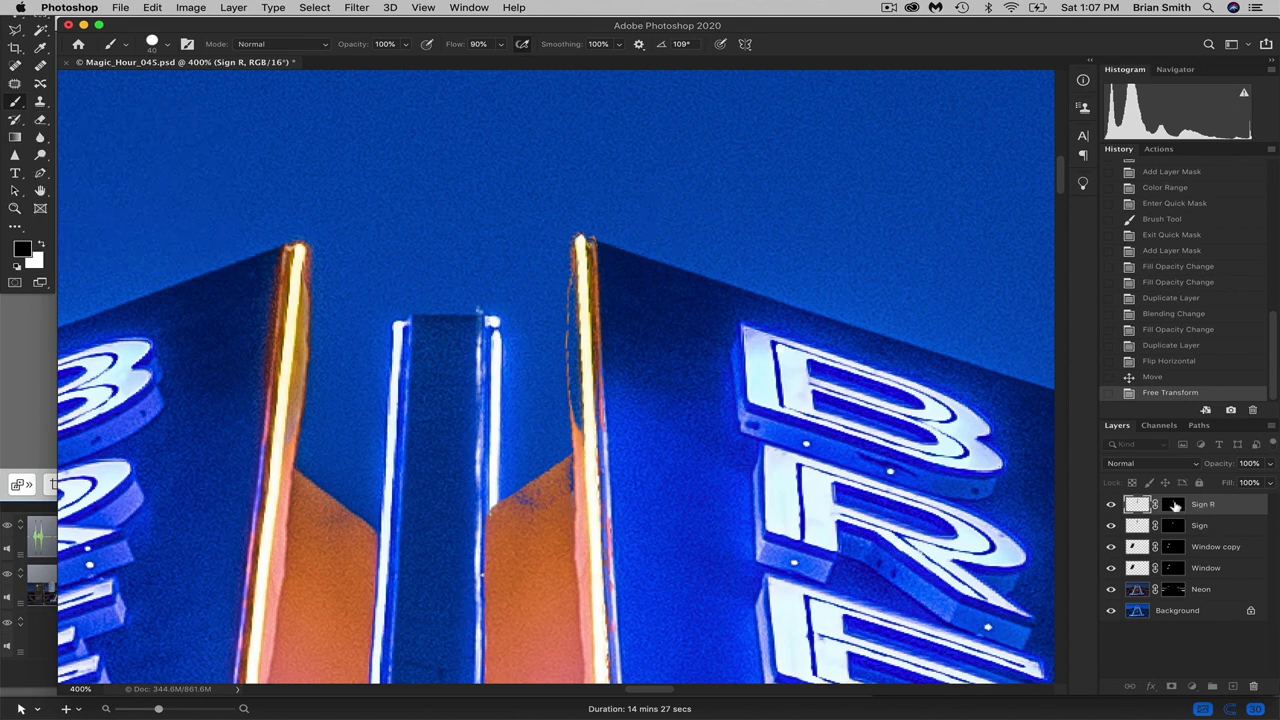
click(1175, 507)
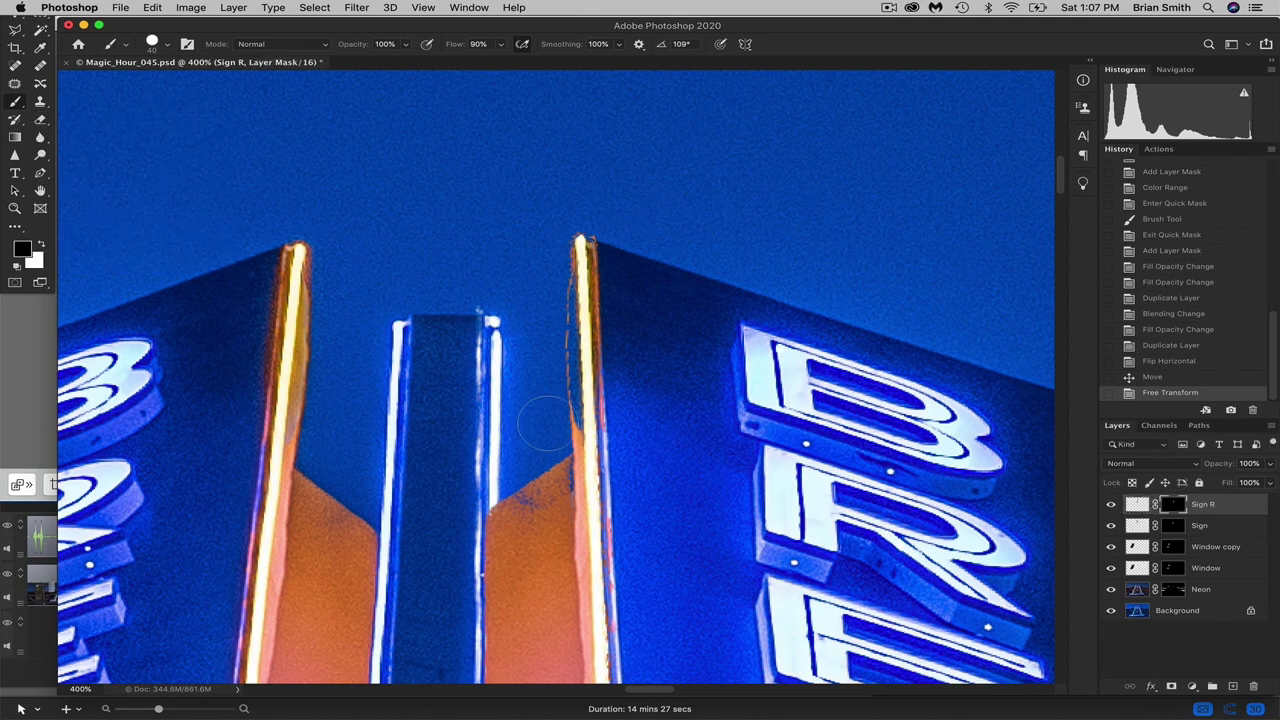
key(bracketleft)
key(bracketleft)
key(bracketleft)
drag(569, 418, 570, 402)
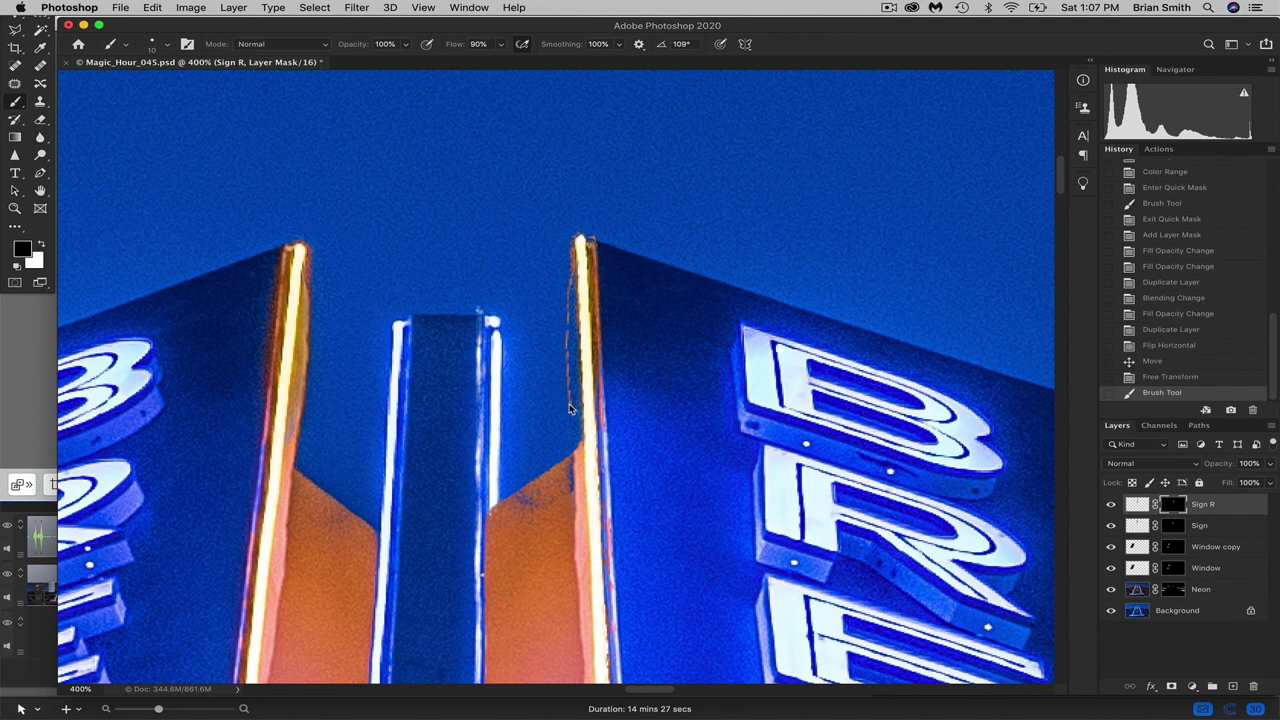
mouse_move(565, 332)
mouse_down()
mouse_move(567, 236)
mouse_move(581, 225)
mouse_up()
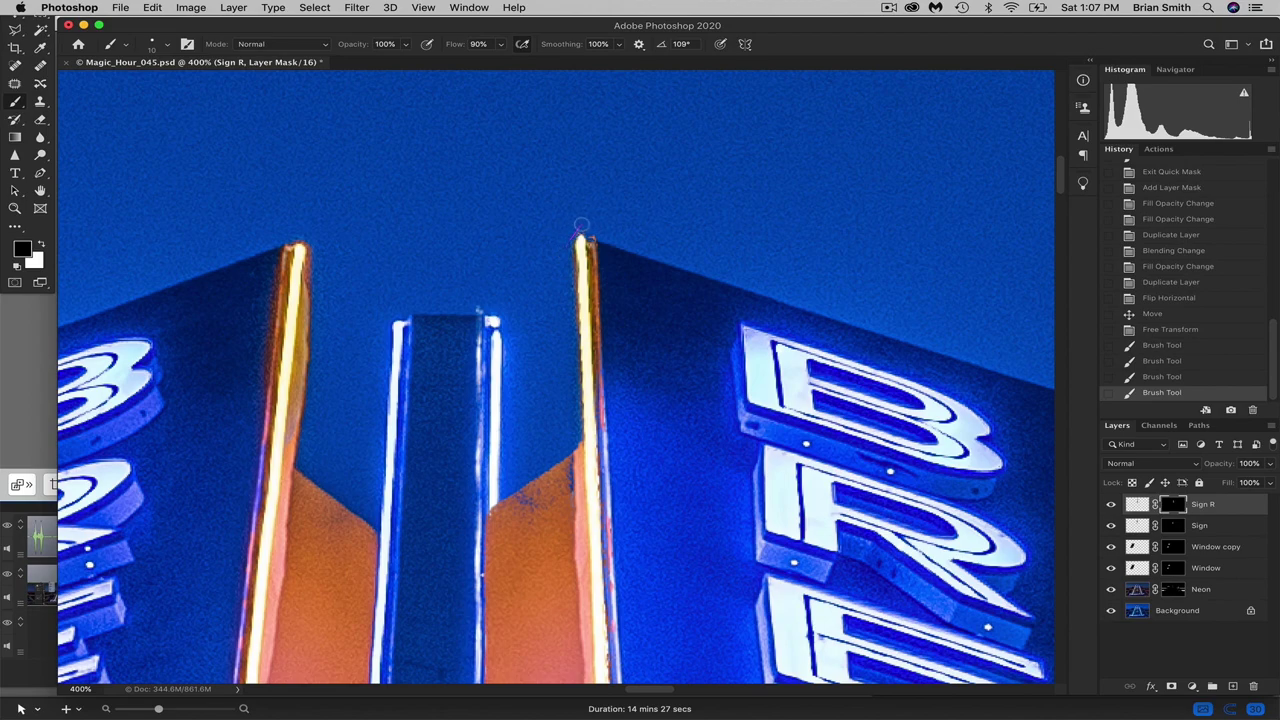
Zoom out, toggle Sign R's visibility to compare, and save the composite
alt+click(485, 198)
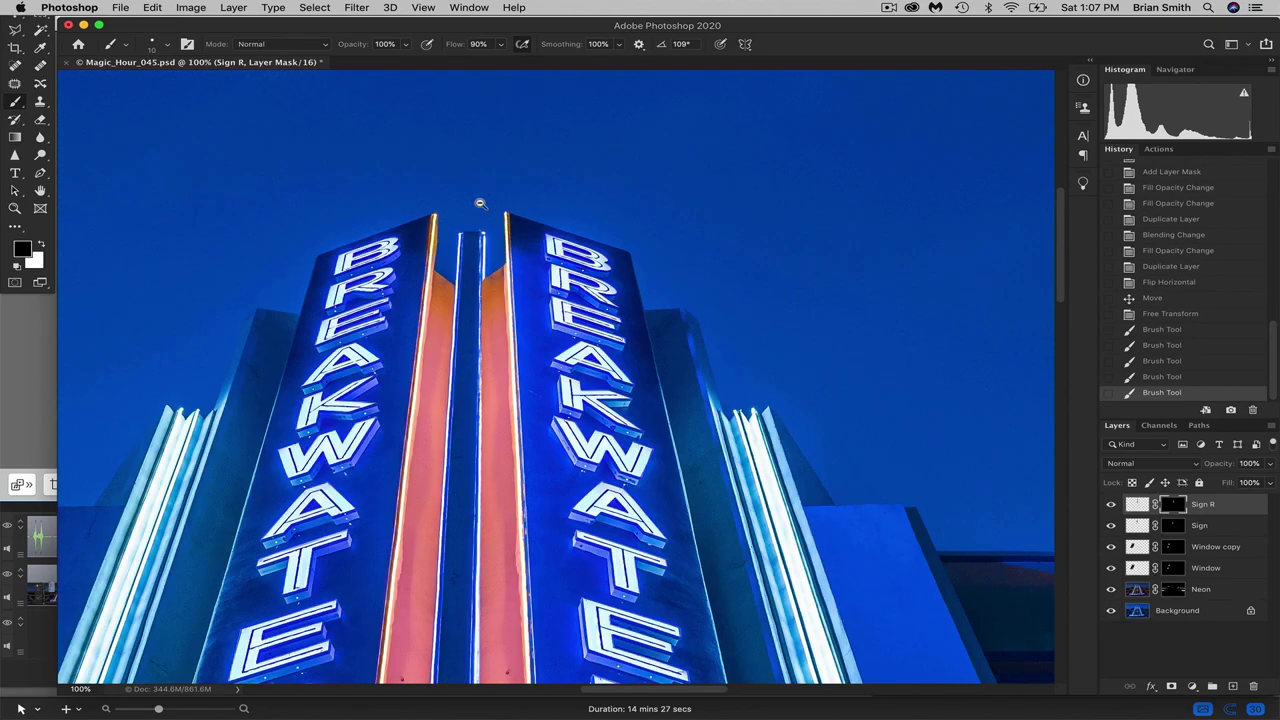
alt+click(480, 203)
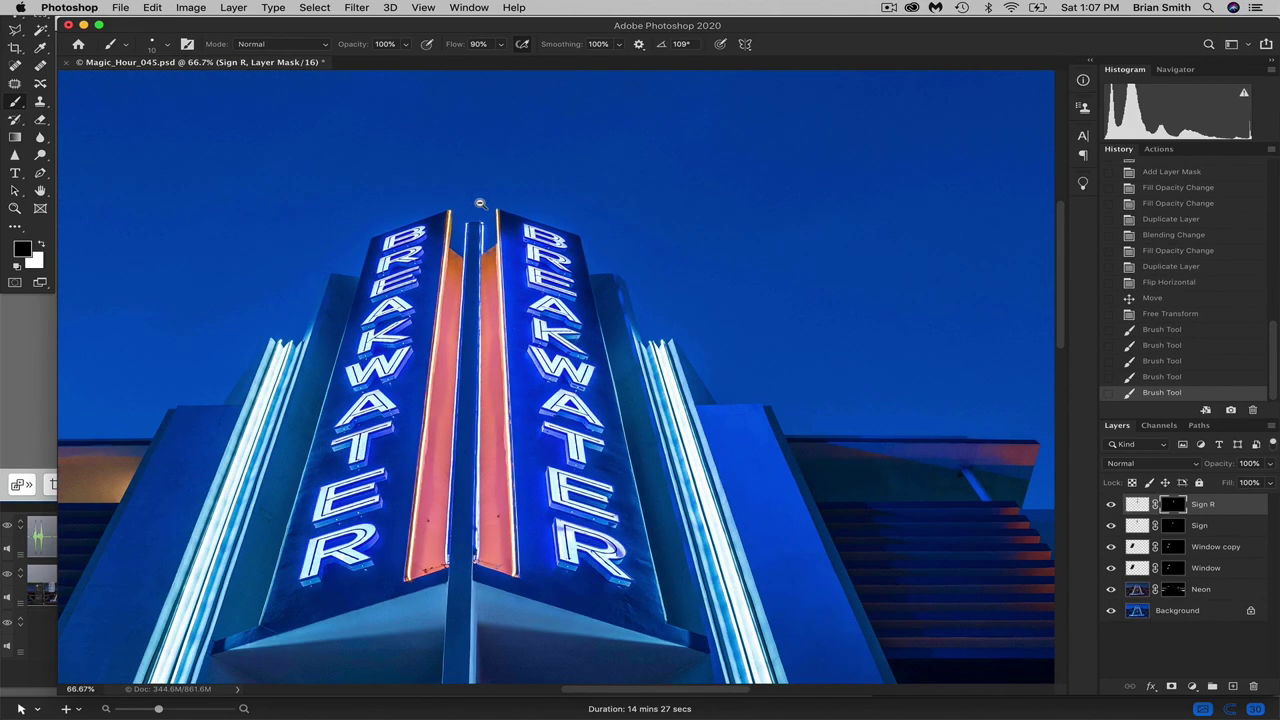
alt+click(894, 213)
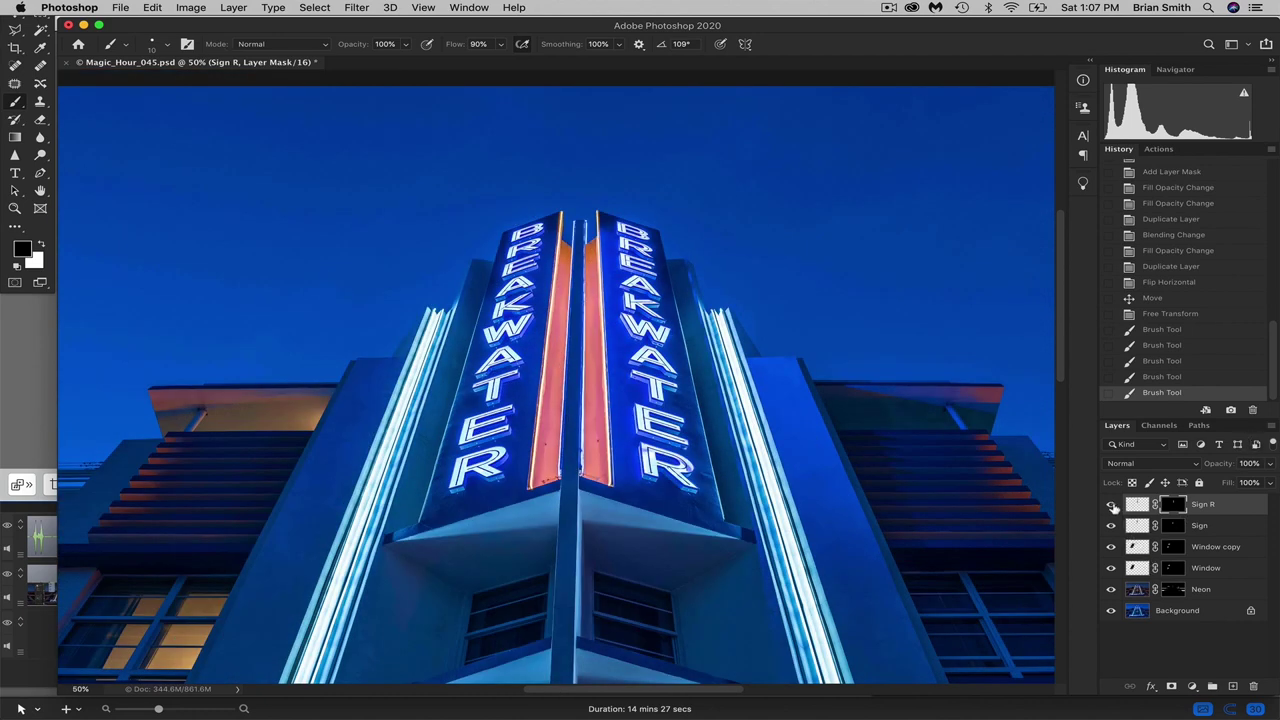
click(1111, 504)
click(1111, 504)
scroll(991, 511, down, 4)
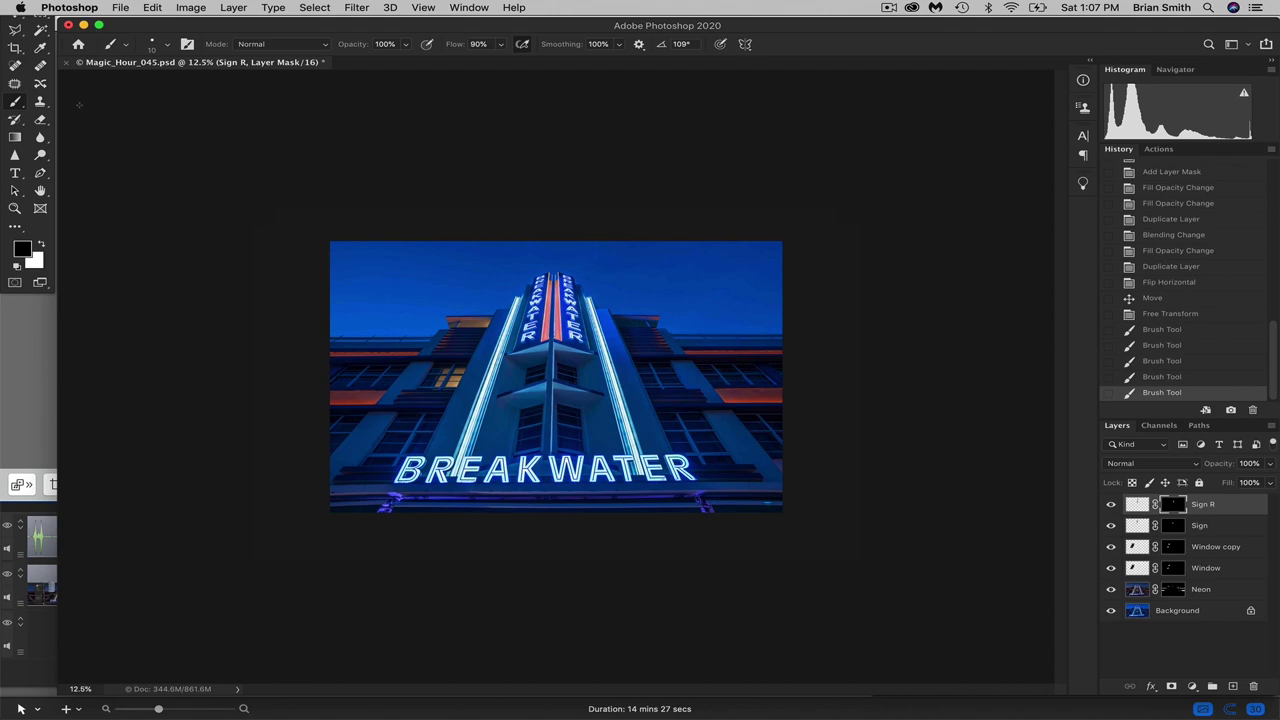
key(super+s)
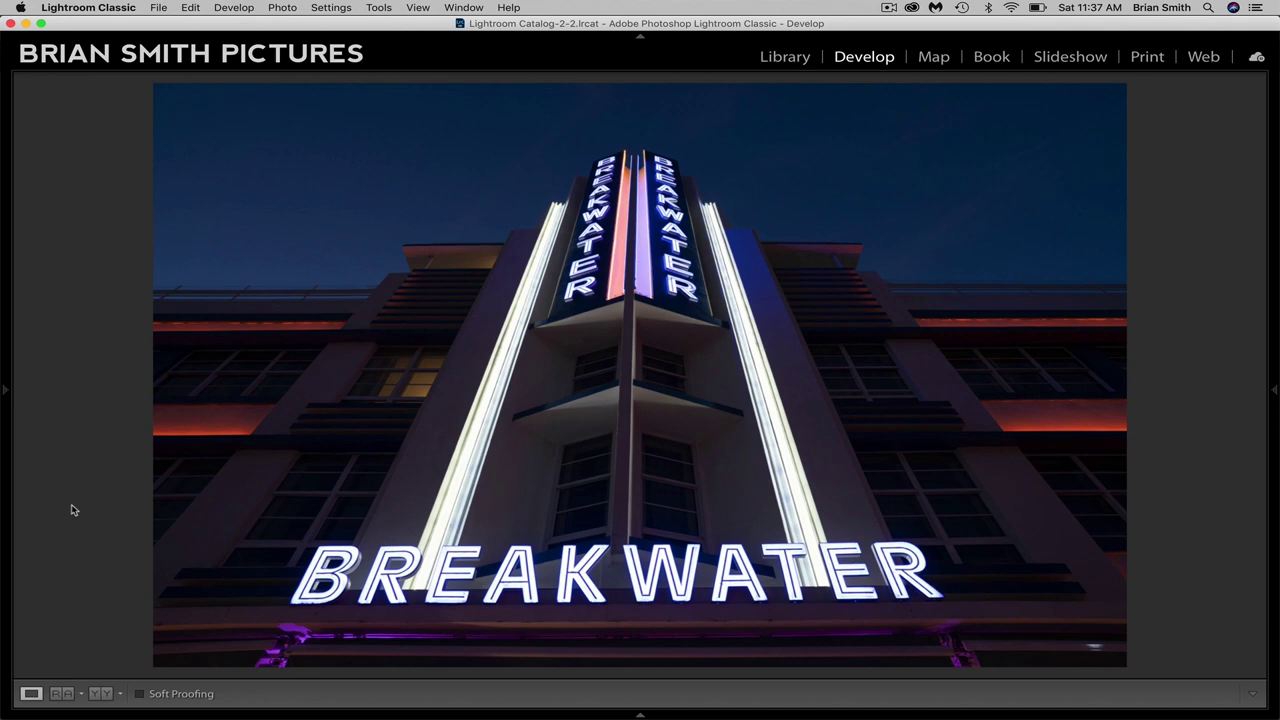
Toggle between before and after views of the BREAKWATER photo, ending on the edited version
key(backslash)
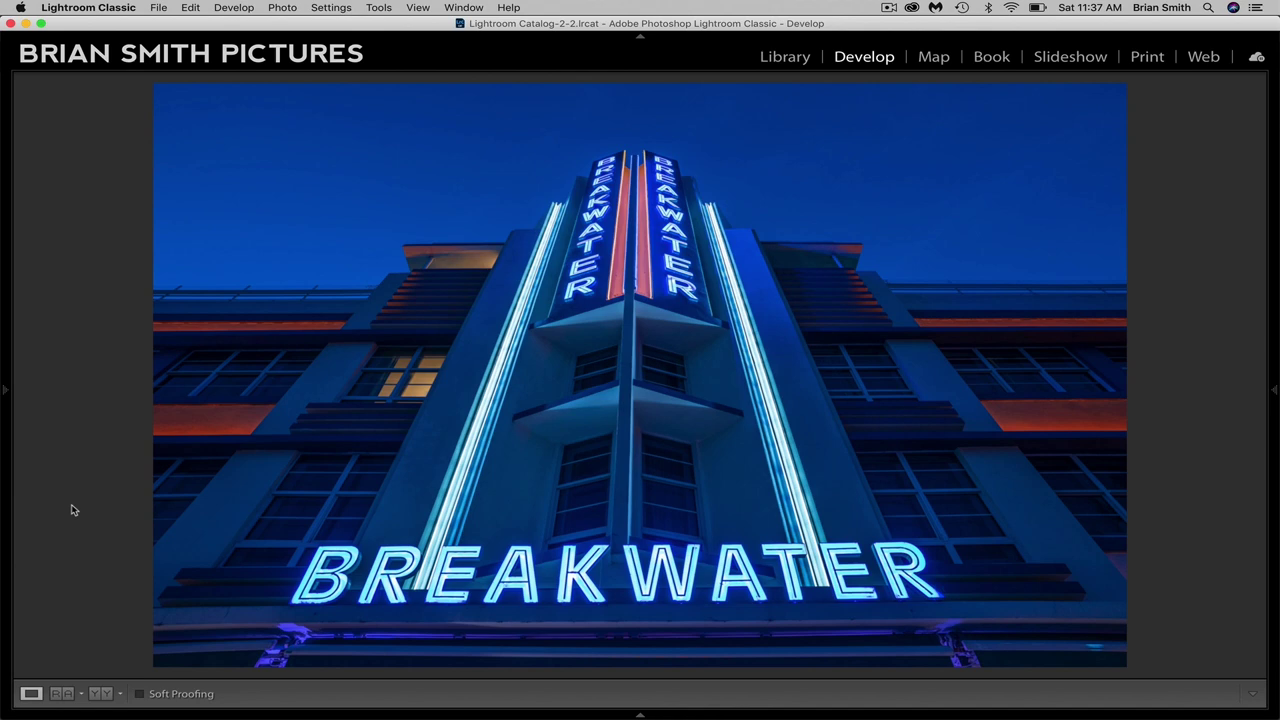
key(backslash)
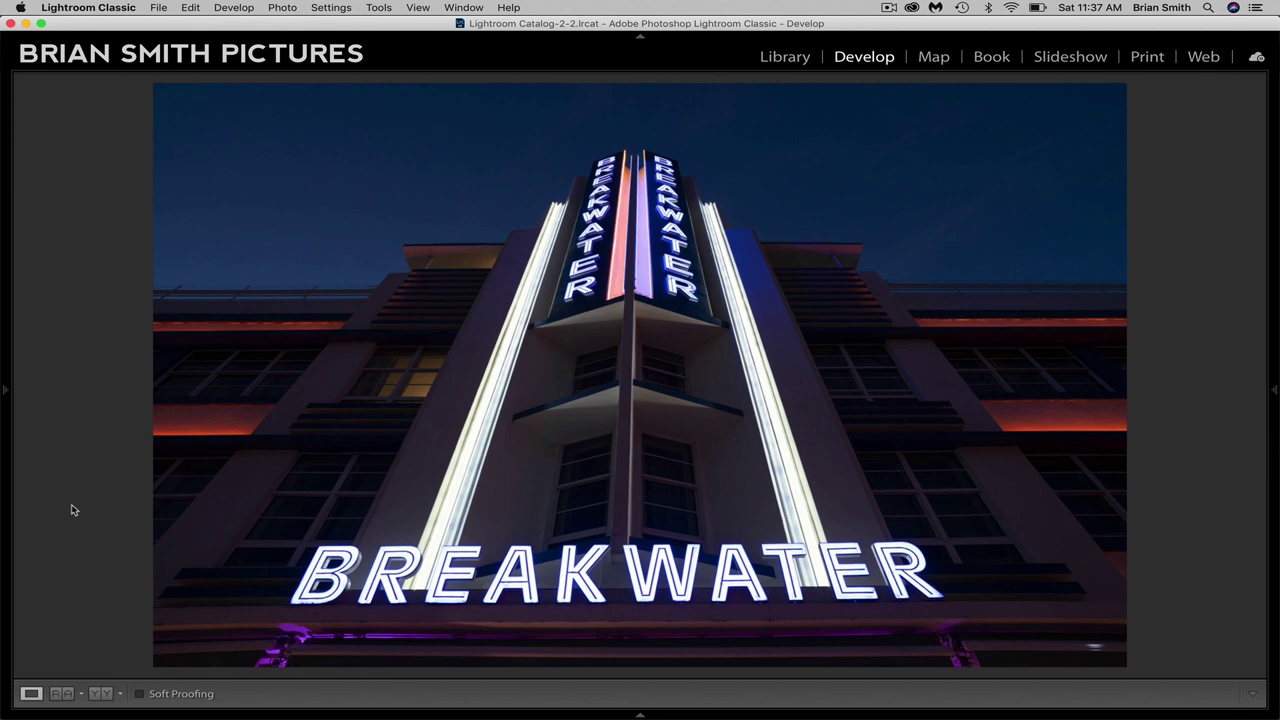
key(backslash)
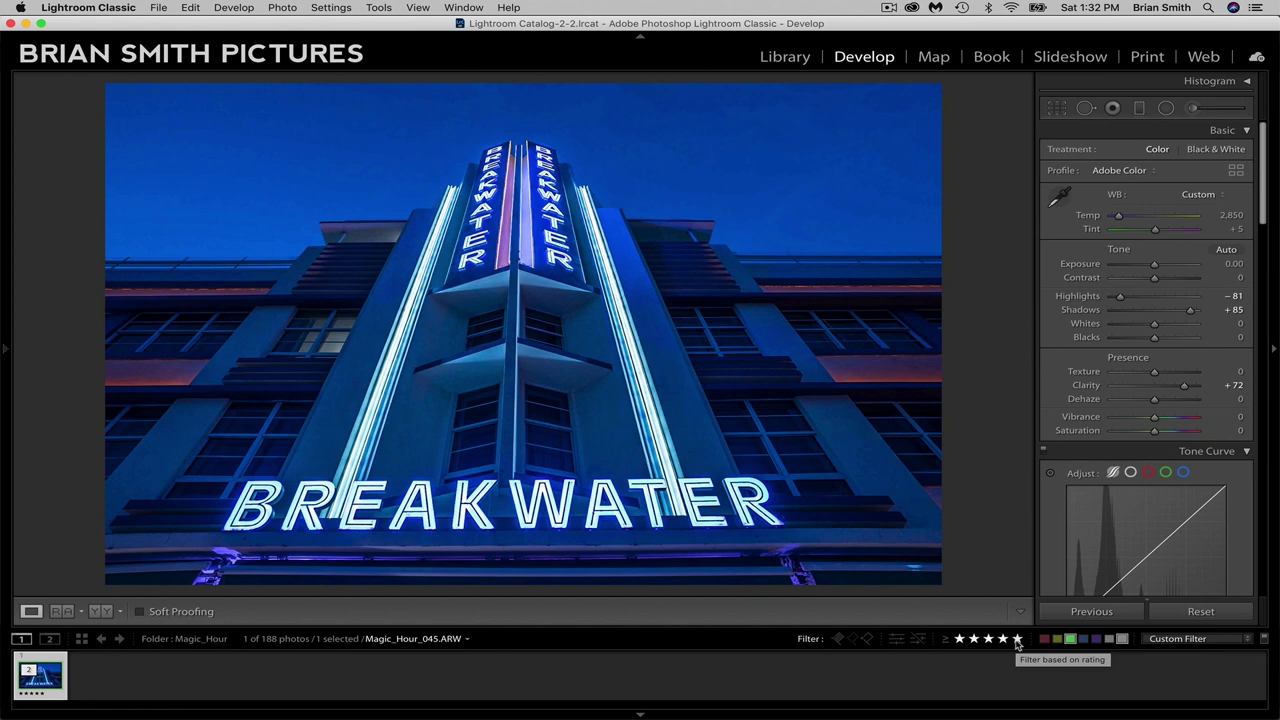
Clear the rating filter, select all 183 photos, and sync white balance, Highlights, Shadows and Clarity
click(1017, 639)
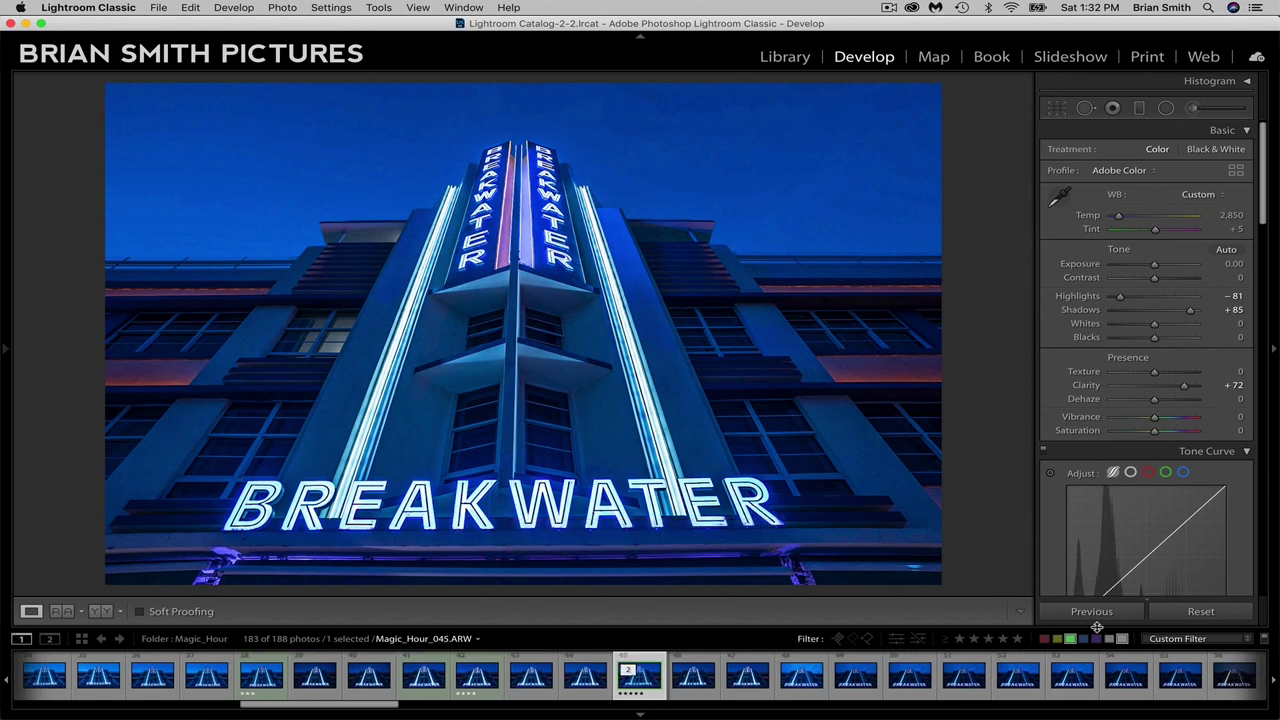
key(super+z)
key(super+a)
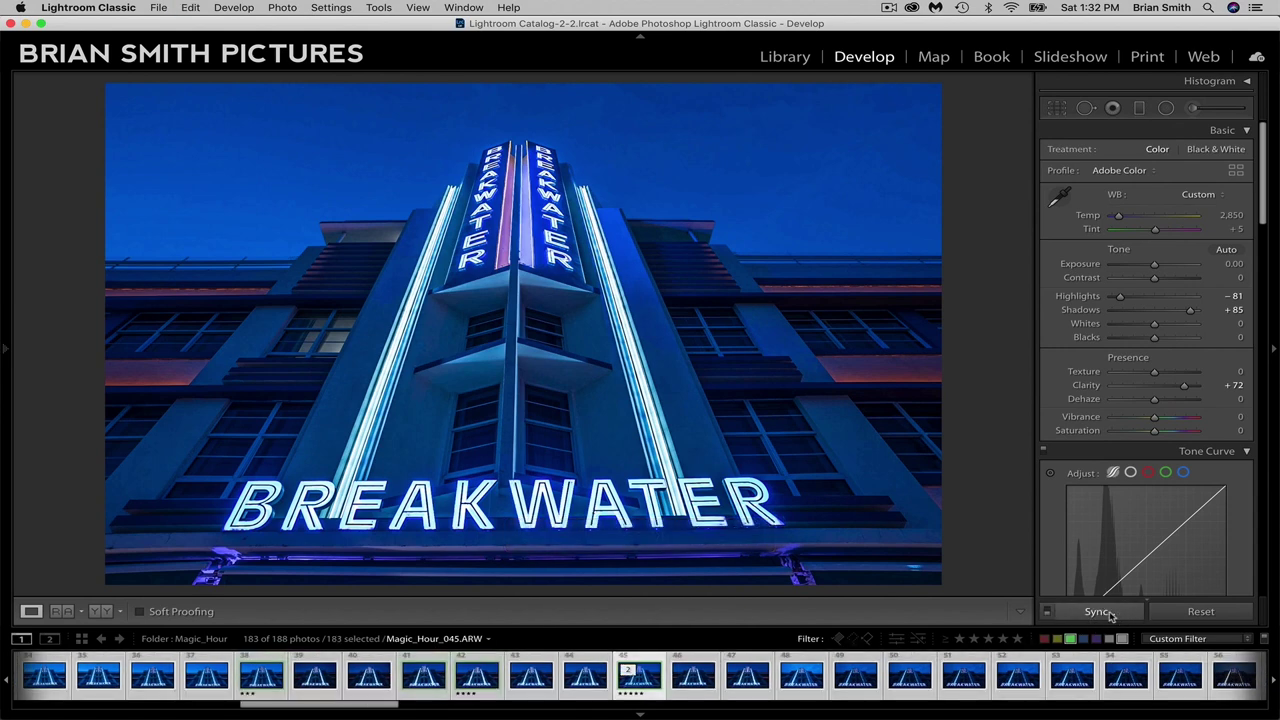
click(1106, 612)
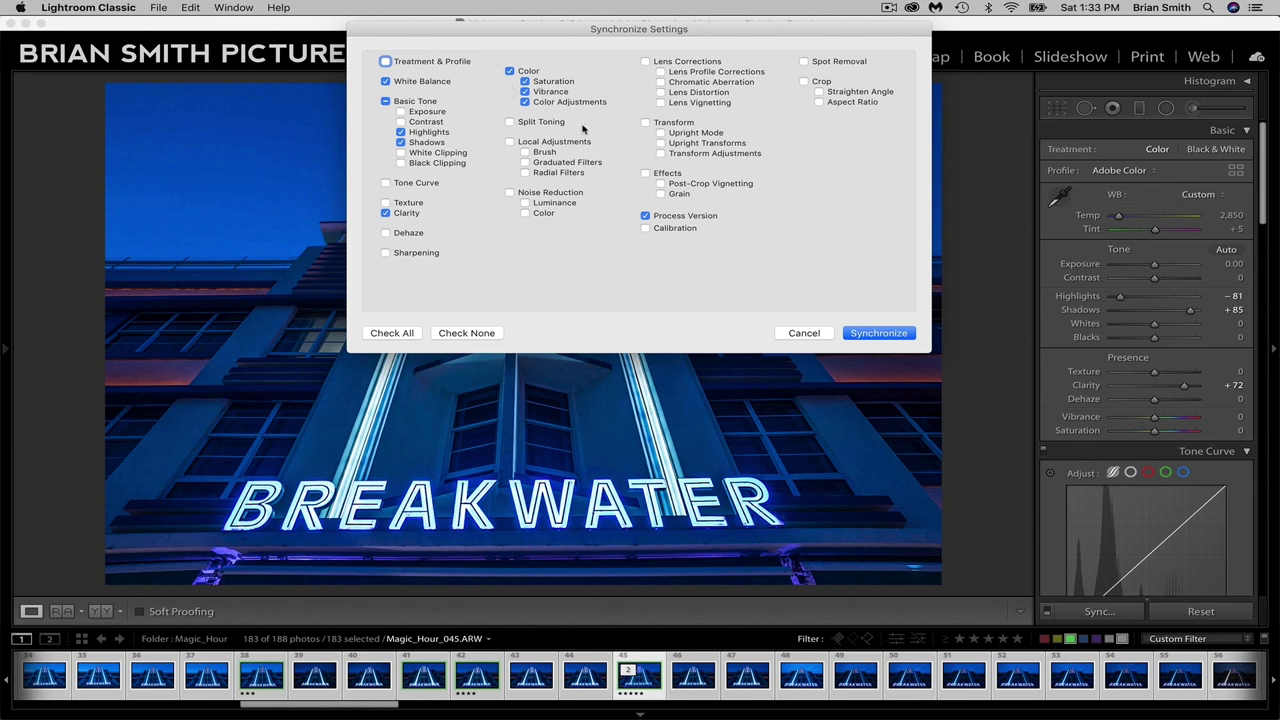
click(878, 340)
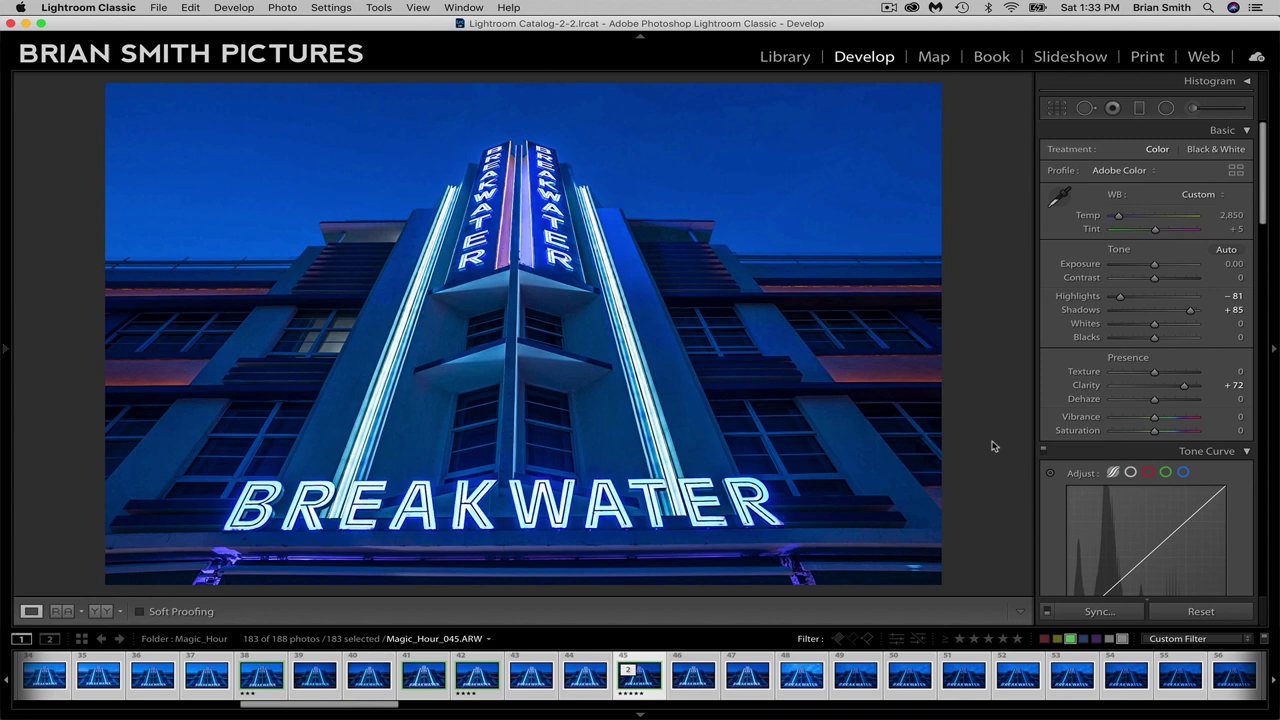
Filter to two-star-plus photos and step through the synced shots to Magic_Hour_178.ARW
click(975, 639)
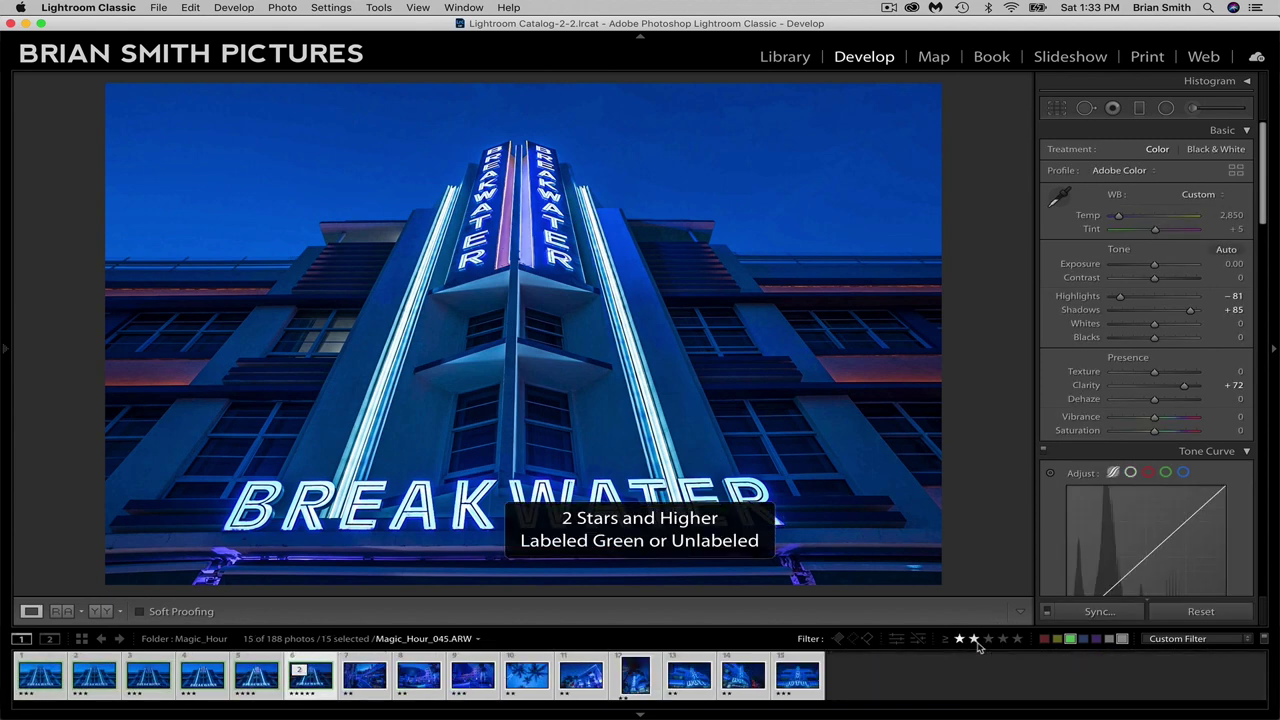
key(Right)
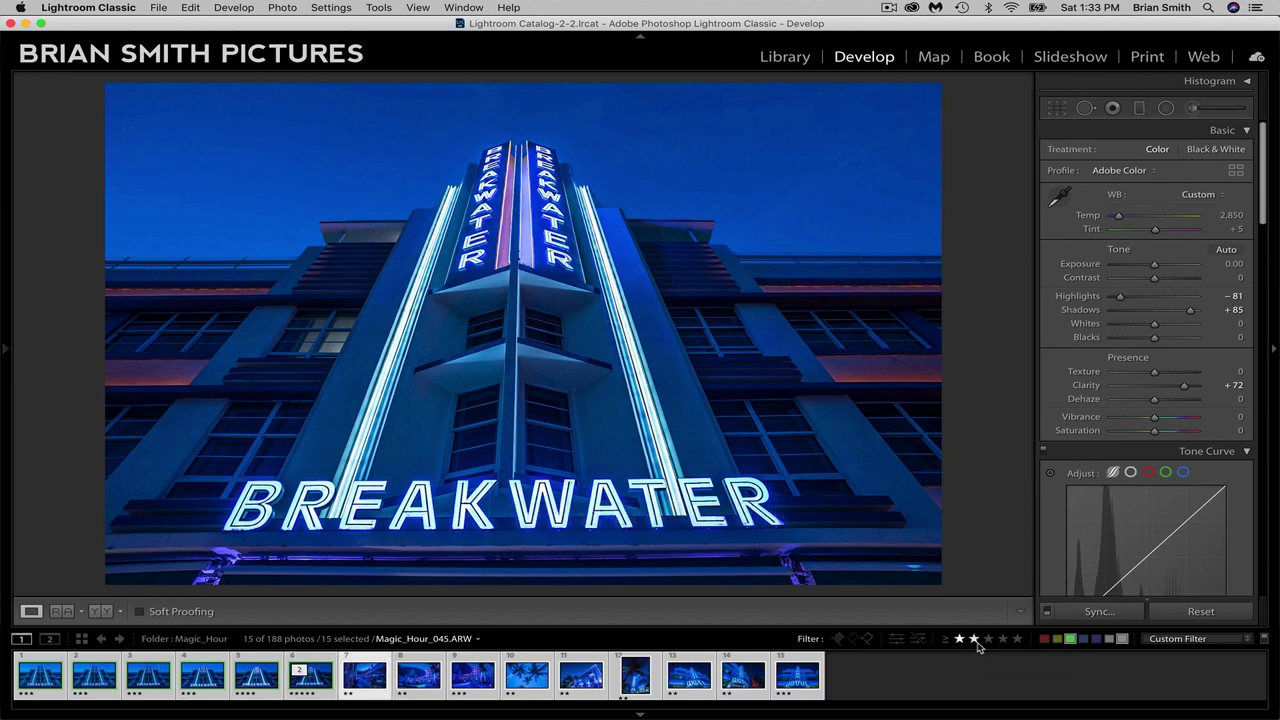
key(Right)
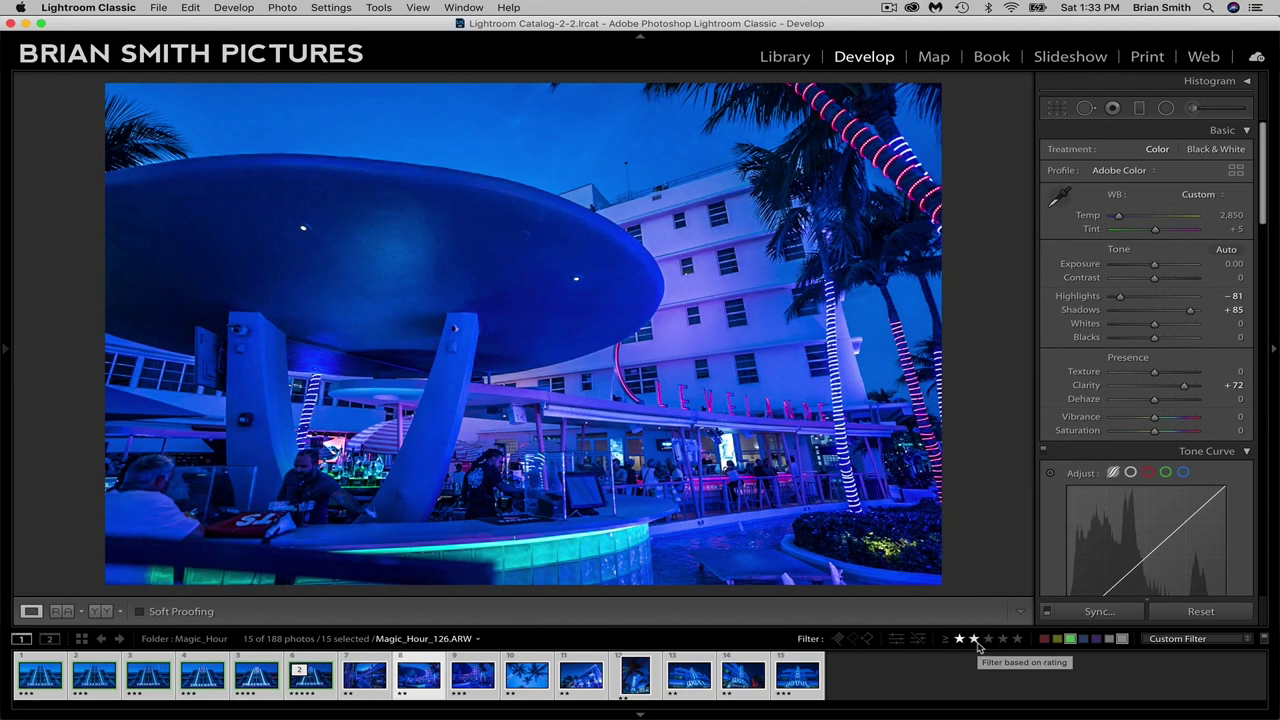
key(Right)
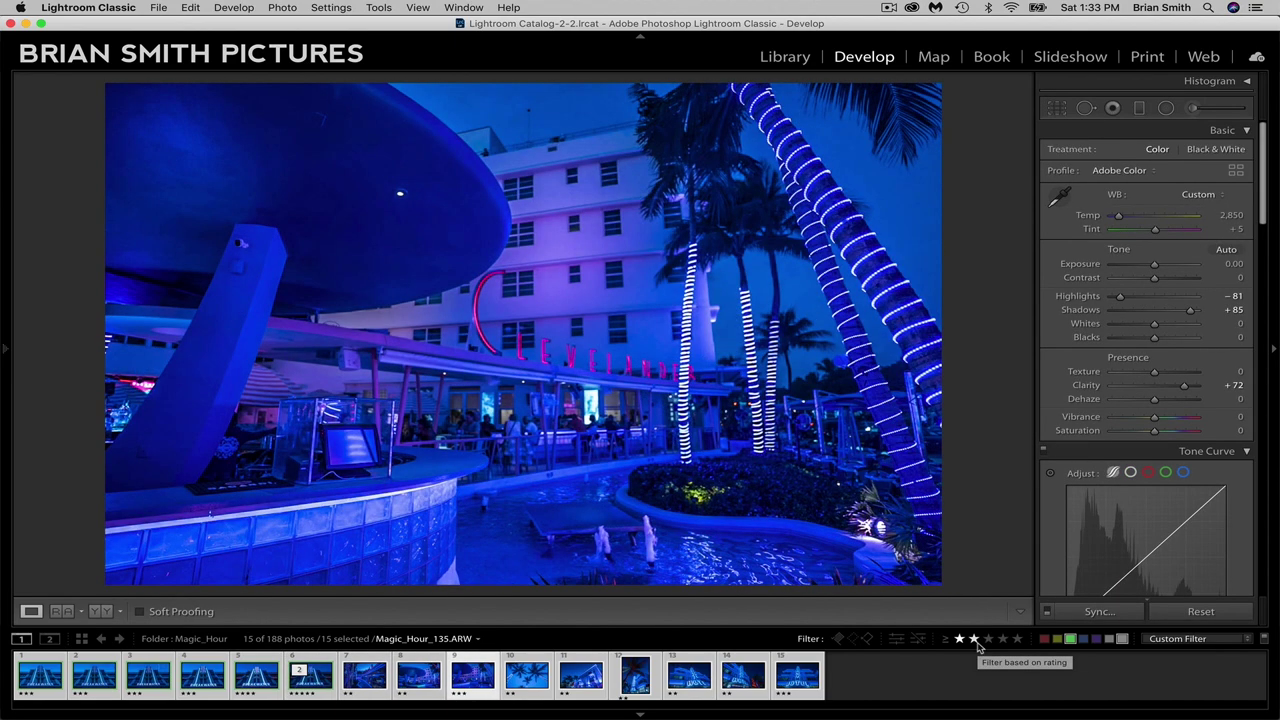
key(Right)
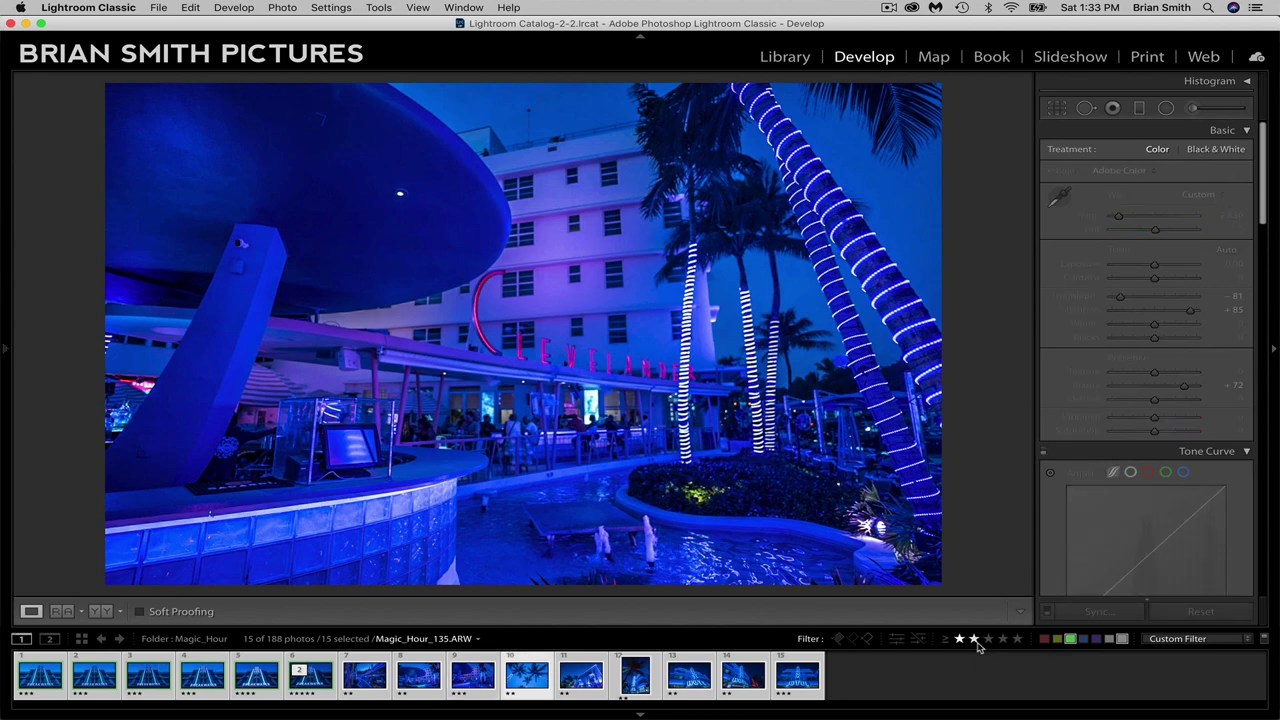
key(Right)
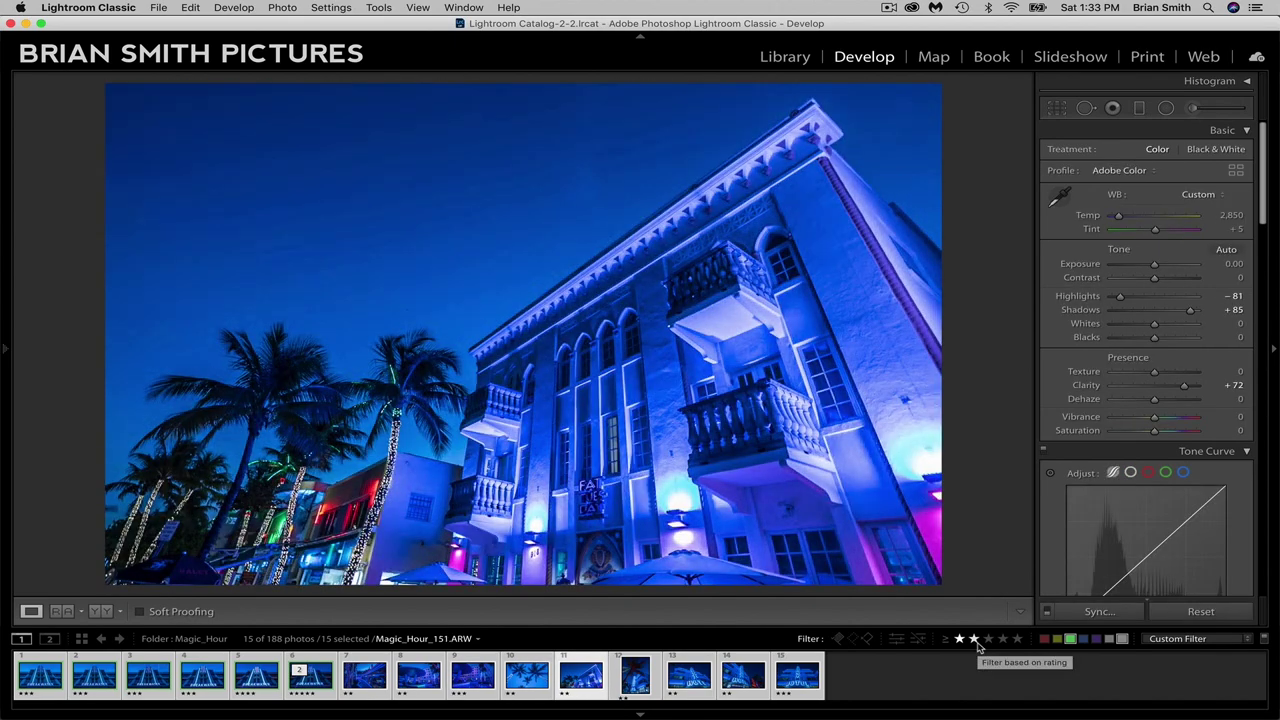
key(Right)
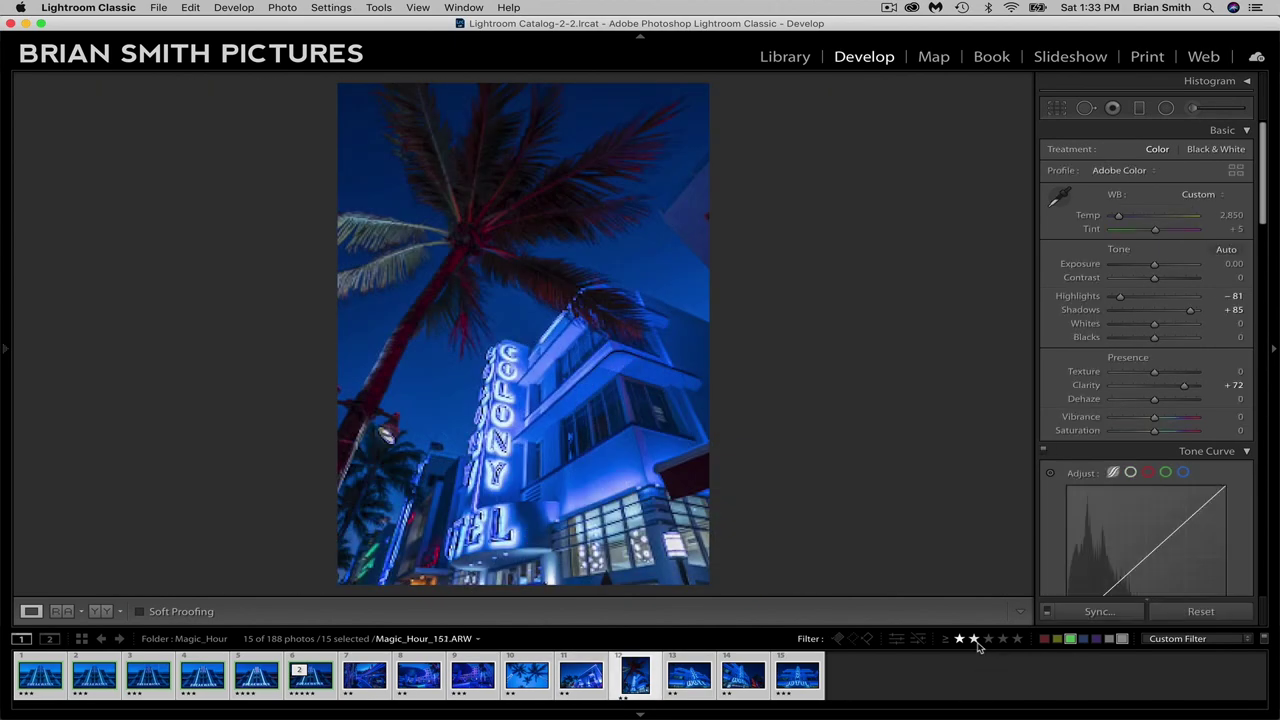
key(Right)
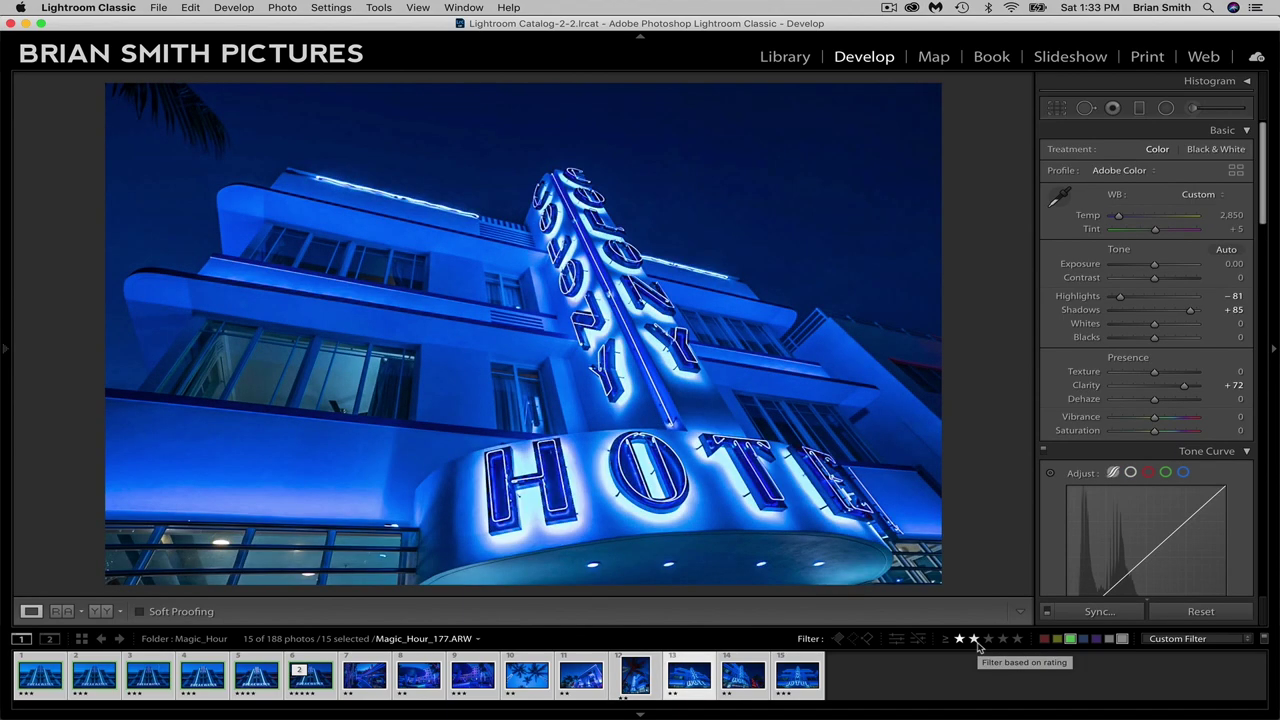
key(Right)
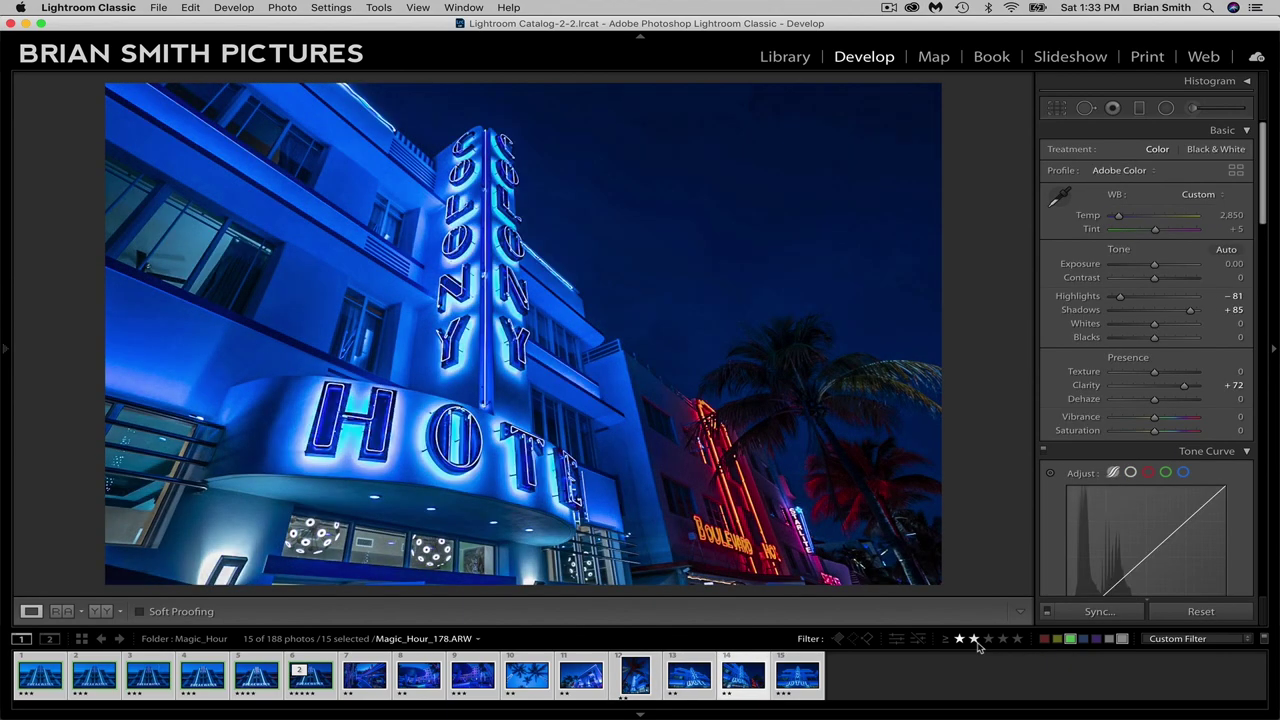